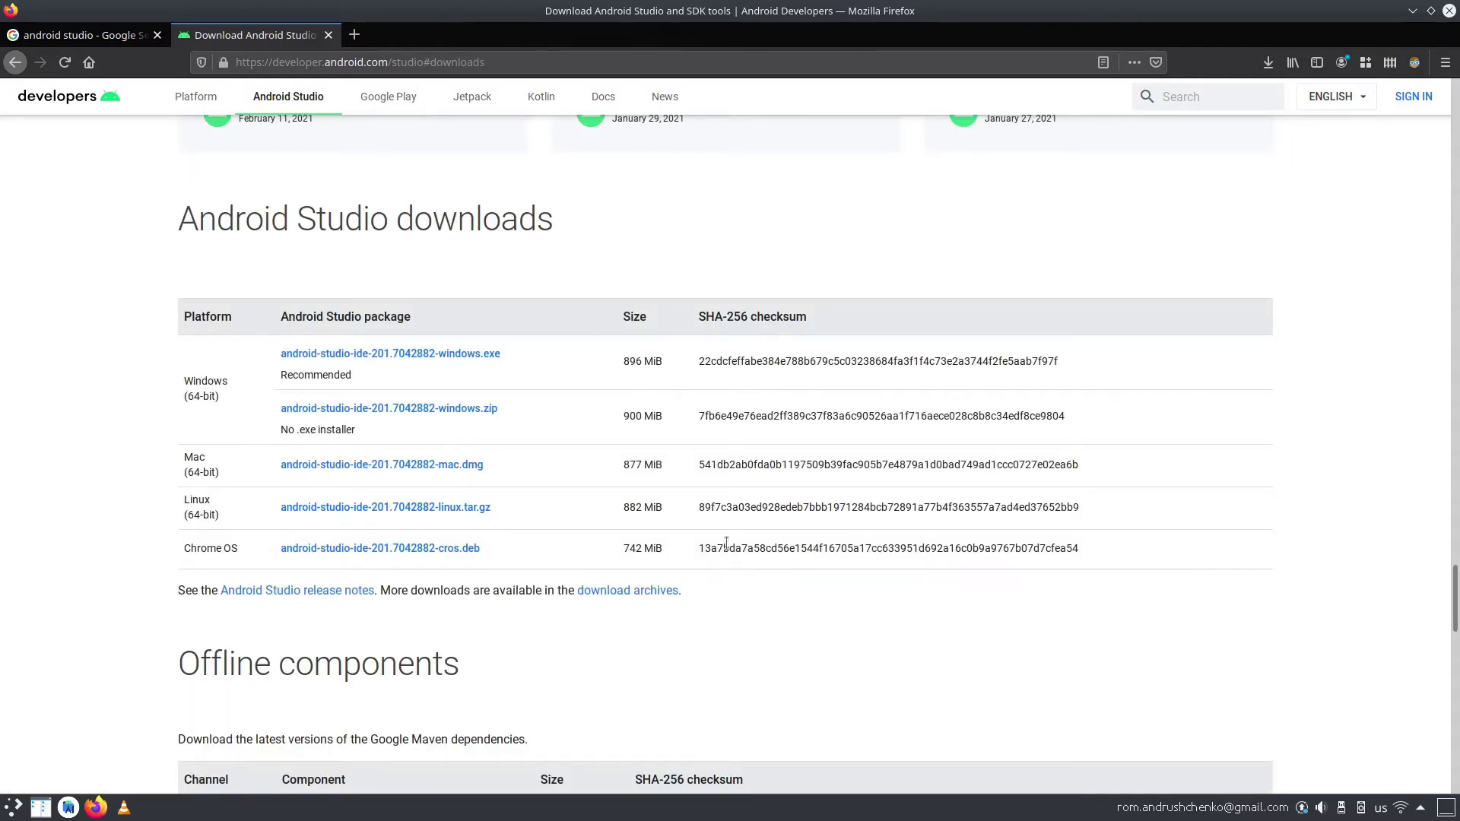
Download Android Studio 4.1.2 for Linux, agreeing to the terms and conditions, and save the tar.gz file
{"action": "scroll", "coordinate": [713, 566], "scroll_direction": "down", "scroll_amount": 10}
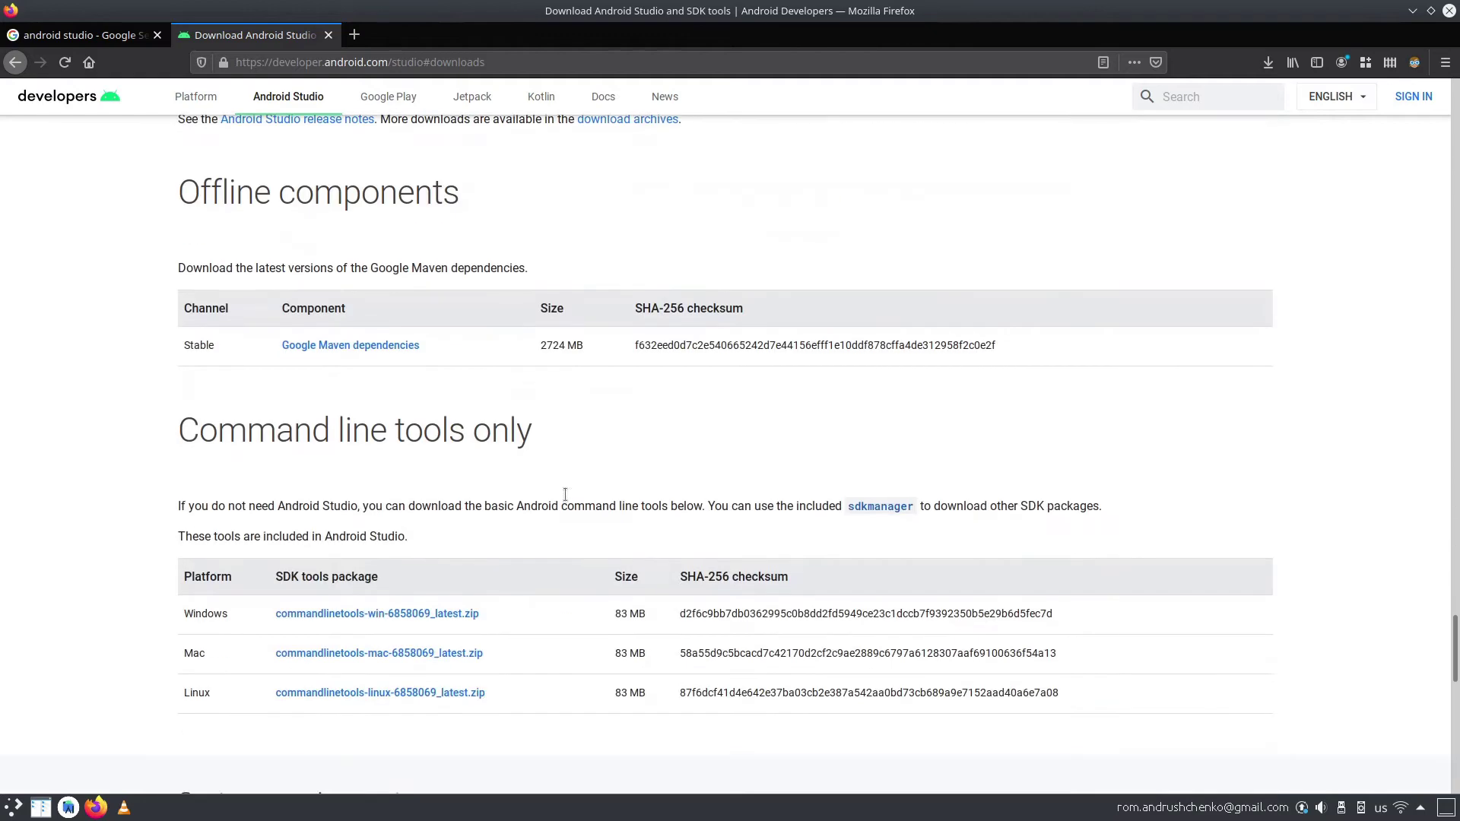
{"action": "scroll", "coordinate": [547, 484], "scroll_direction": "up", "scroll_amount": 4}
{"action": "left_click_drag", "start_coordinate": [1445, 662], "coordinate": [1445, 136]}
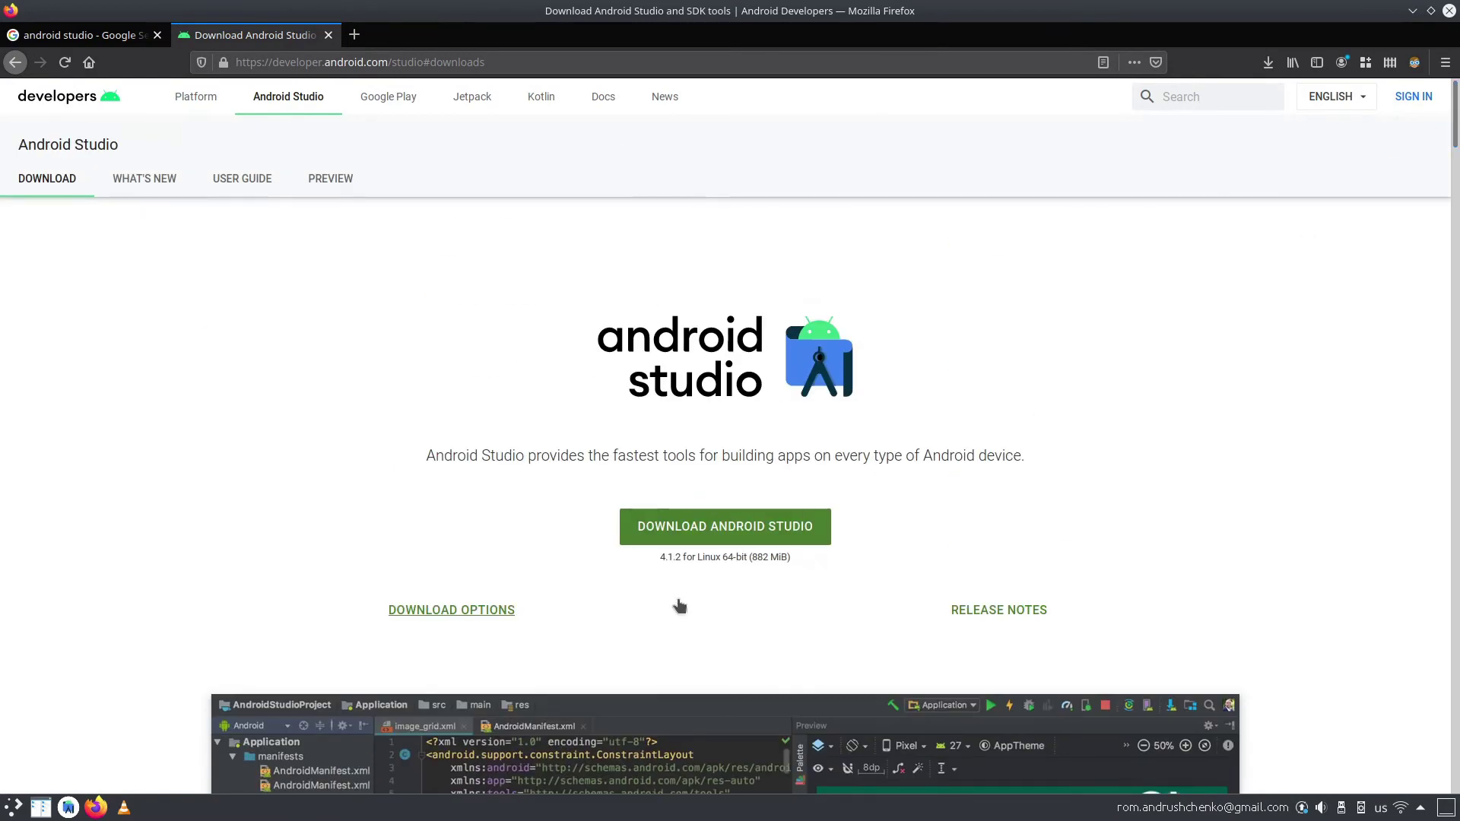
{"action": "left_click", "coordinate": [729, 529]}
{"action": "left_click_drag", "start_coordinate": [1292, 428], "coordinate": [1288, 631]}
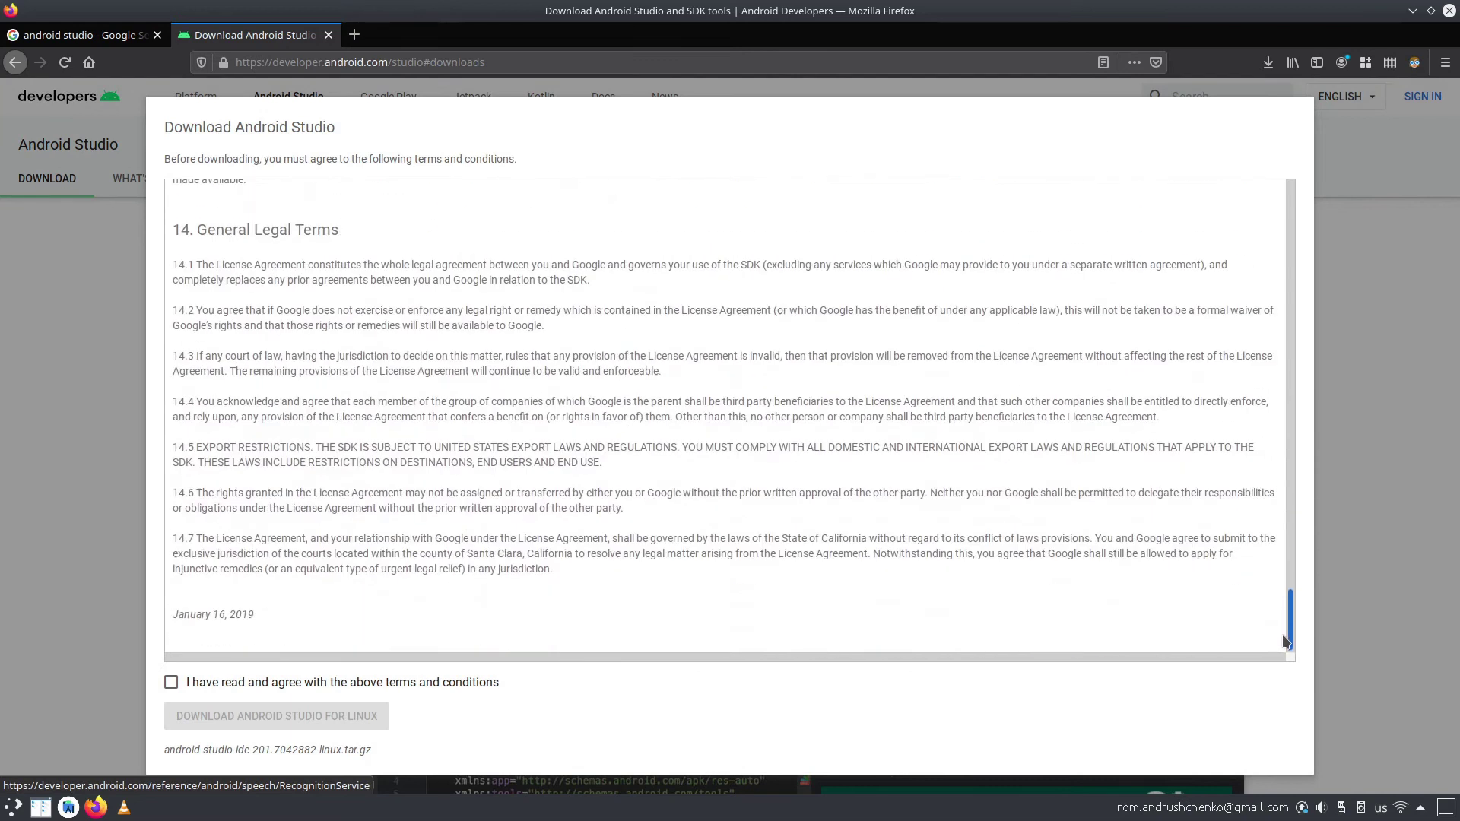
{"action": "left_click", "coordinate": [171, 682]}
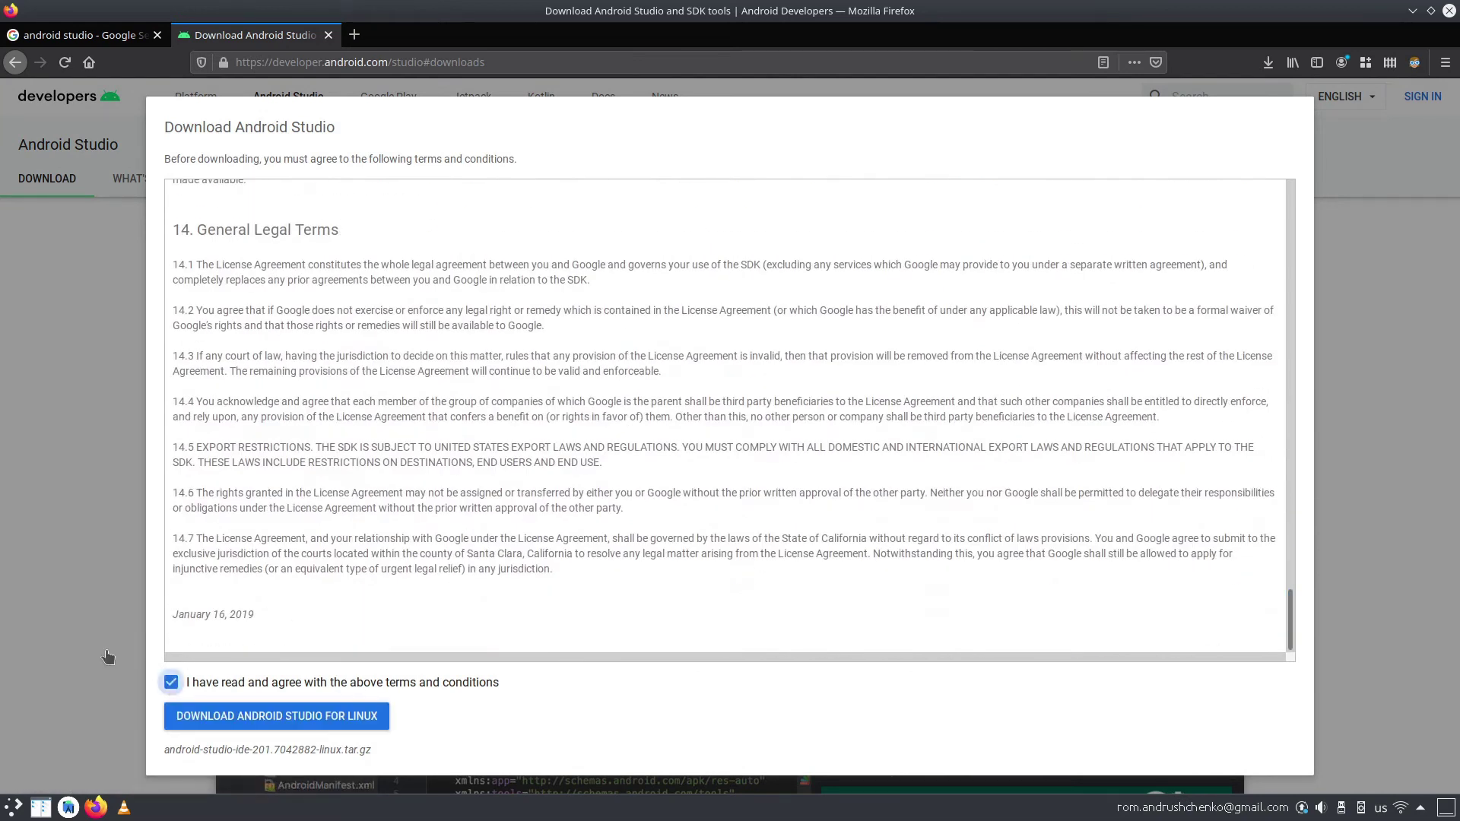
{"action": "left_click", "coordinate": [272, 717]}
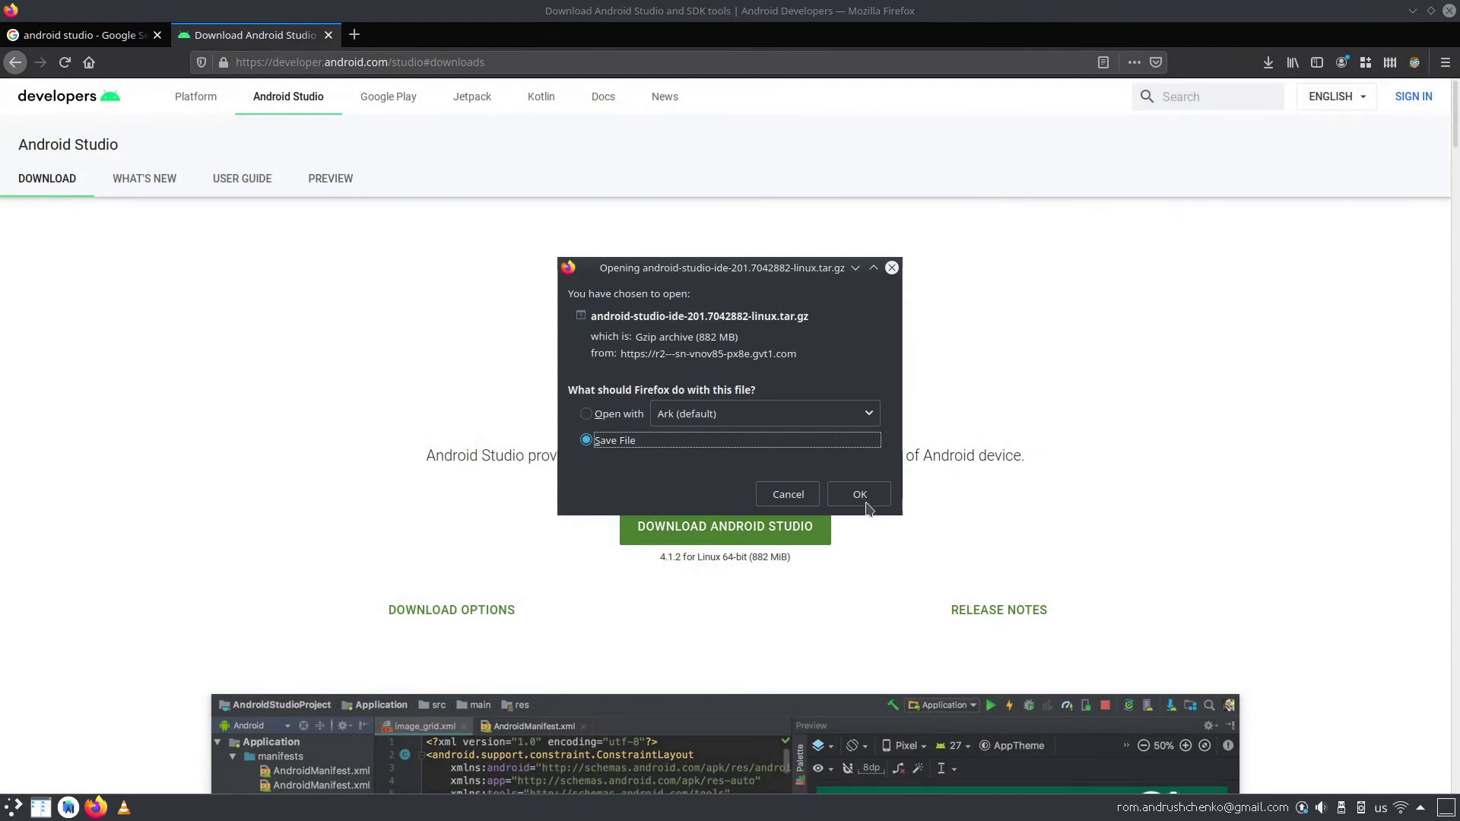
{"action": "left_click", "coordinate": [860, 495]}
{"action": "left_click", "coordinate": [1129, 729]}
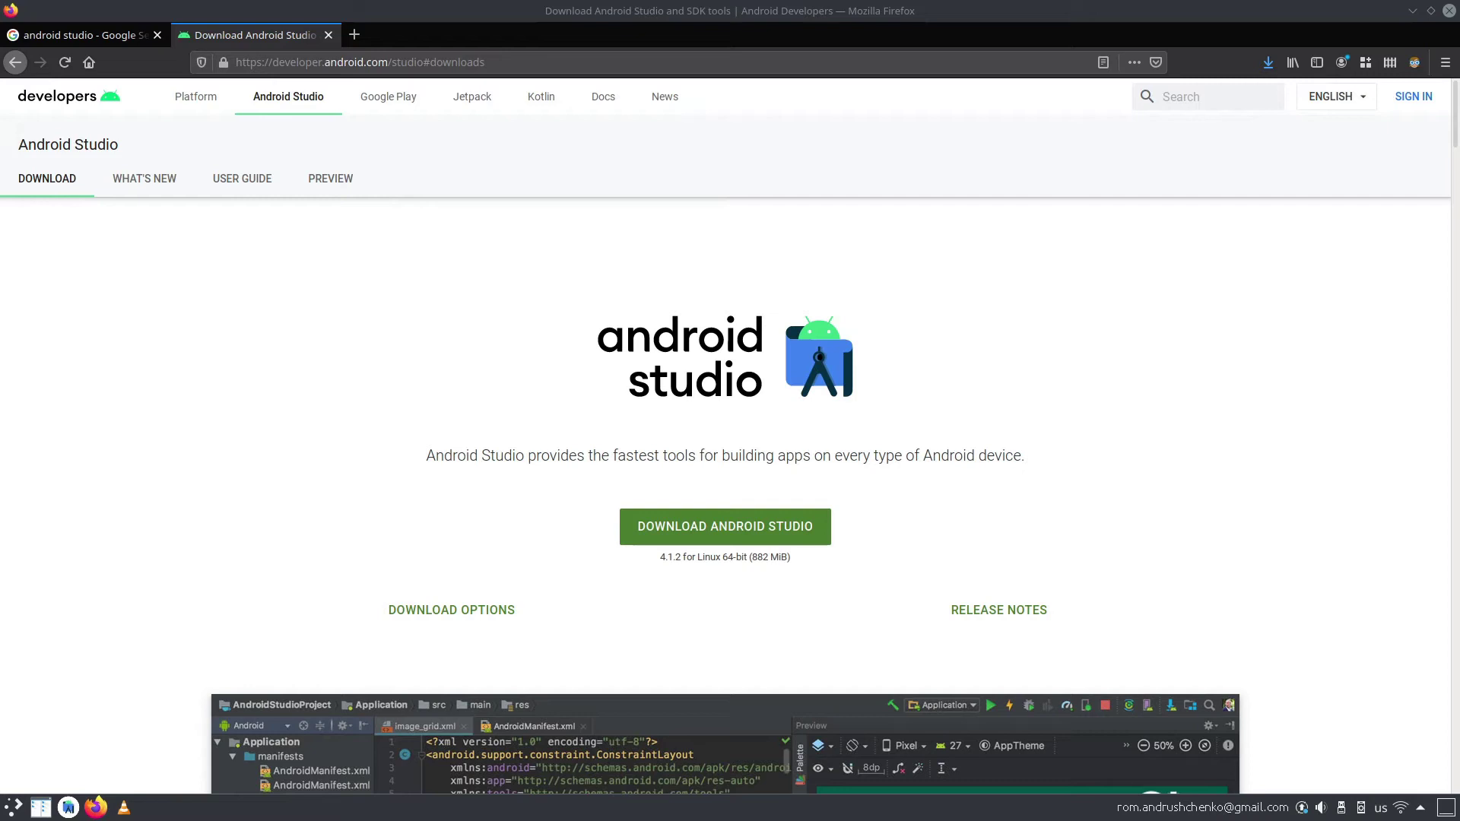
Open a terminal and list the files in the temp folder
{"action": "key", "text": "ctrl+alt+t"}
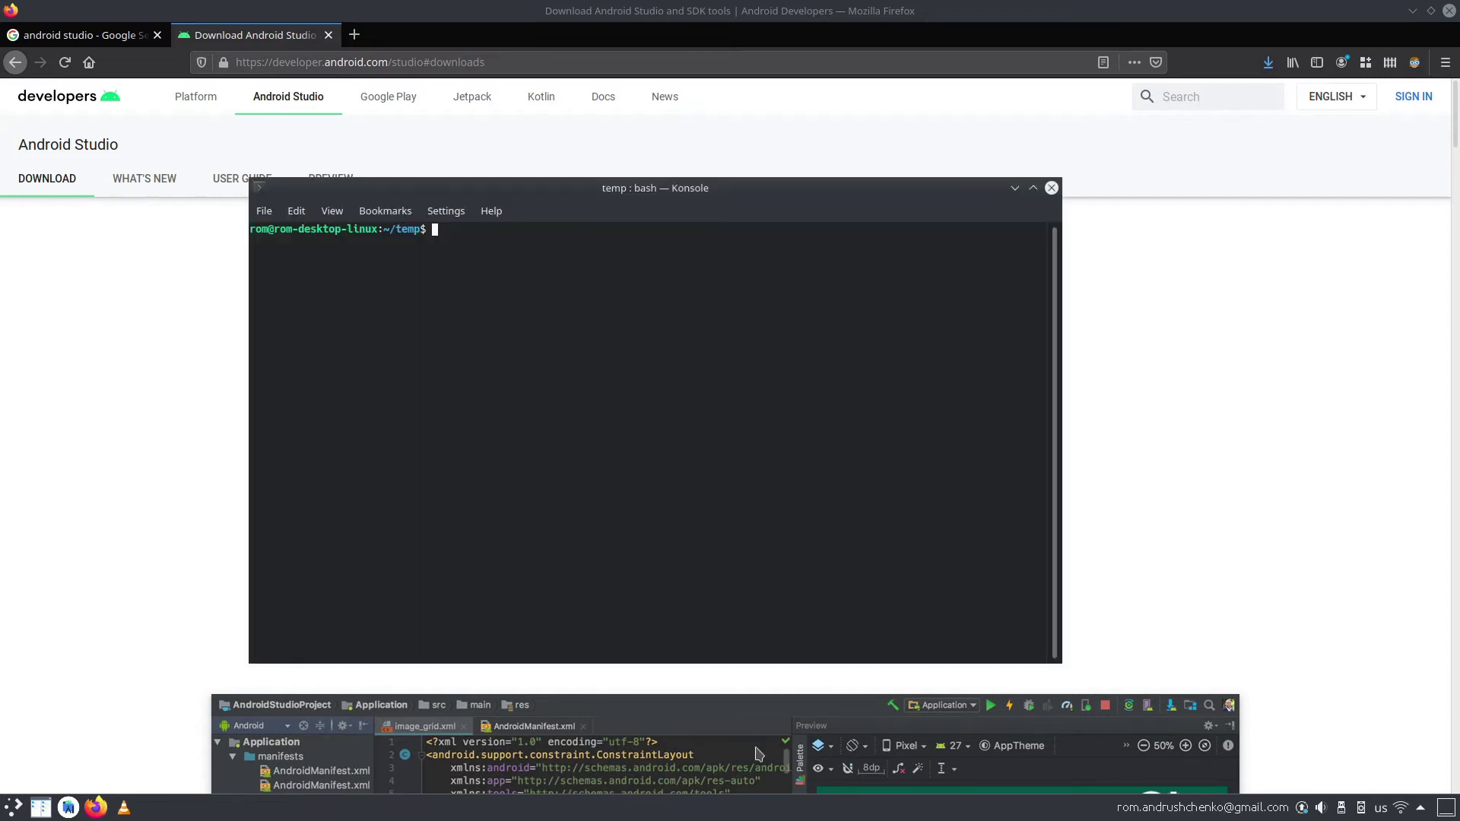
{"action": "type", "text": "ls"}
{"action": "key", "text": "Return"}
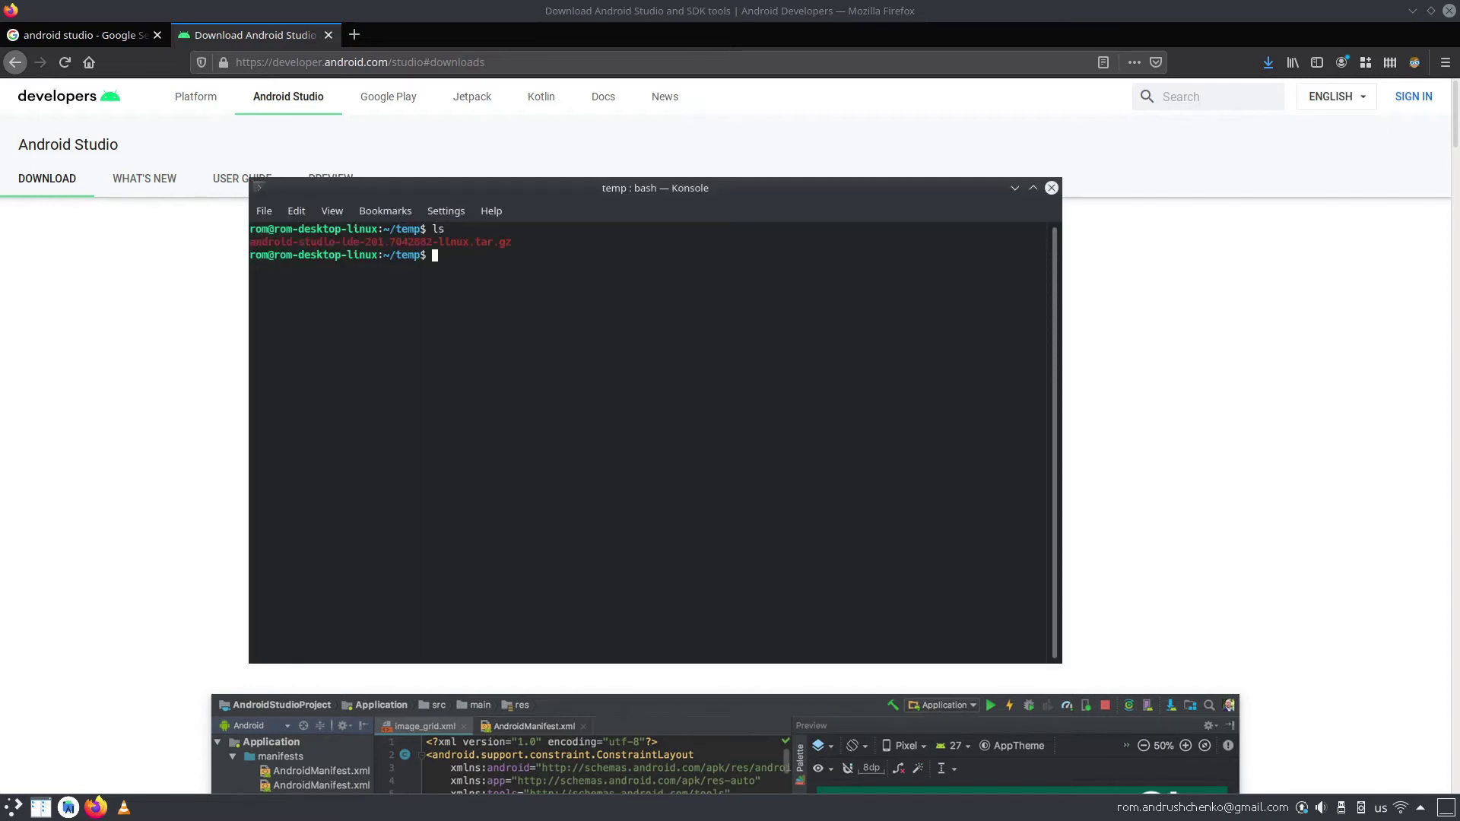
Extract the android-studio-ide-201.7042882-linux.tar.gz archive with tar -xvf
{"action": "type", "text": "tar -cvf an"}
{"action": "key", "text": "BackSpace"}
{"action": "key", "text": "BackSpace"}
{"action": "key", "text": "BackSpace"}
{"action": "key", "text": "BackSpace"}
{"action": "key", "text": "BackSpace"}
{"action": "key", "text": "BackSpace"}
{"action": "type", "text": "xvf an"}
{"action": "key", "text": "Tab"}
{"action": "key", "text": "Return"}
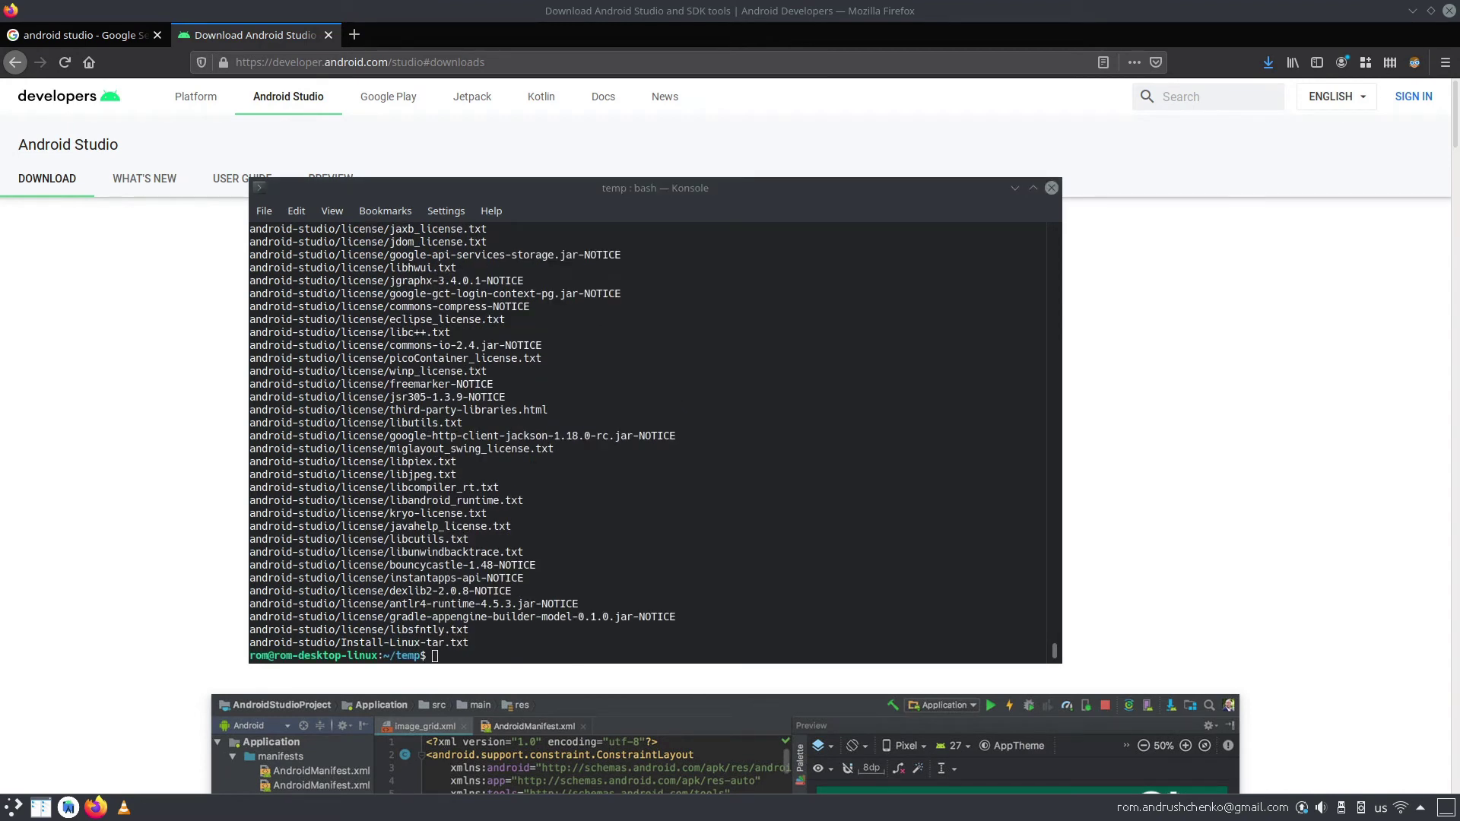
Clear the terminal output and minimize the browser window
{"action": "left_click", "coordinate": [813, 591]}
{"action": "type", "text": "clear"}
{"action": "key", "text": "Return"}
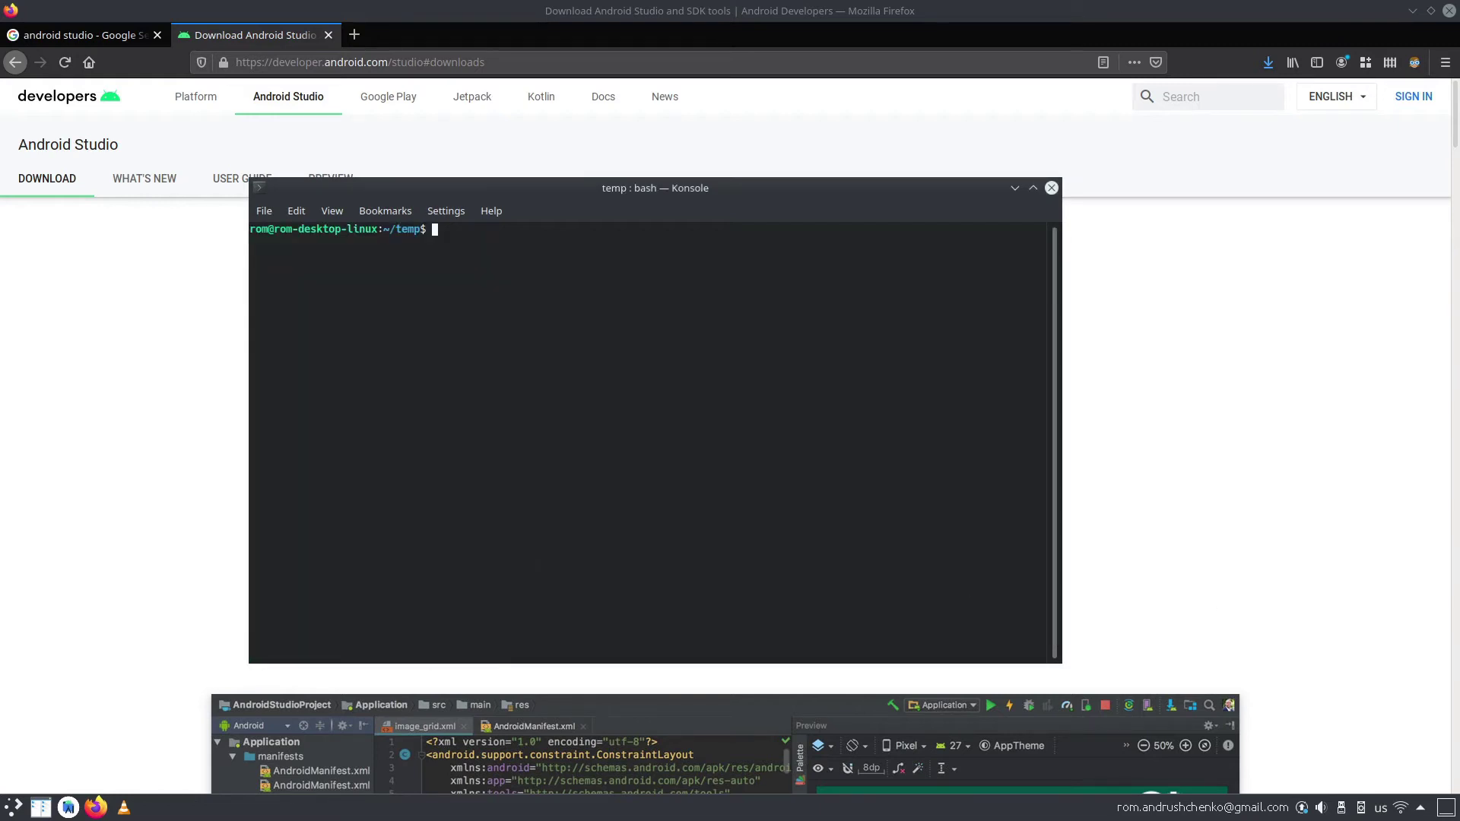
{"action": "left_click", "coordinate": [1411, 11]}
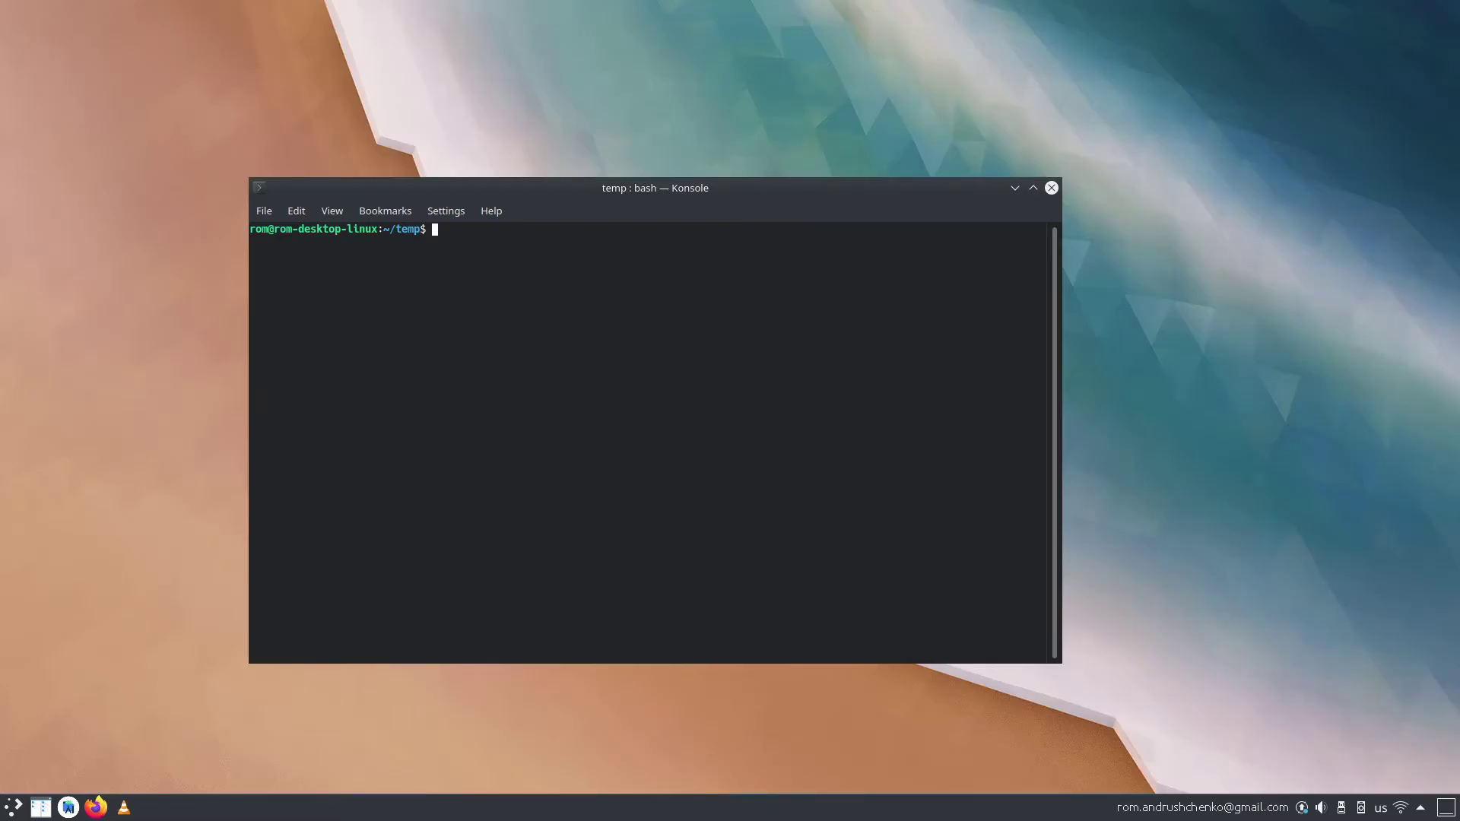
Change into the android-studio folder and its bin subfolder in the terminal
{"action": "type", "text": "cd an"}
{"action": "key", "text": "Tab"}
{"action": "key", "text": "Return"}
{"action": "type", "text": "cd bin/"}
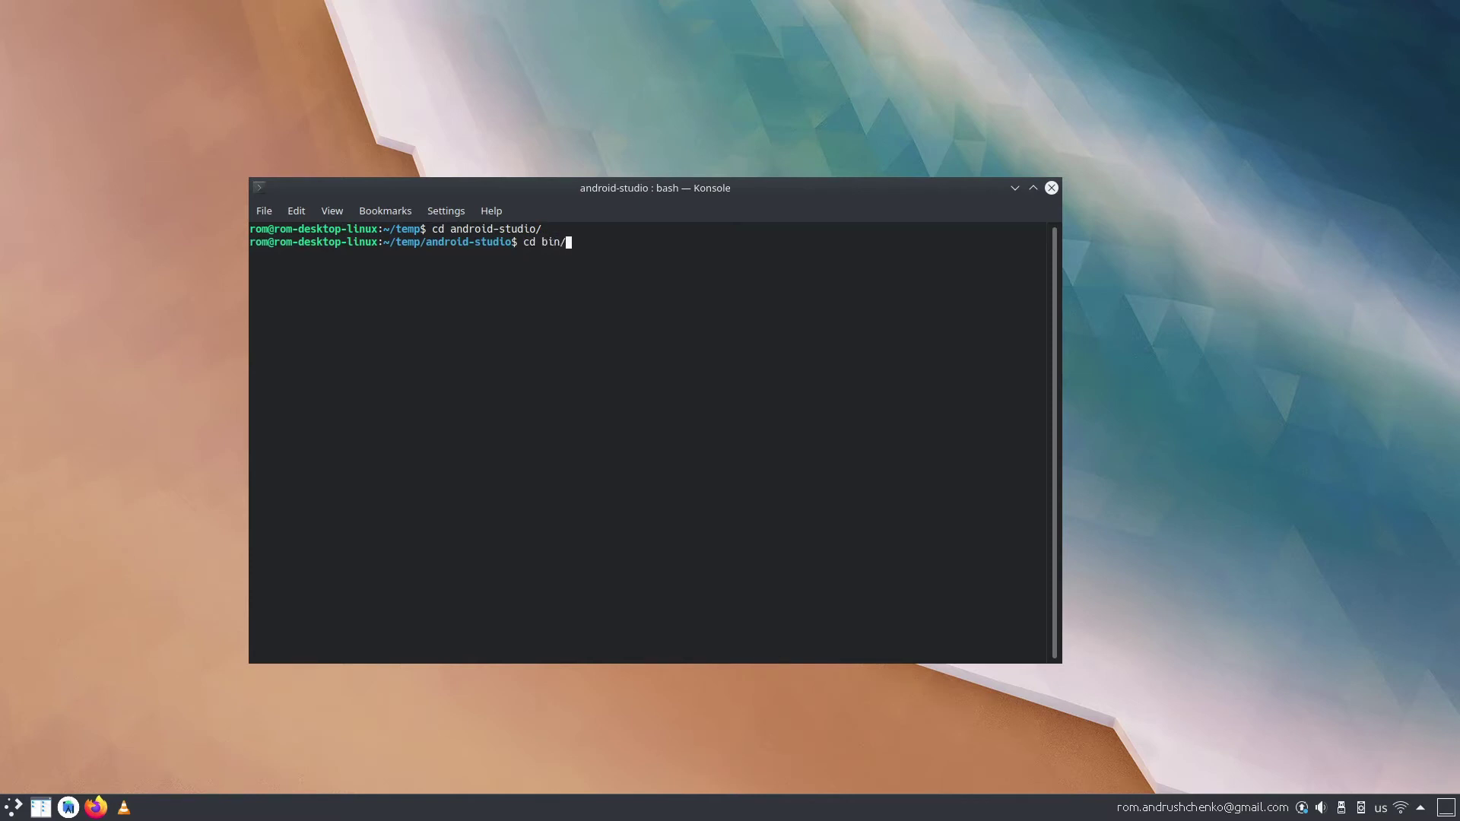
{"action": "key", "text": "Return"}
Run ./studio.sh and choose not to import settings from a previous version
{"action": "type", "text": "./"}
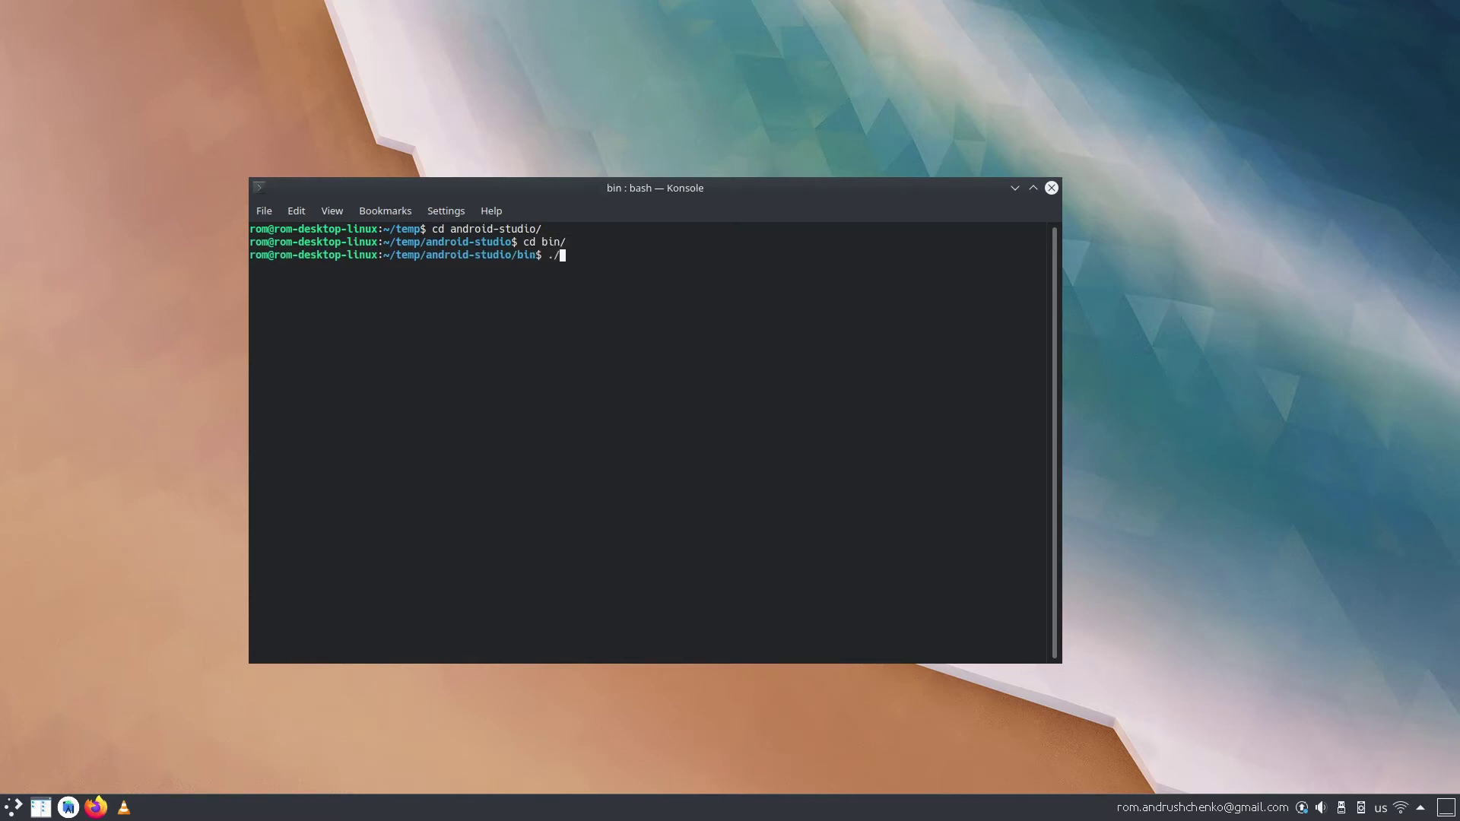
{"action": "type", "text": "stud"}
{"action": "key", "text": "Tab"}
{"action": "key", "text": "Return"}
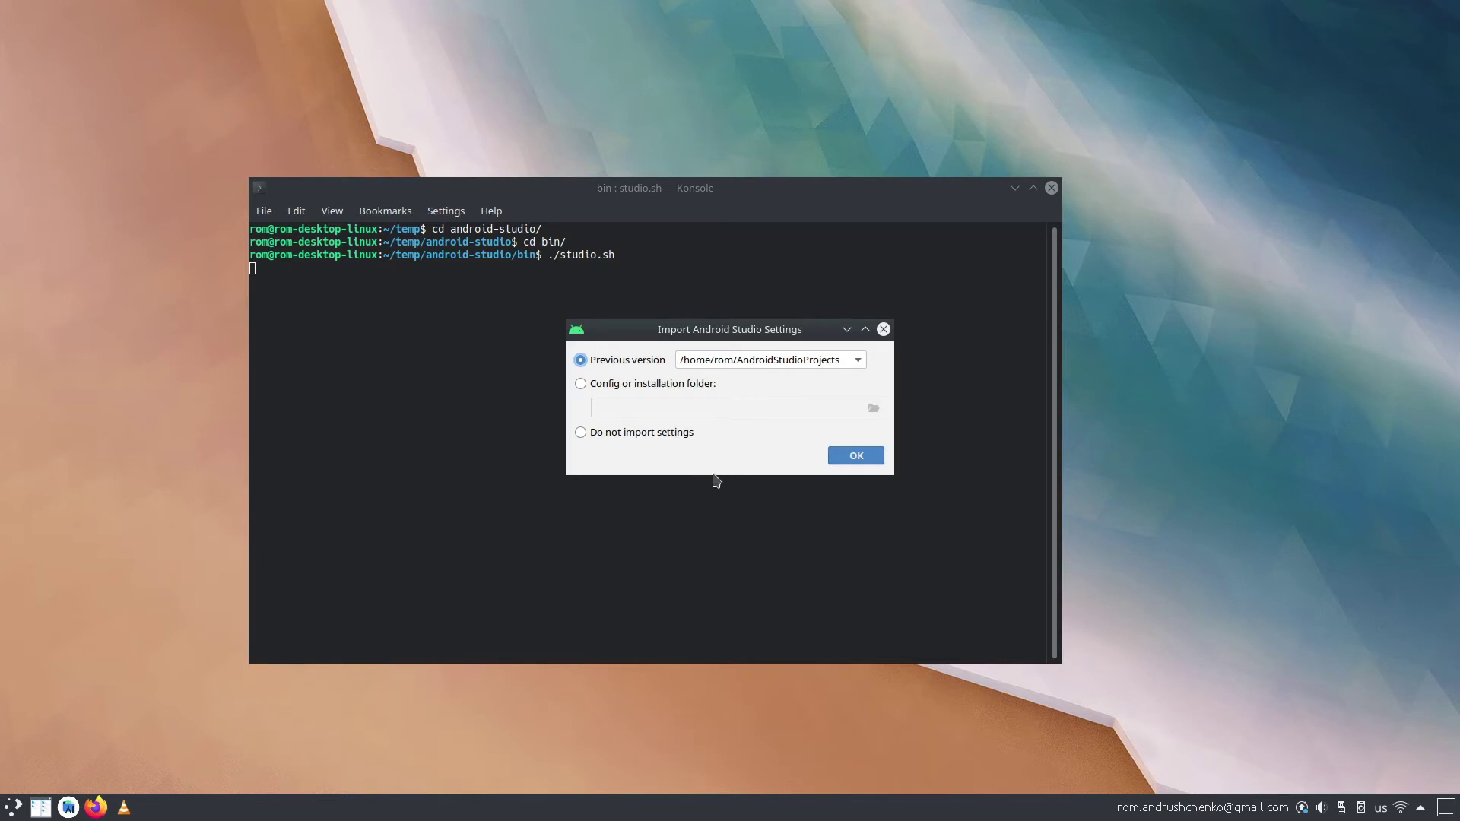
{"action": "left_click", "coordinate": [605, 438]}
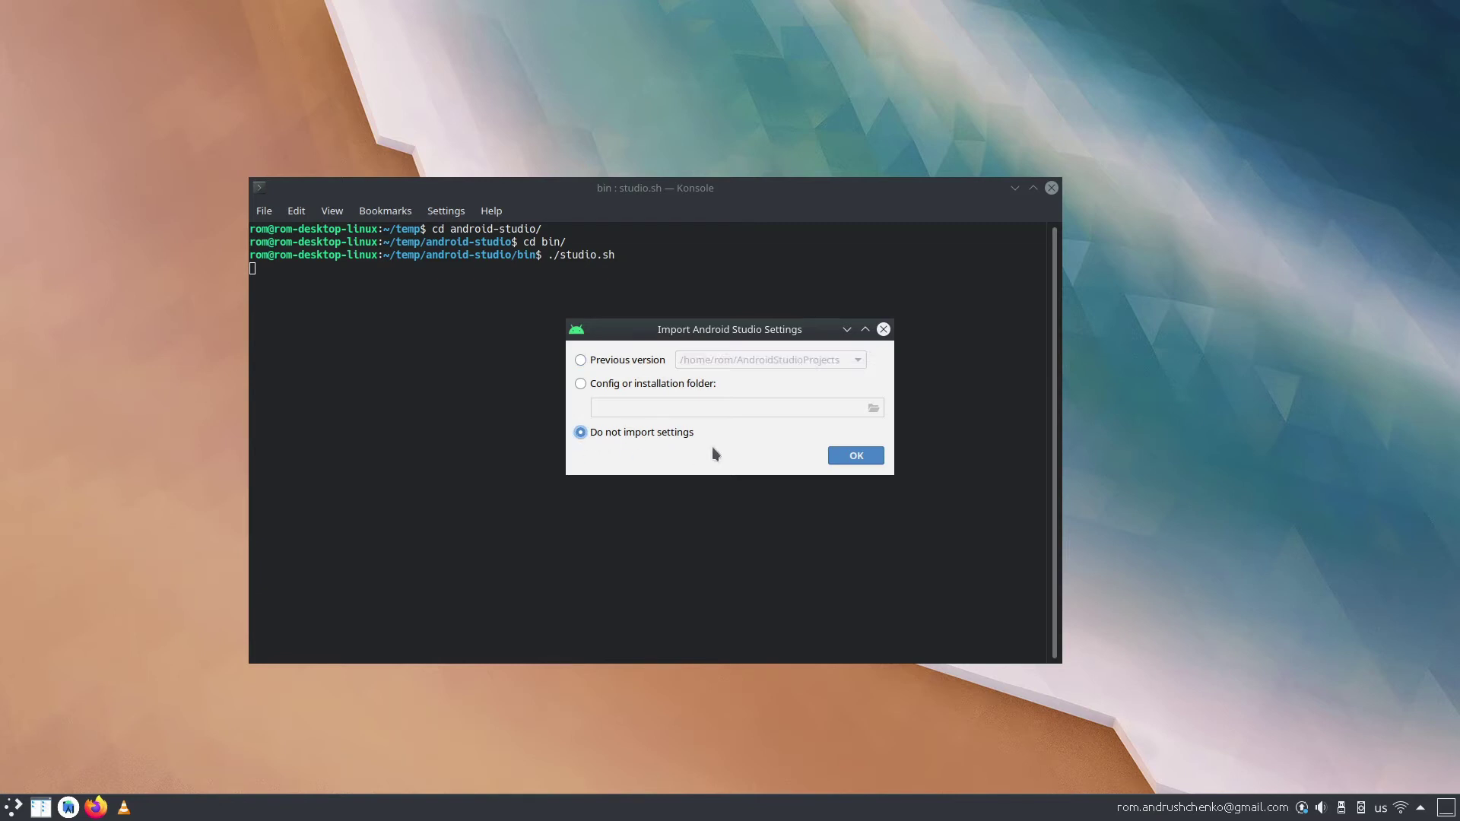
{"action": "left_click", "coordinate": [856, 456]}
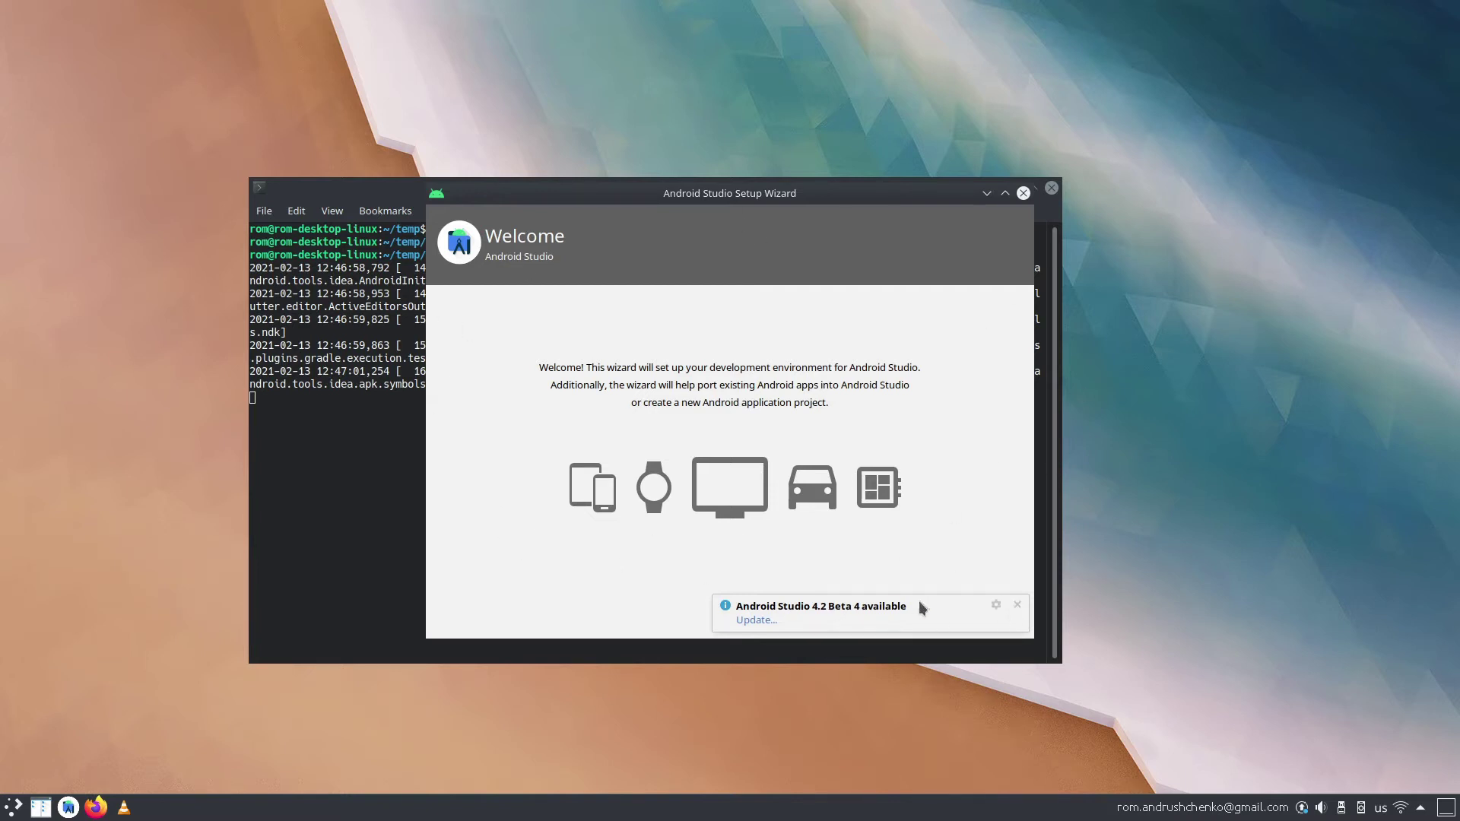
Dismiss the update notification and choose the Custom install type in the setup wizard
{"action": "left_click", "coordinate": [1016, 606]}
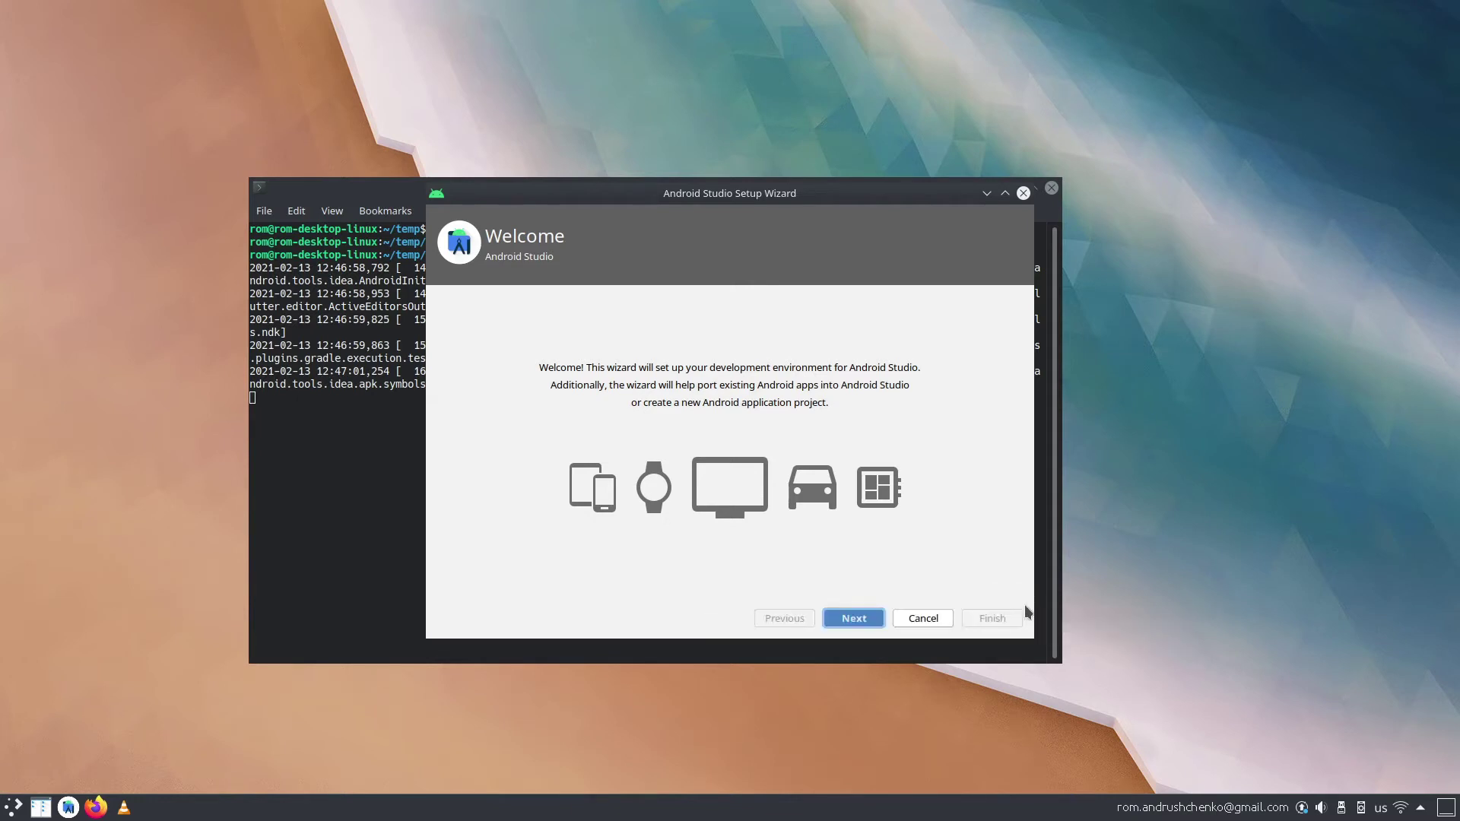
{"action": "left_click", "coordinate": [864, 622]}
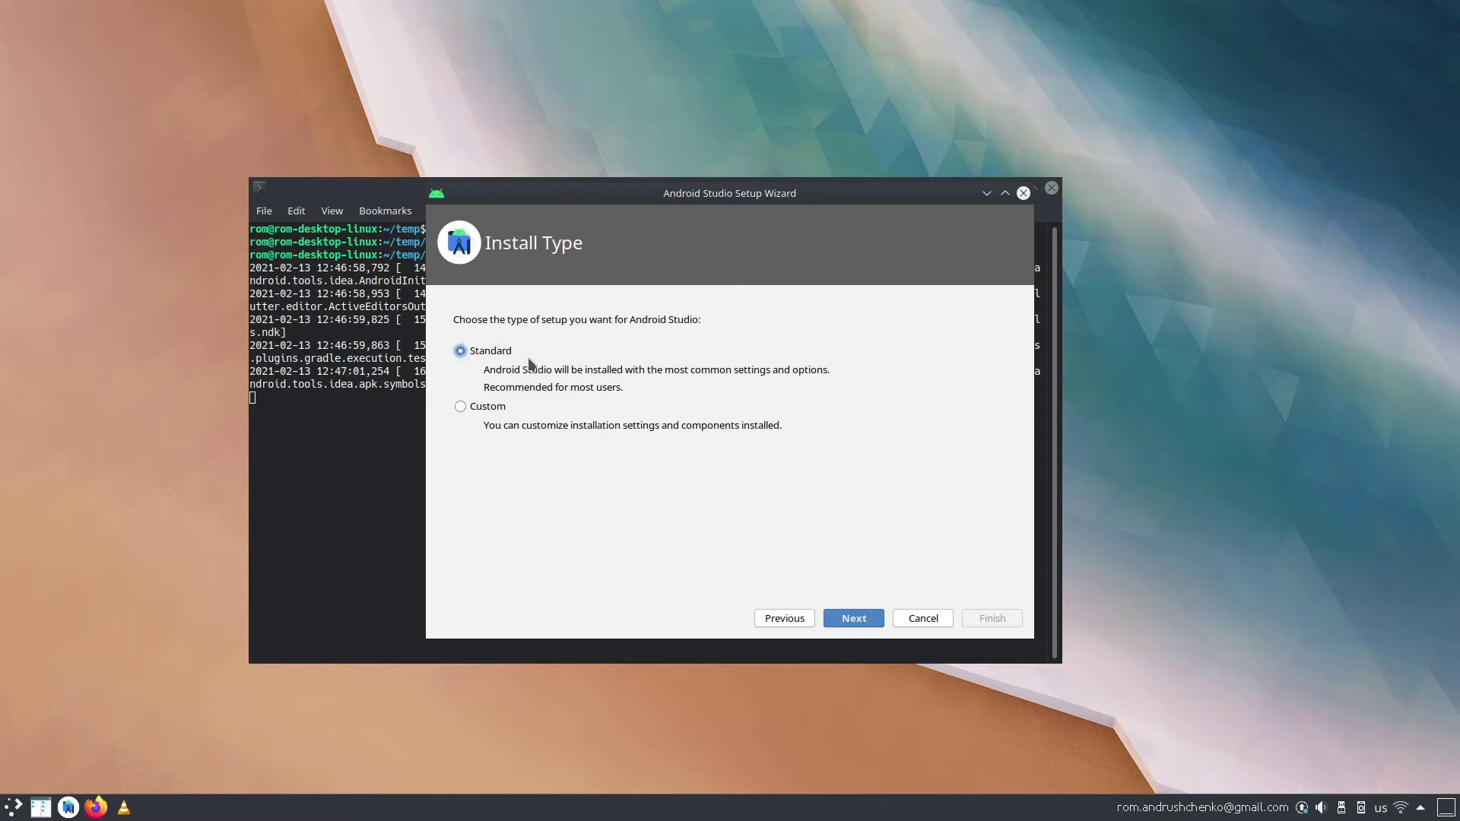
{"action": "left_click", "coordinate": [480, 409]}
{"action": "left_click", "coordinate": [864, 618]}
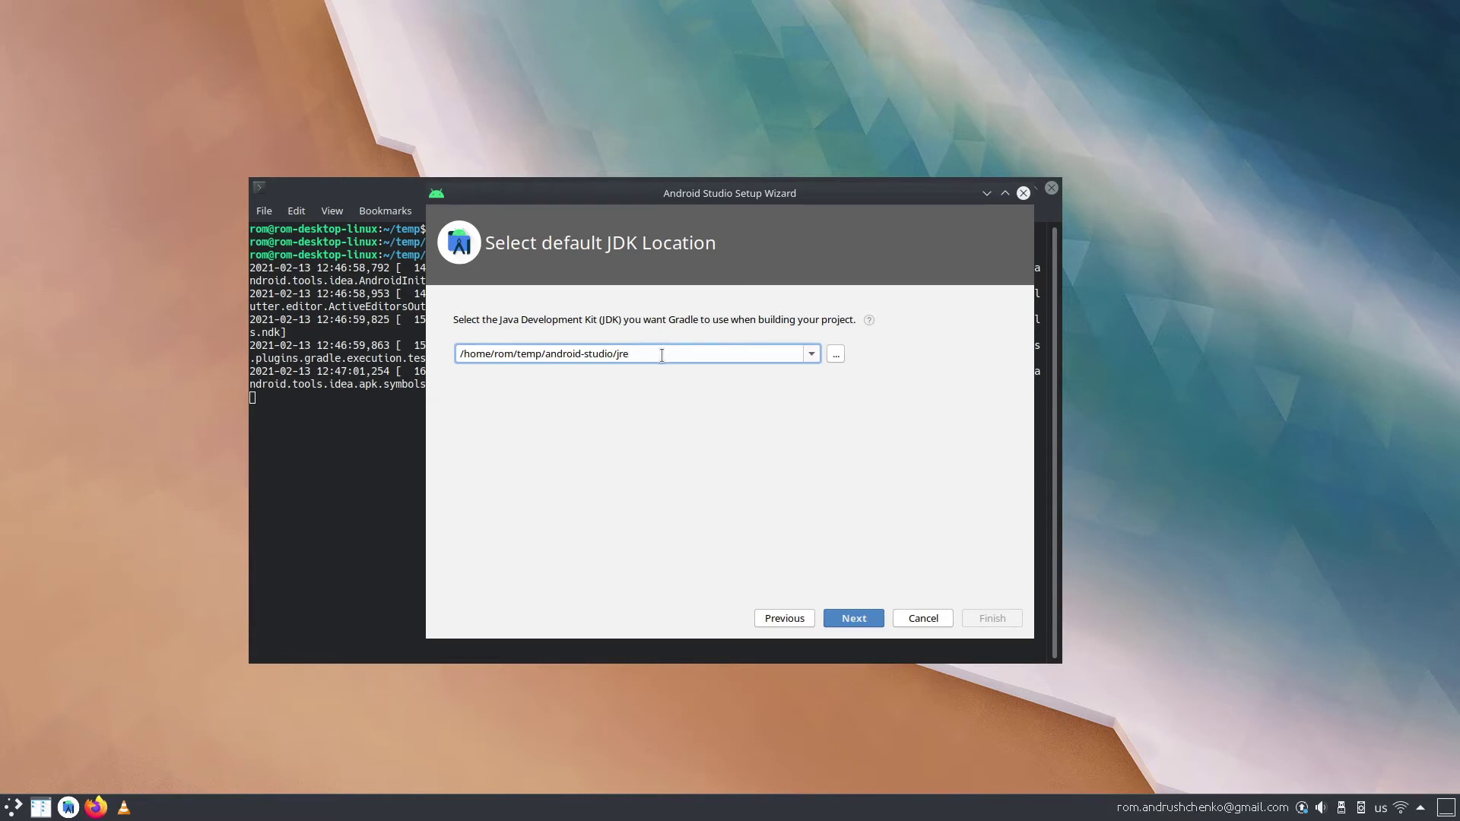
Keep the bundled android-studio/jre as the default JDK location and Light as the UI theme
{"action": "mouse_move", "coordinate": [661, 355]}
{"action": "left_mouse_down"}
{"action": "mouse_move", "coordinate": [546, 354]}
{"action": "mouse_move", "coordinate": [638, 355]}
{"action": "left_mouse_up"}
{"action": "left_click", "coordinate": [864, 617]}
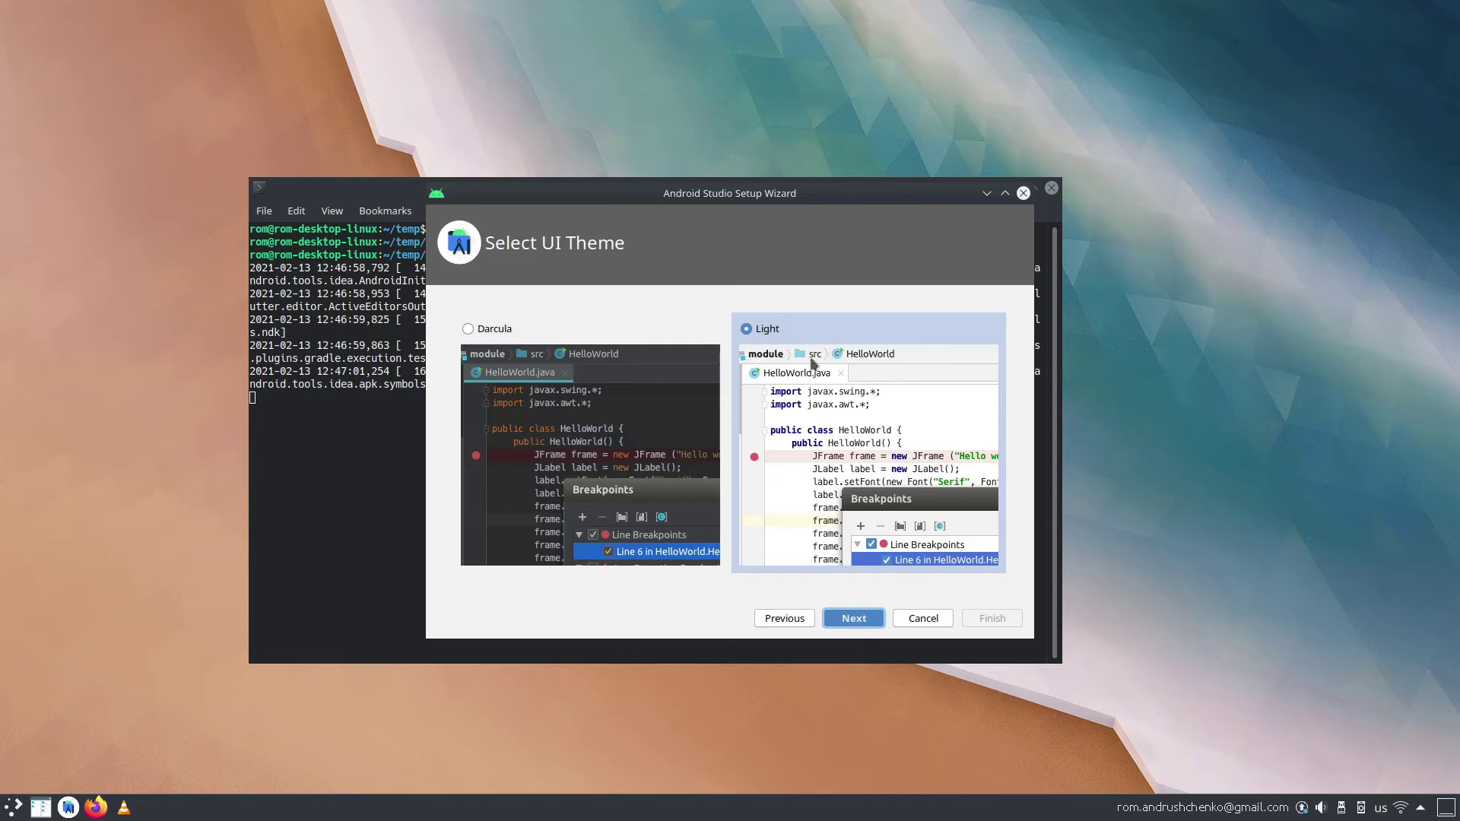
{"action": "left_click", "coordinate": [867, 621]}
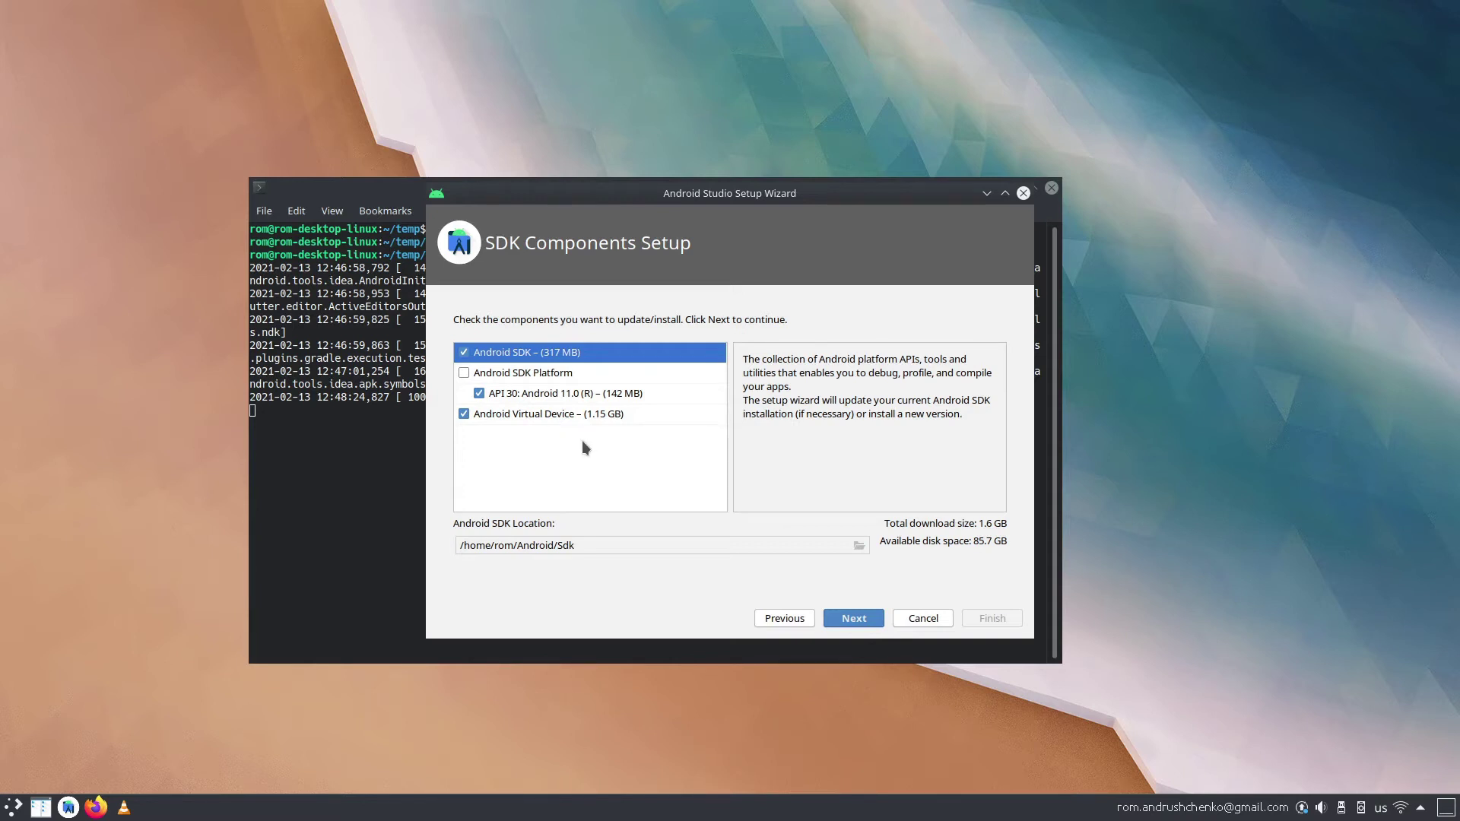
Accept the selected SDK components, including Android Virtual Device, review the settings, and install them to finish the setup wizard
{"action": "left_click", "coordinate": [861, 623]}
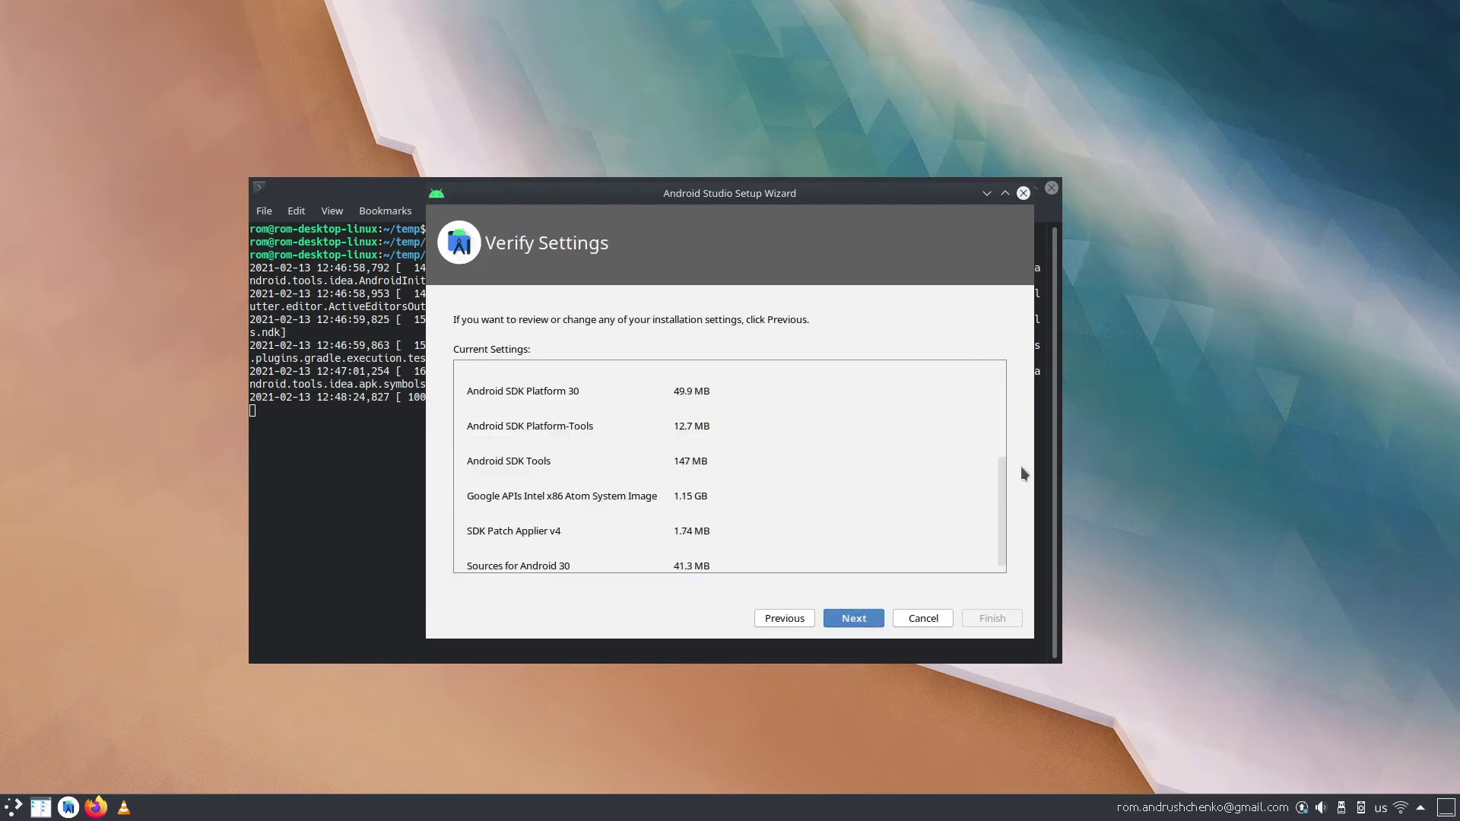
{"action": "left_click_drag", "start_coordinate": [998, 524], "coordinate": [1022, 554]}
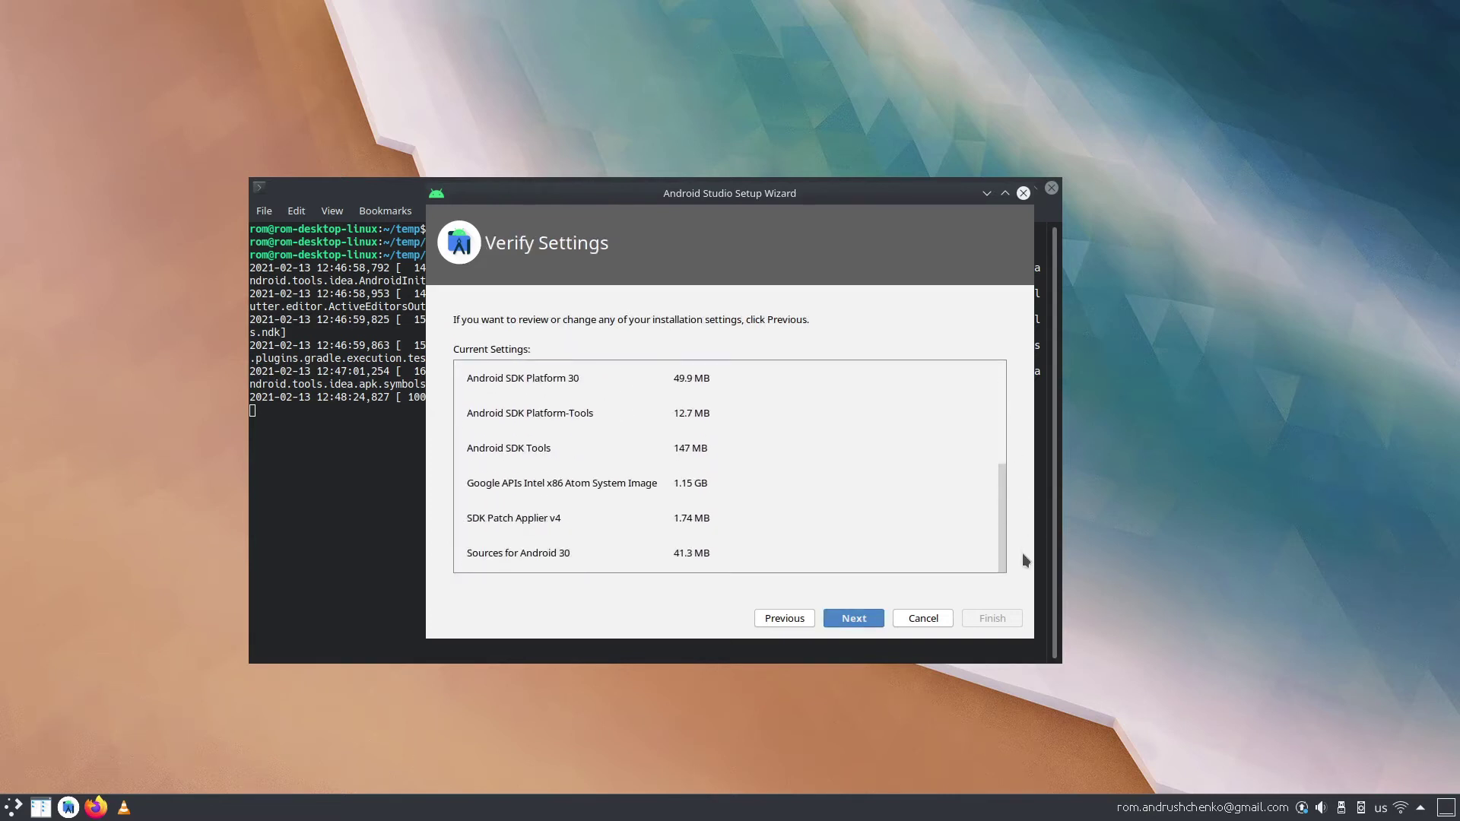
{"action": "left_click", "coordinate": [860, 619]}
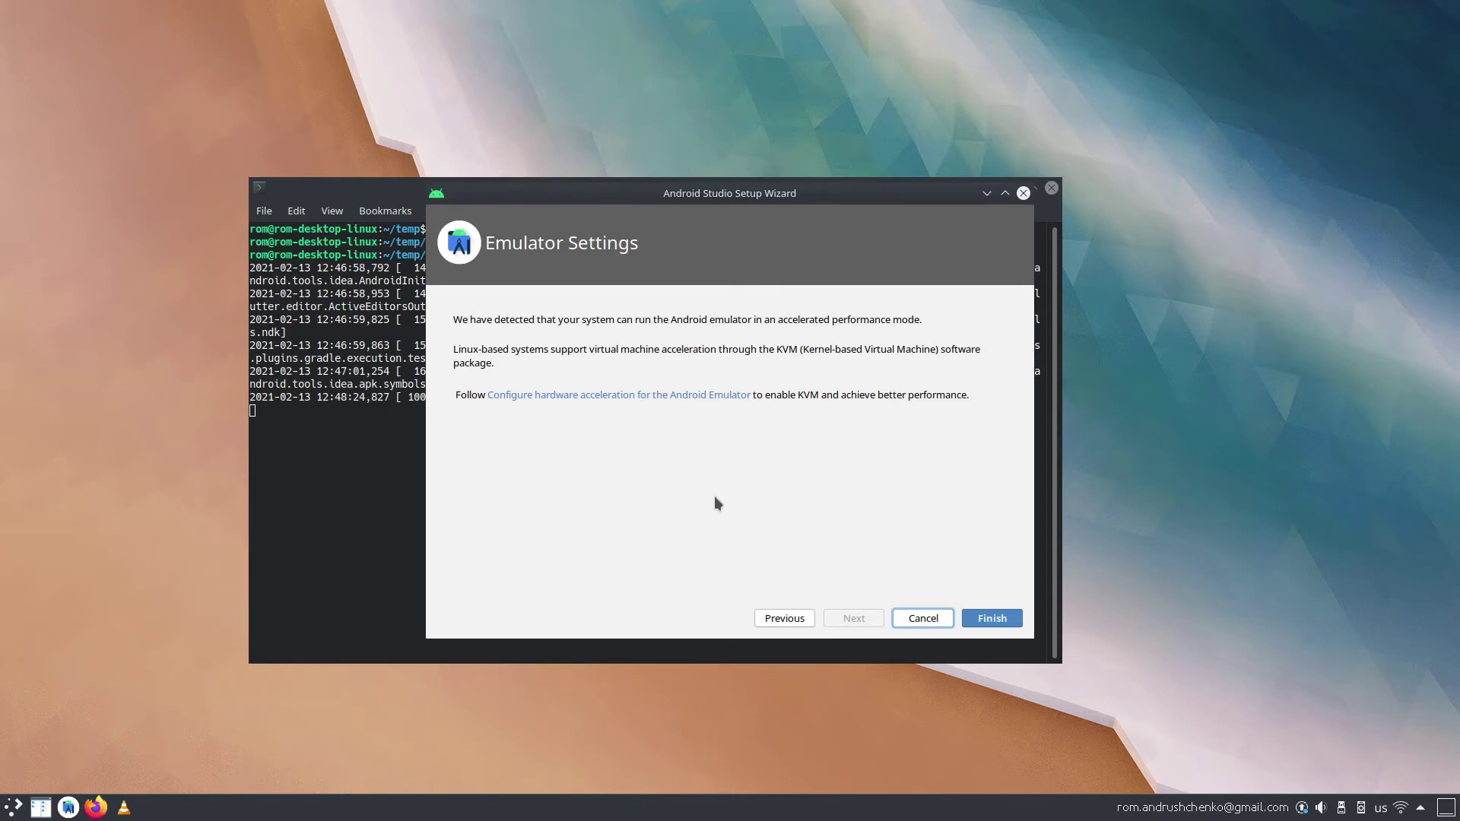
{"action": "left_click", "coordinate": [997, 622]}
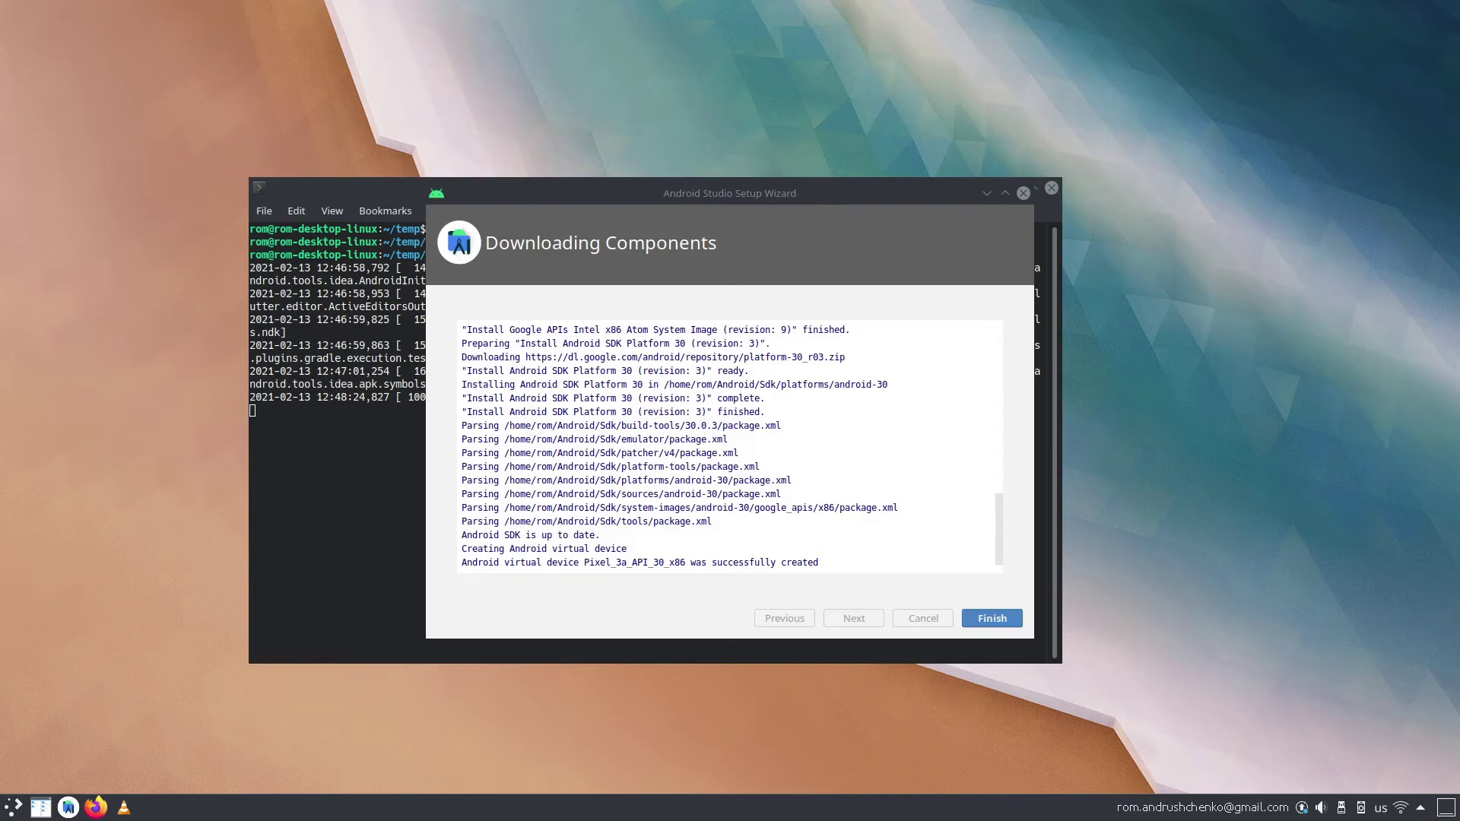
{"action": "left_click", "coordinate": [992, 618]}
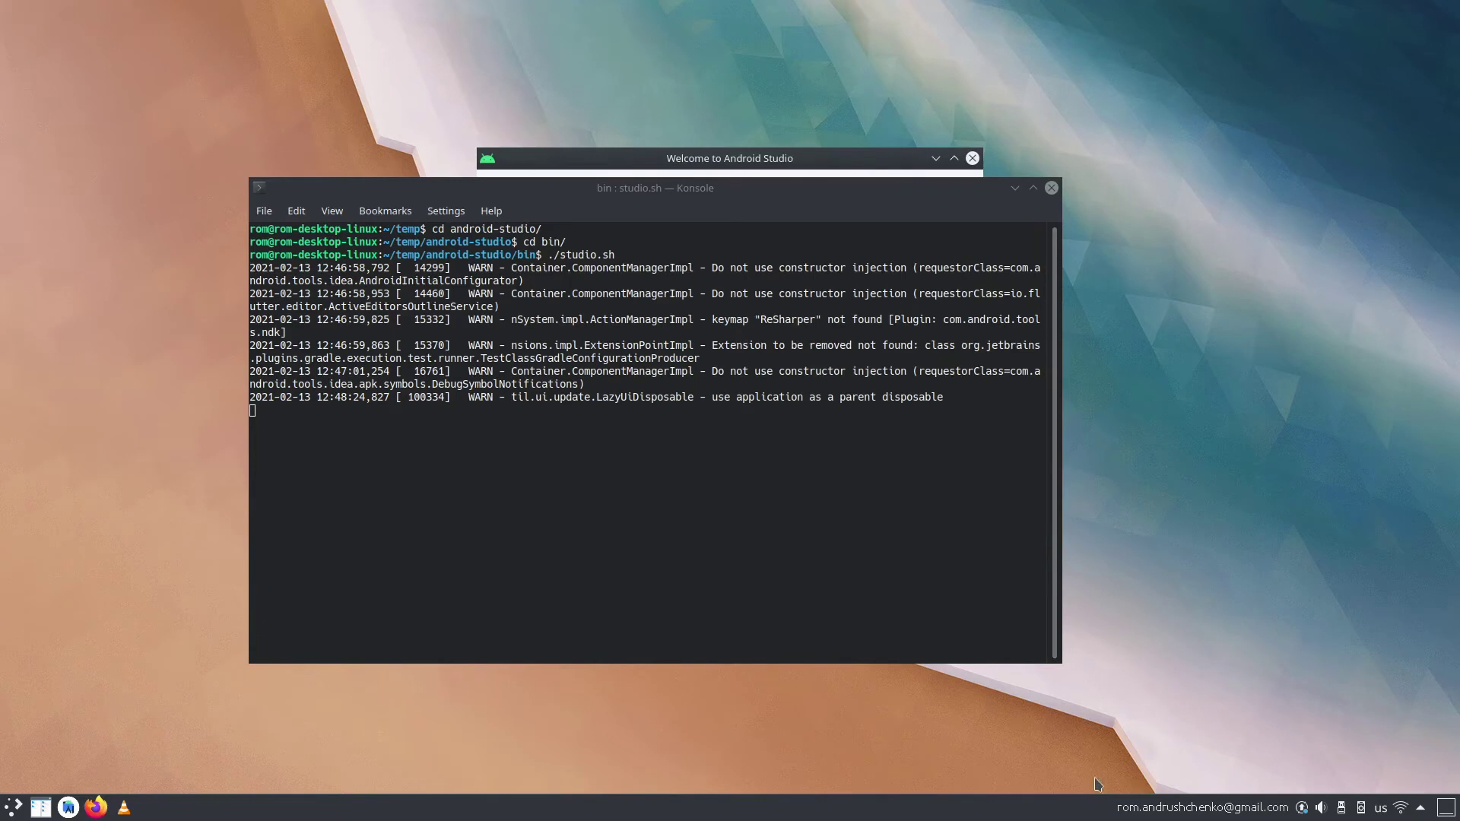
Bring the Android Studio welcome window forward with the terminal minimized, and open the AVD Manager
{"action": "left_click", "coordinate": [897, 163]}
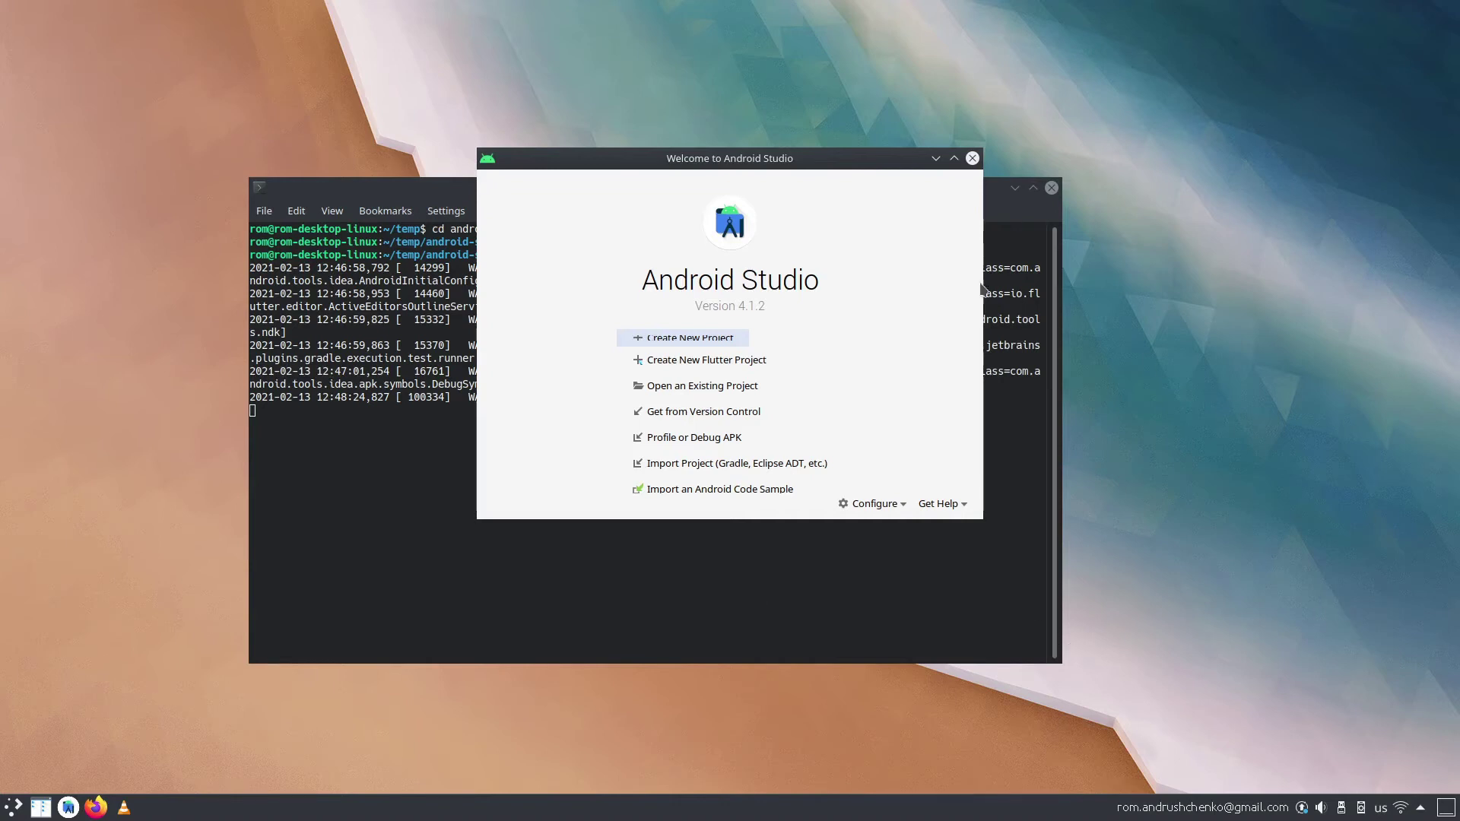
{"action": "left_click", "coordinate": [1015, 188]}
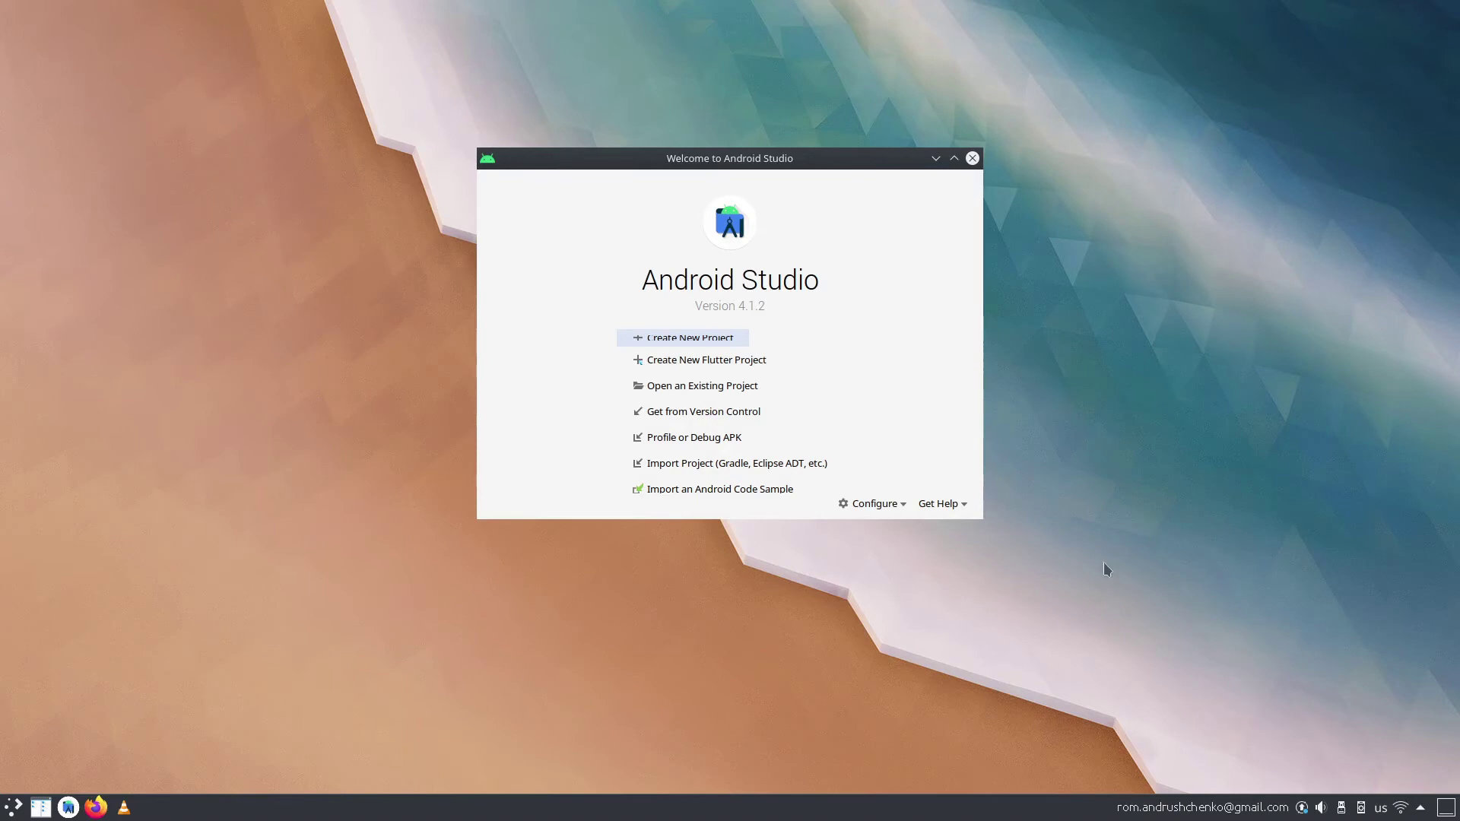
{"action": "left_click", "coordinate": [896, 511]}
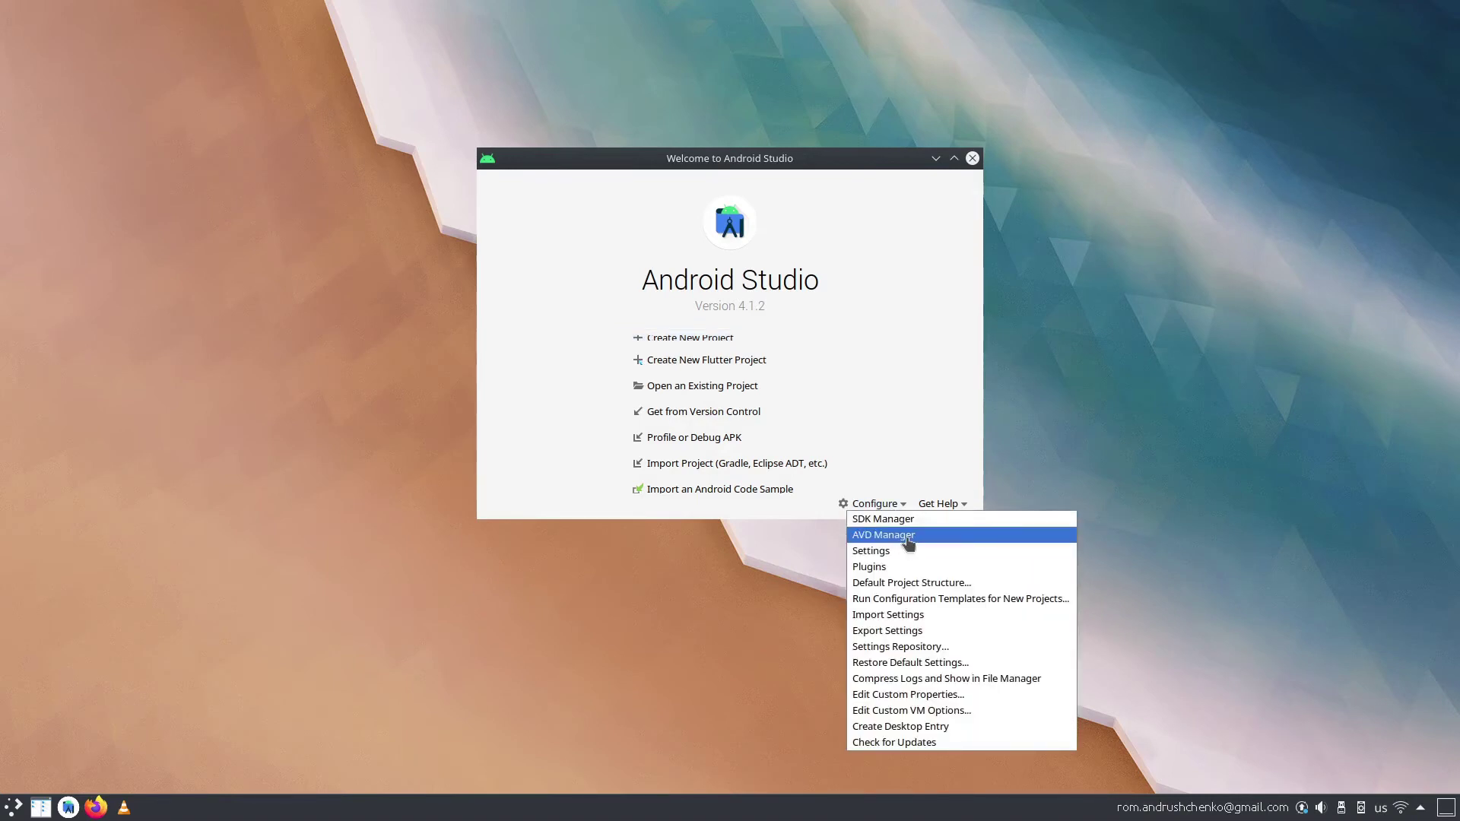
{"action": "left_click", "coordinate": [909, 542]}
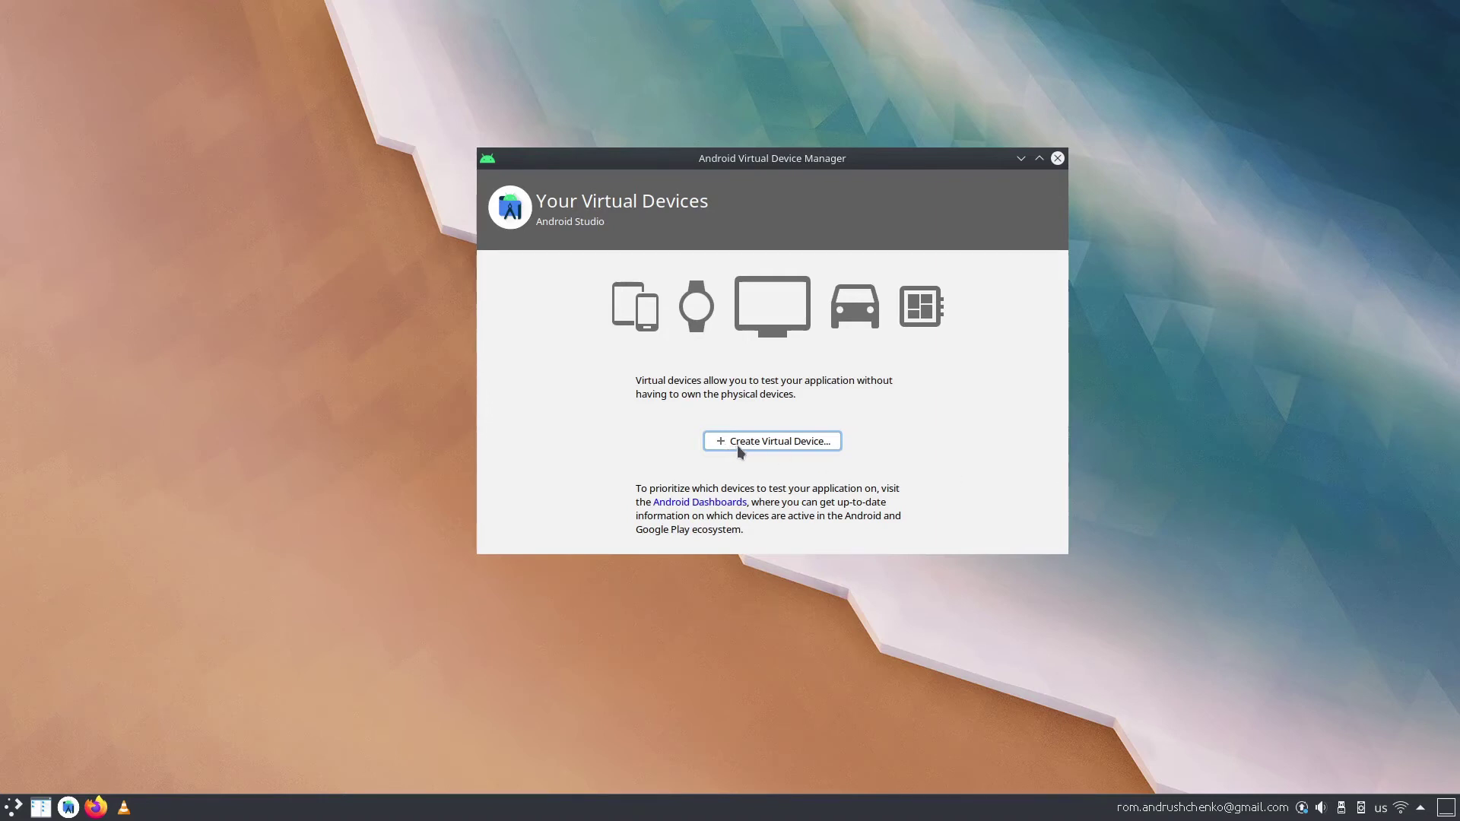
Create a new virtual device using the Pixel 4 phone definition as its hardware
{"action": "left_click", "coordinate": [777, 443]}
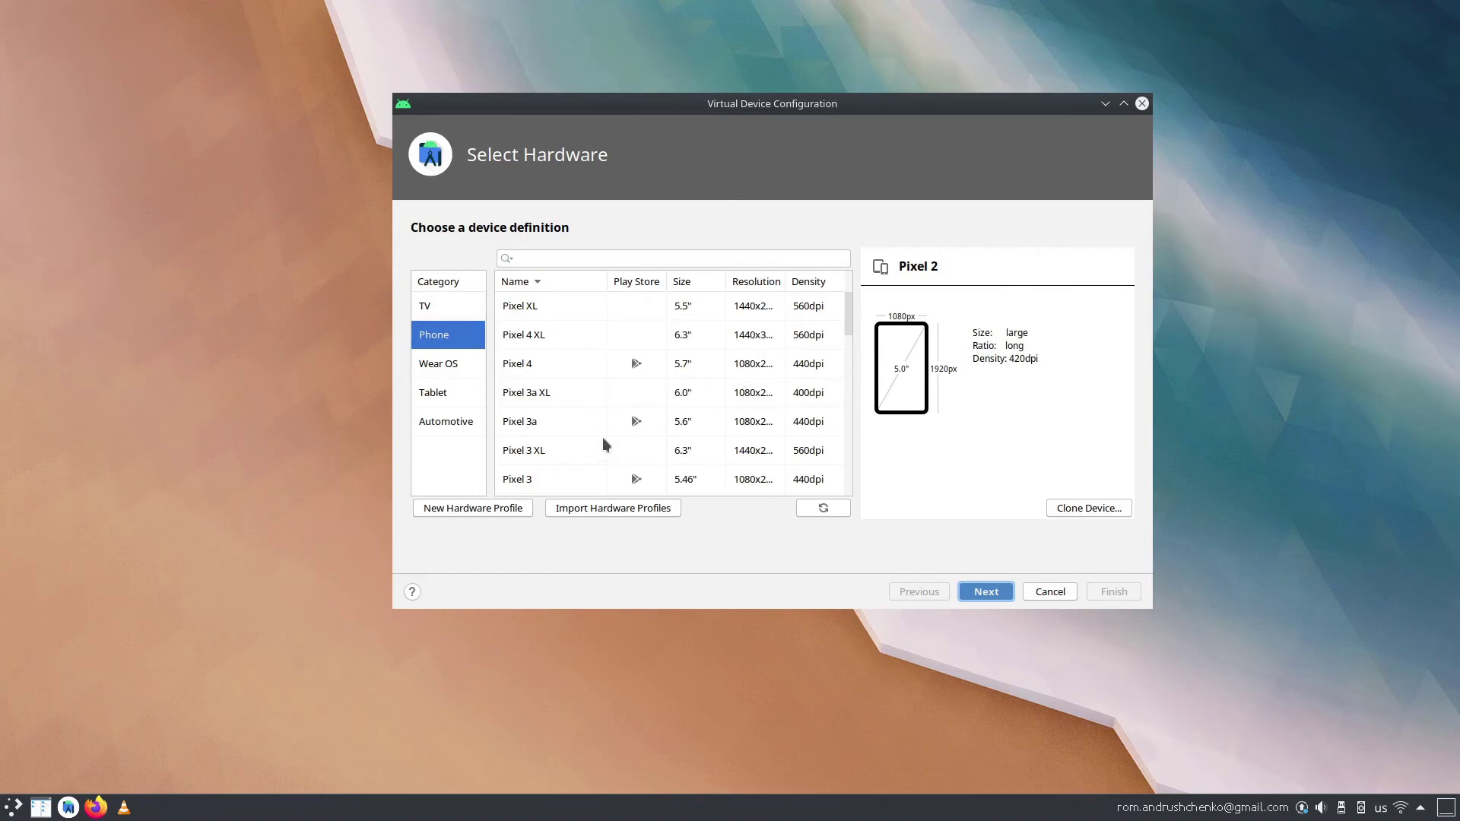
{"action": "left_click", "coordinate": [546, 372]}
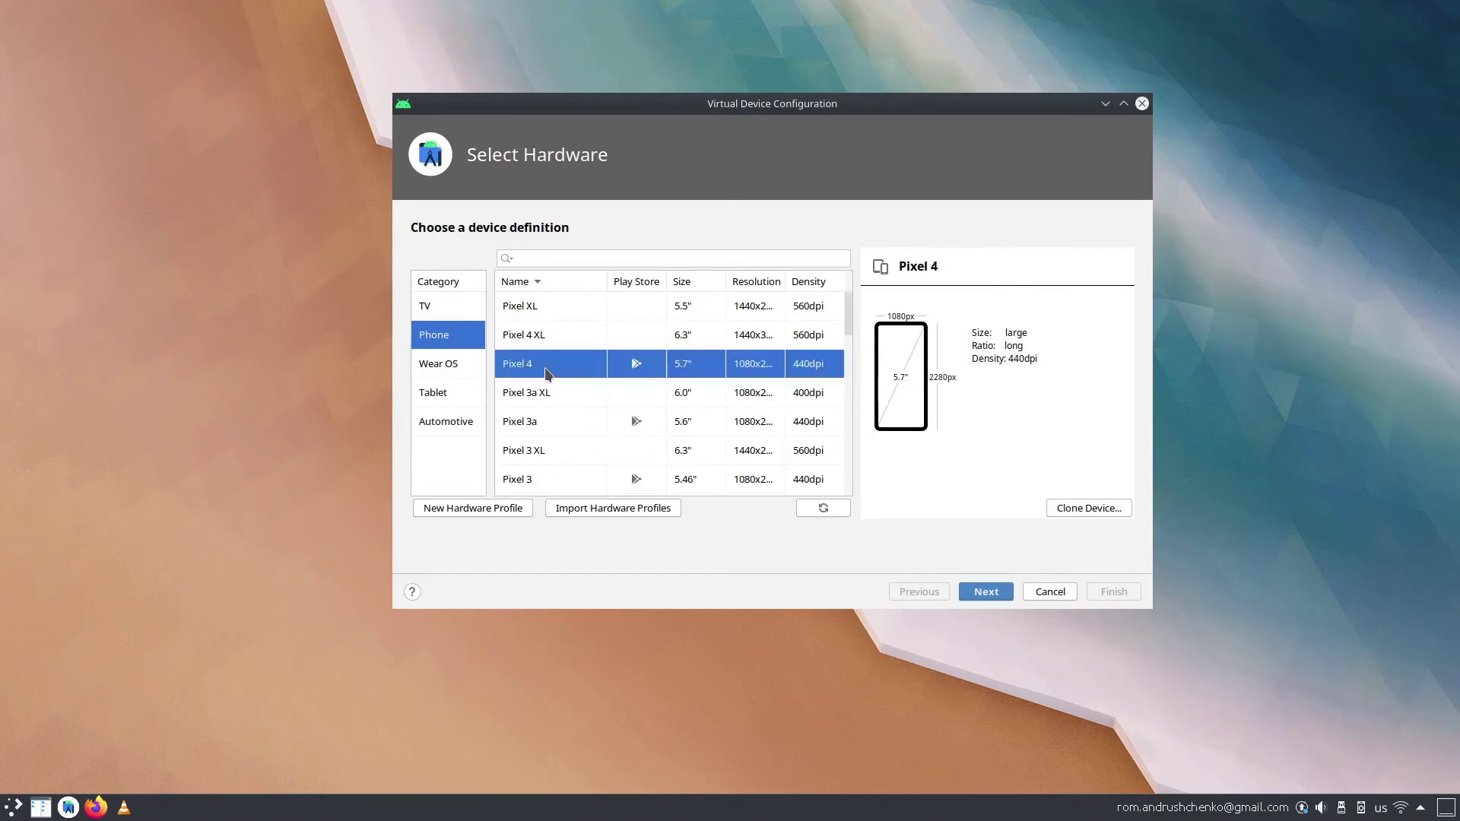
{"action": "left_click", "coordinate": [987, 593]}
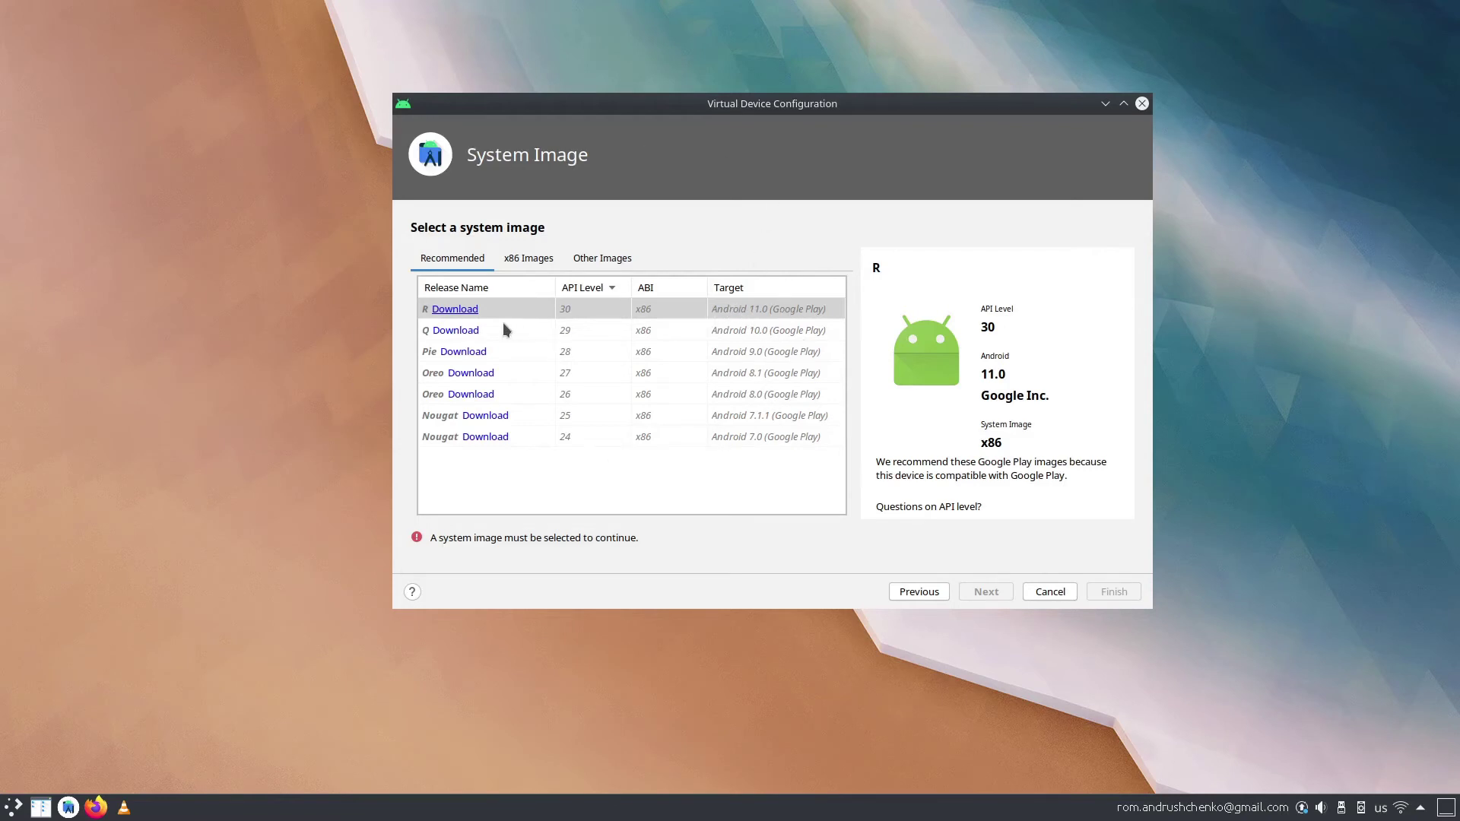
Download the R system image (API 30, x86, Android 11.0), accept its license, and use it for the virtual device
{"action": "left_click", "coordinate": [459, 310]}
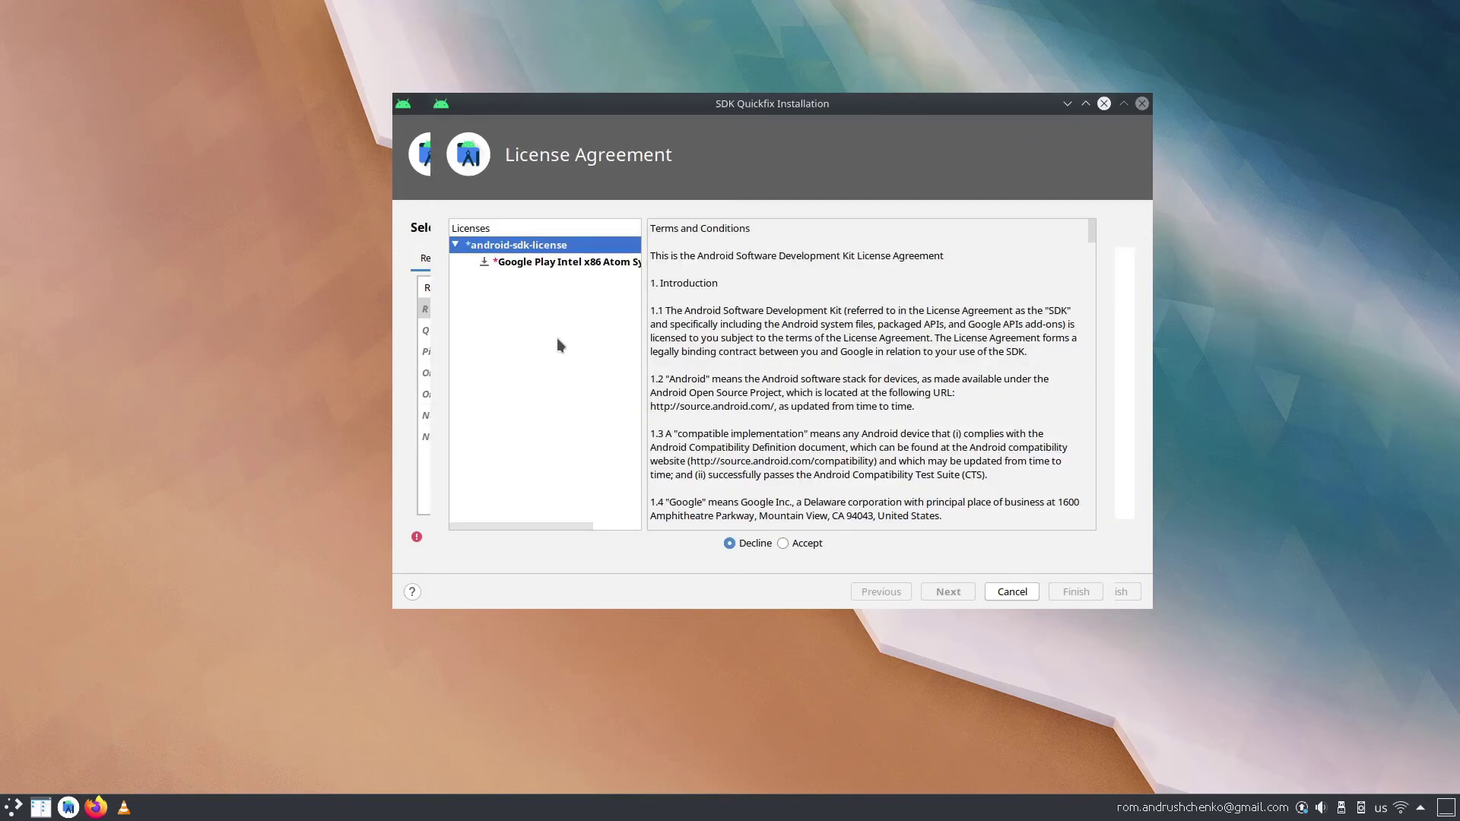
{"action": "left_click", "coordinate": [567, 262]}
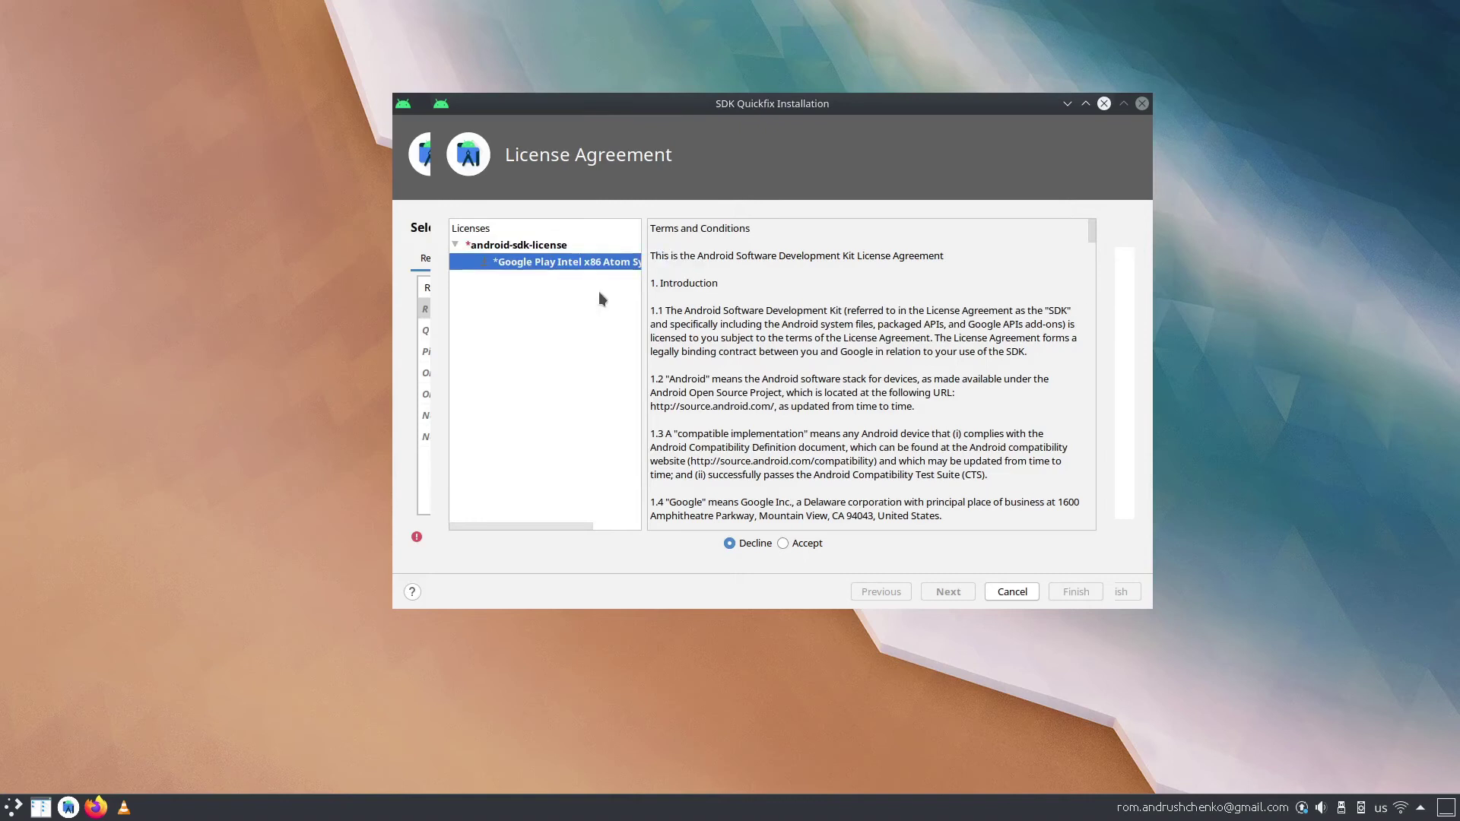
{"action": "left_click", "coordinate": [790, 543]}
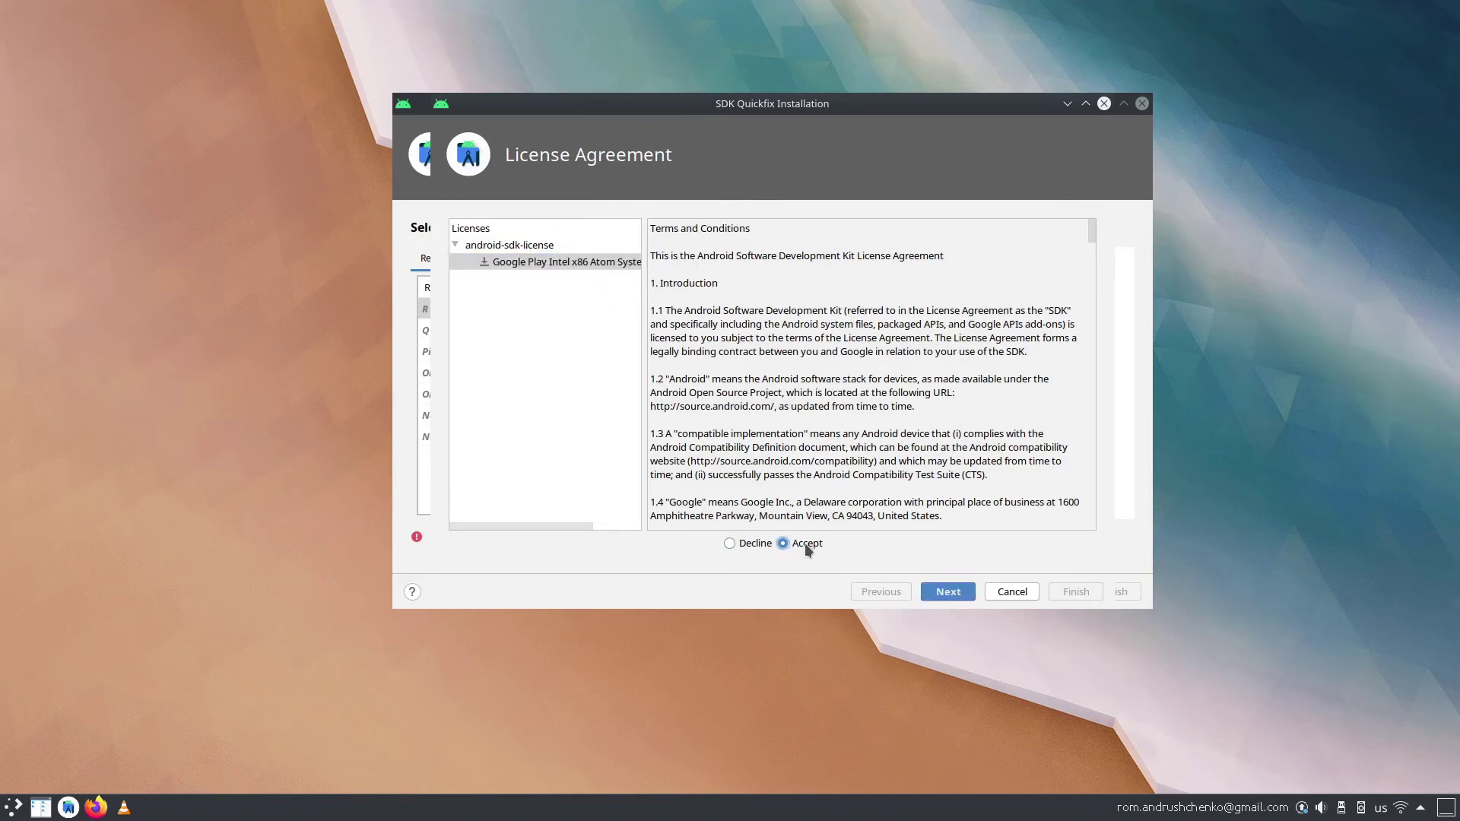
{"action": "left_click", "coordinate": [959, 601]}
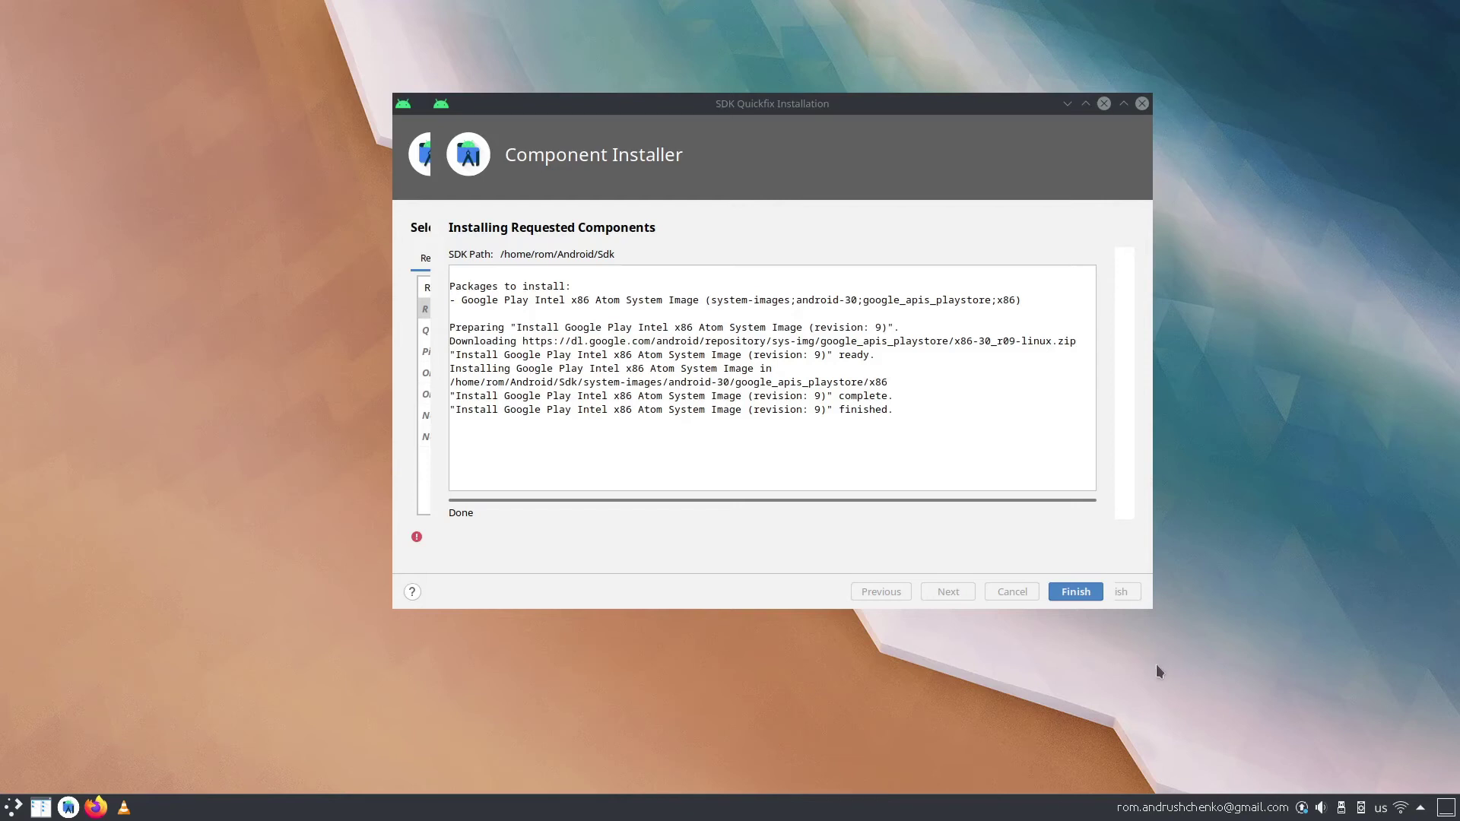
{"action": "left_click", "coordinate": [1075, 591]}
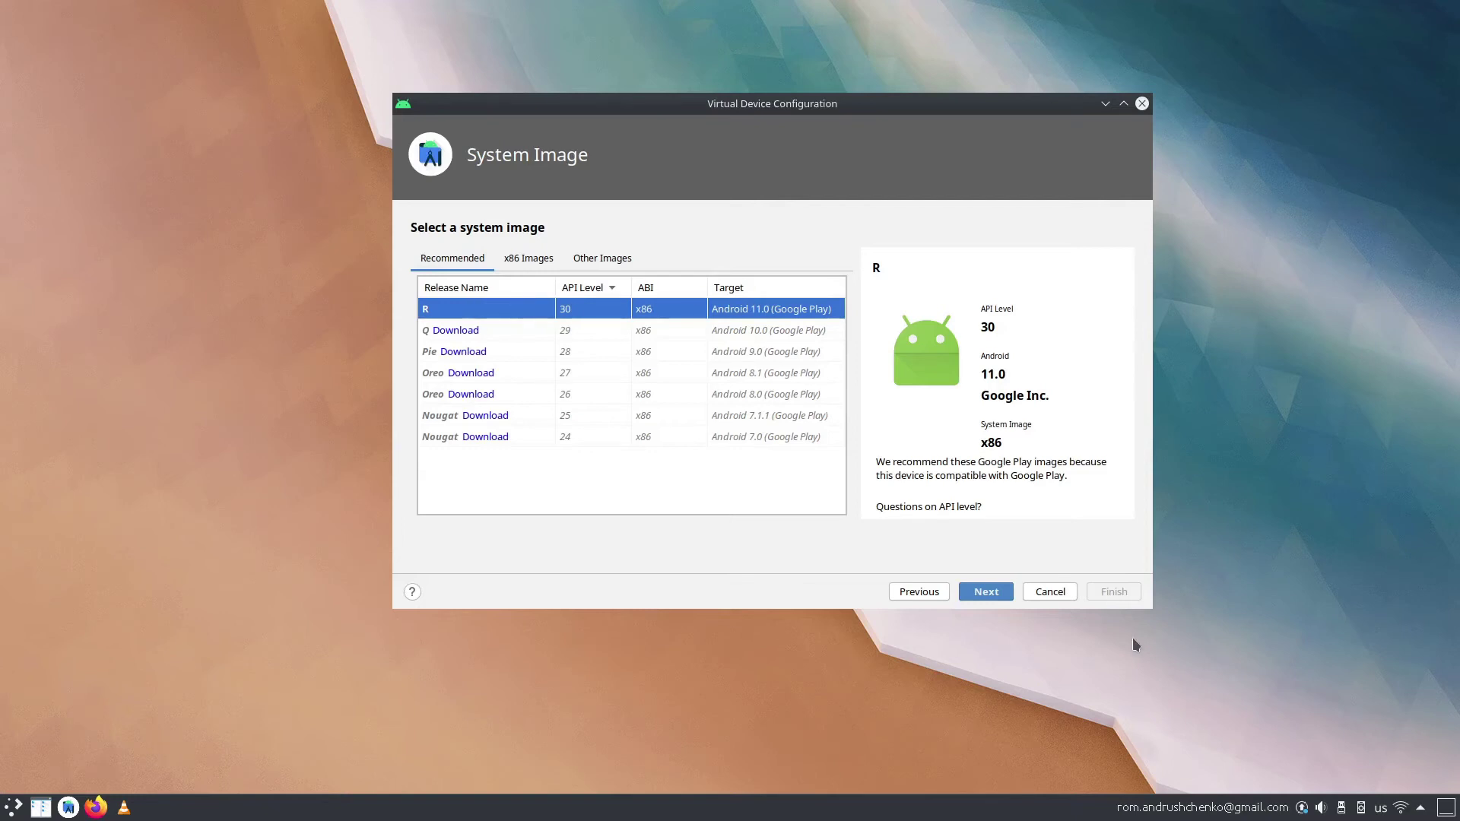
{"action": "left_click", "coordinate": [984, 591]}
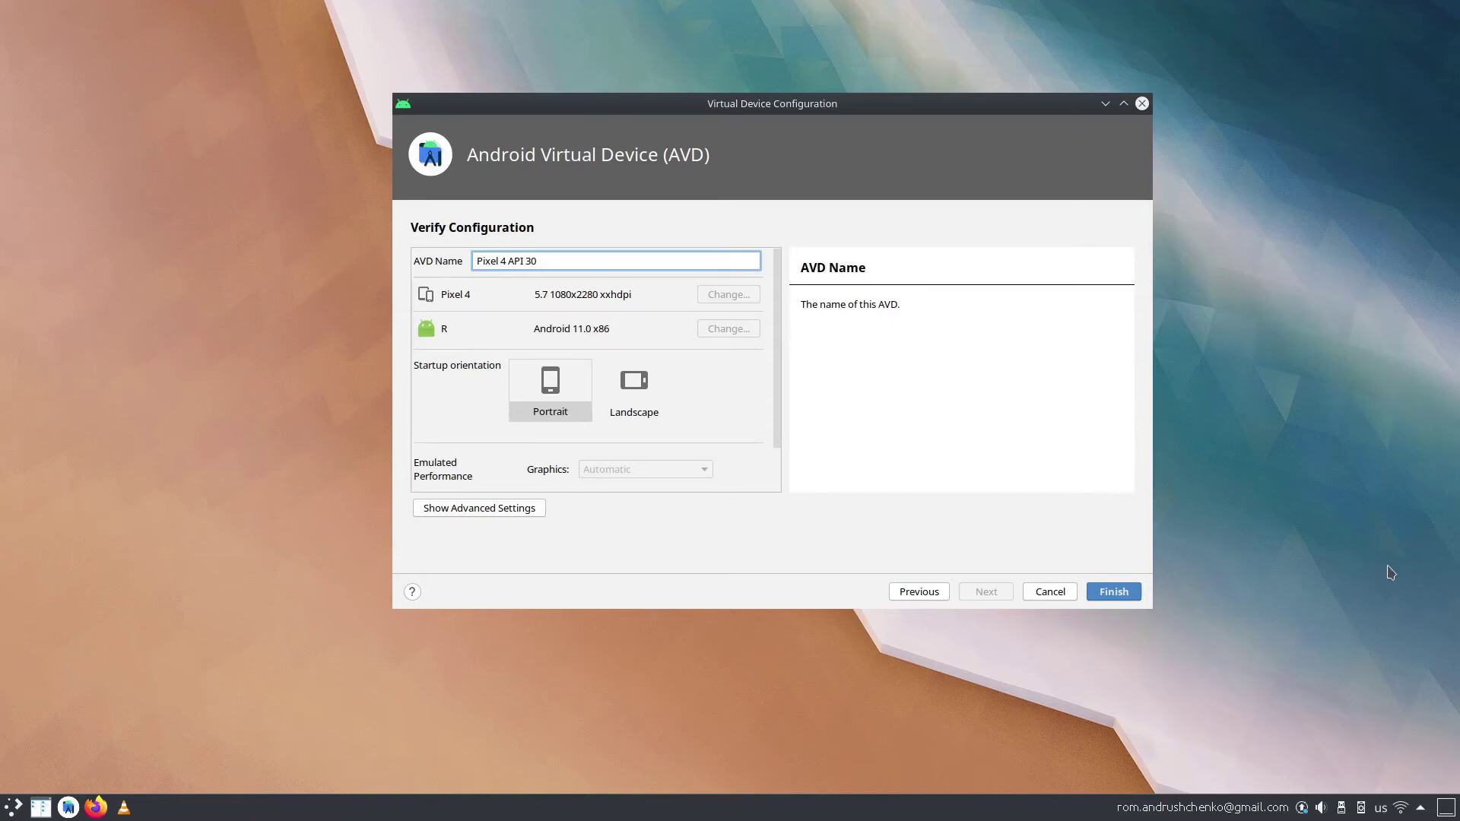
Show the virtual device's advanced settings and set the studio-managed SD card size to 1024 MB
{"action": "left_click_drag", "start_coordinate": [590, 262], "coordinate": [414, 252]}
{"action": "left_click", "coordinate": [549, 260]}
{"action": "left_click_drag", "start_coordinate": [772, 354], "coordinate": [774, 416]}
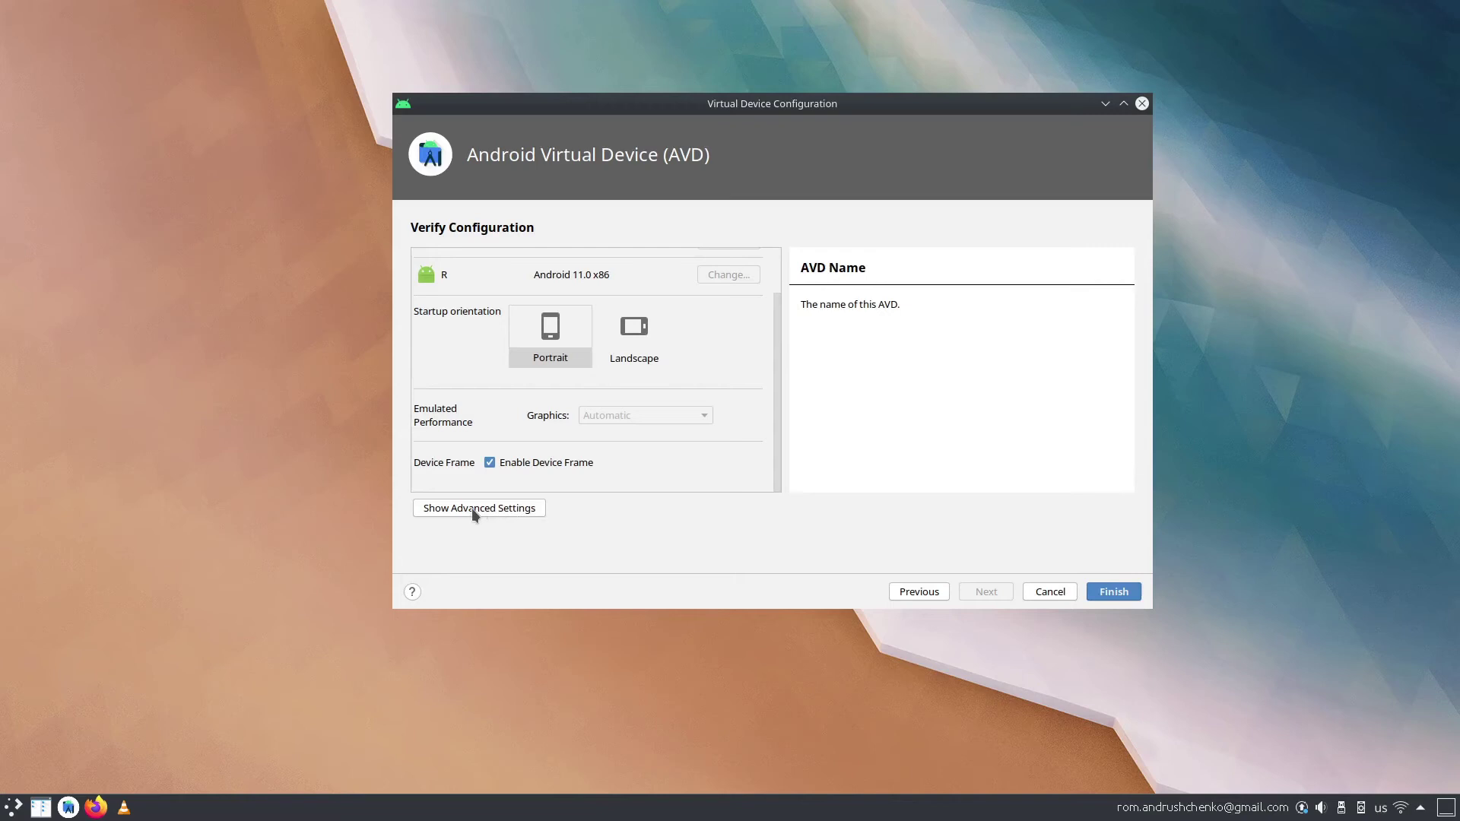
{"action": "left_click", "coordinate": [449, 508]}
{"action": "left_click_drag", "start_coordinate": [815, 303], "coordinate": [796, 418]}
{"action": "double_click", "coordinate": [693, 410]}
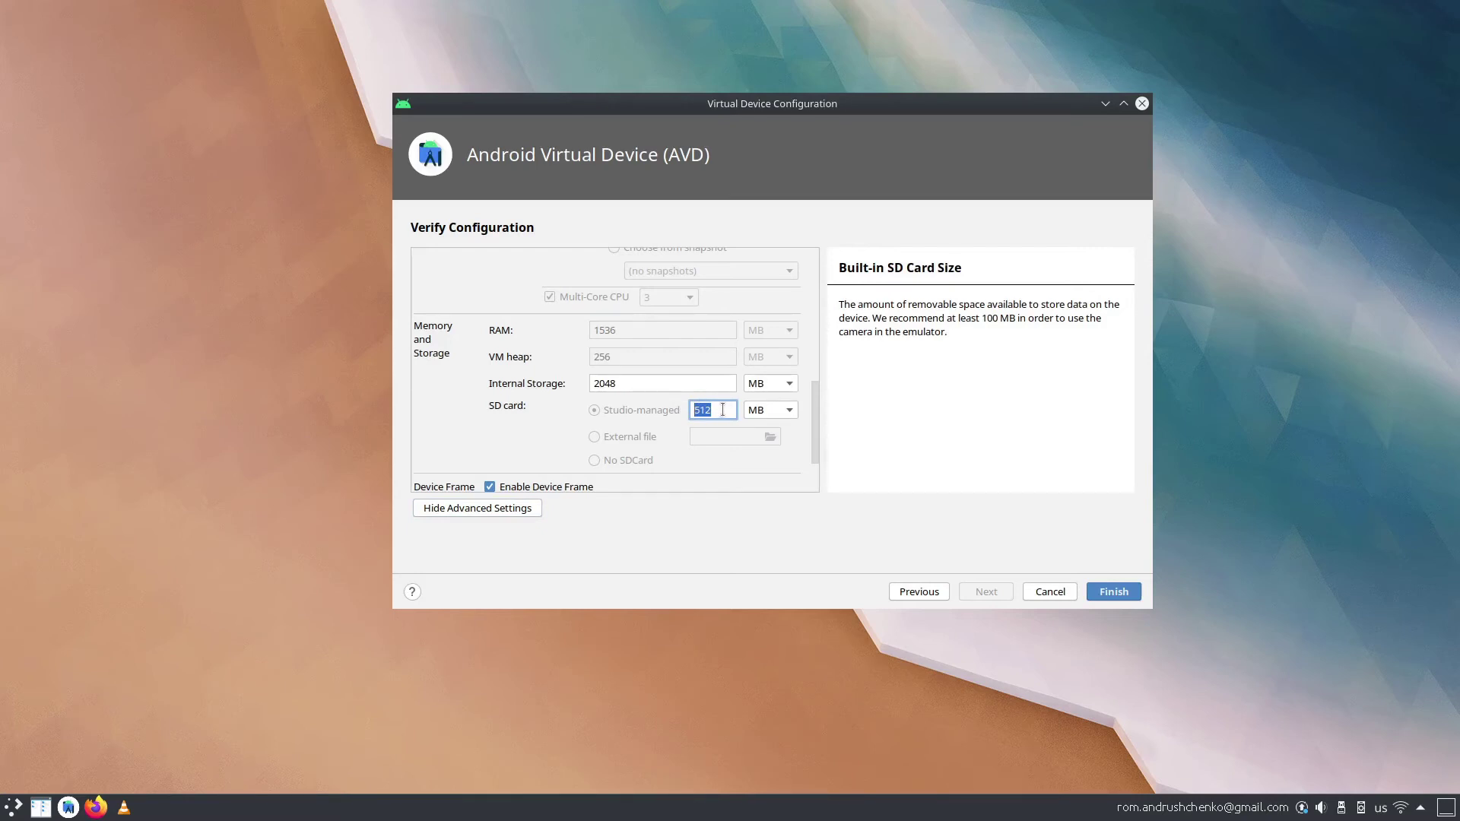
{"action": "type", "text": "1024"}
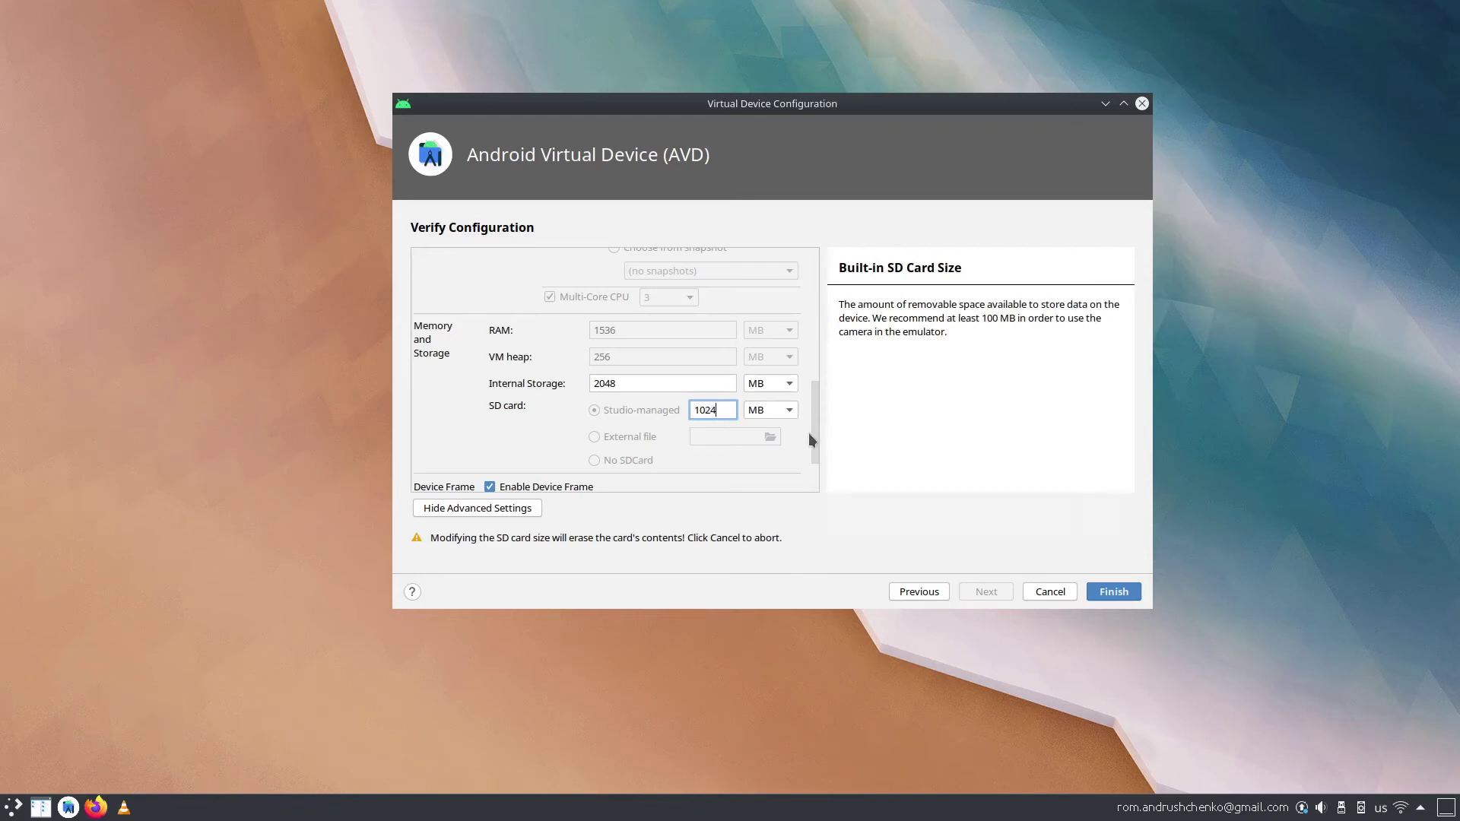
Review the front camera and network speed choices, keeping Emulated and Full
{"action": "left_click_drag", "start_coordinate": [809, 432], "coordinate": [808, 329]}
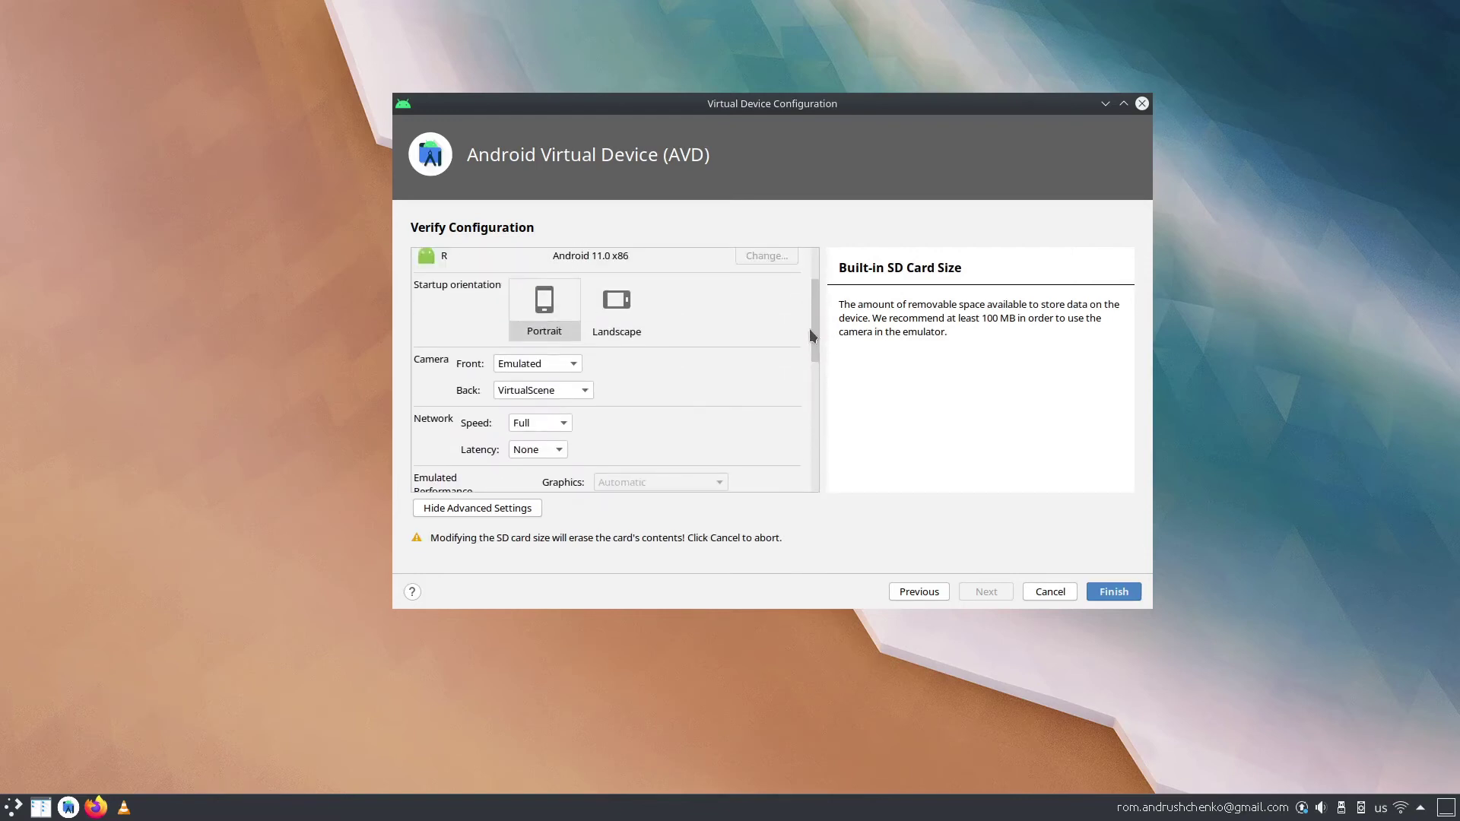
{"action": "left_click", "coordinate": [538, 362]}
{"action": "left_click", "coordinate": [544, 361]}
{"action": "left_click", "coordinate": [555, 425]}
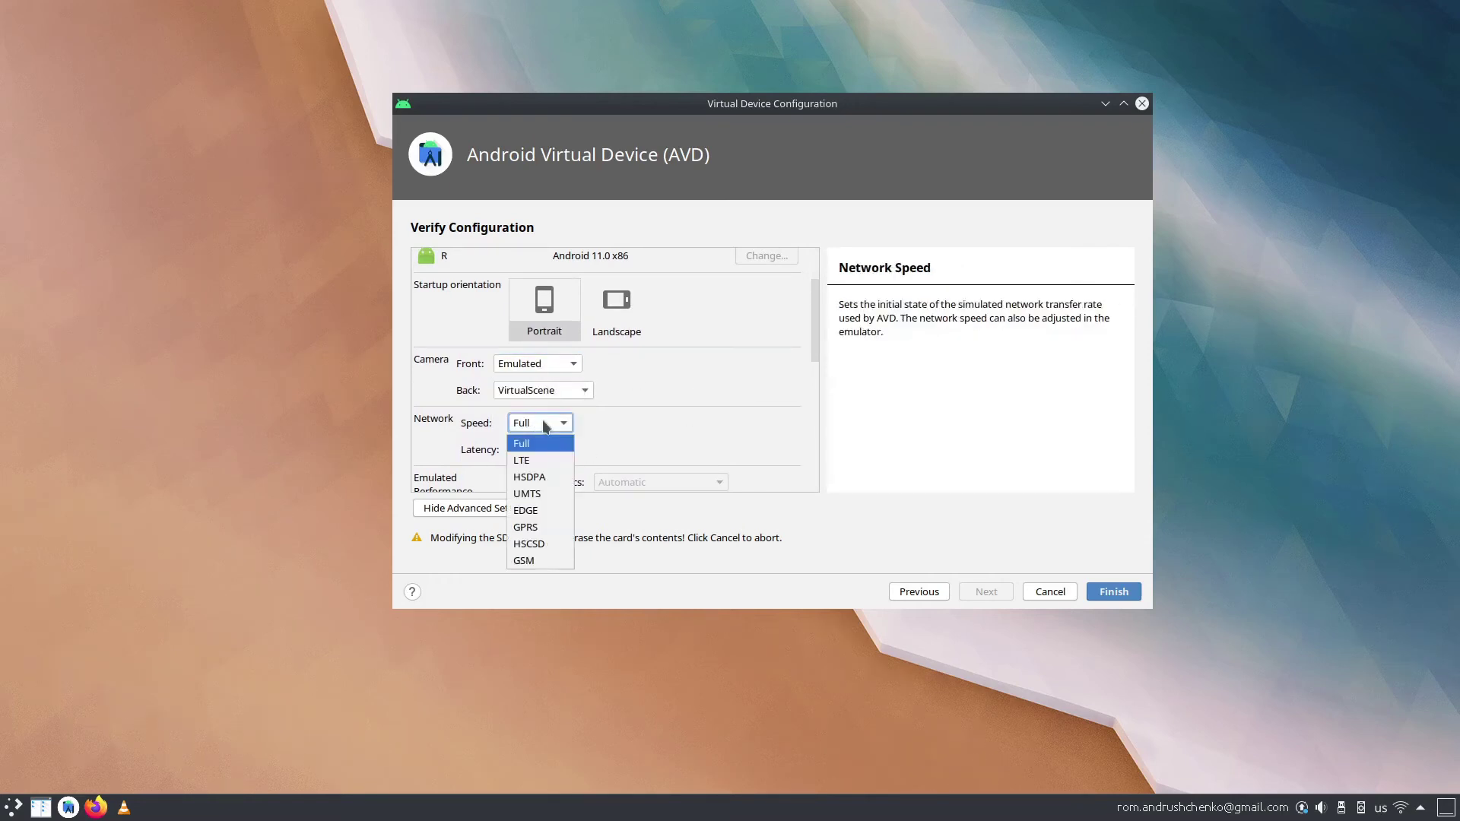
{"action": "left_click", "coordinate": [549, 420]}
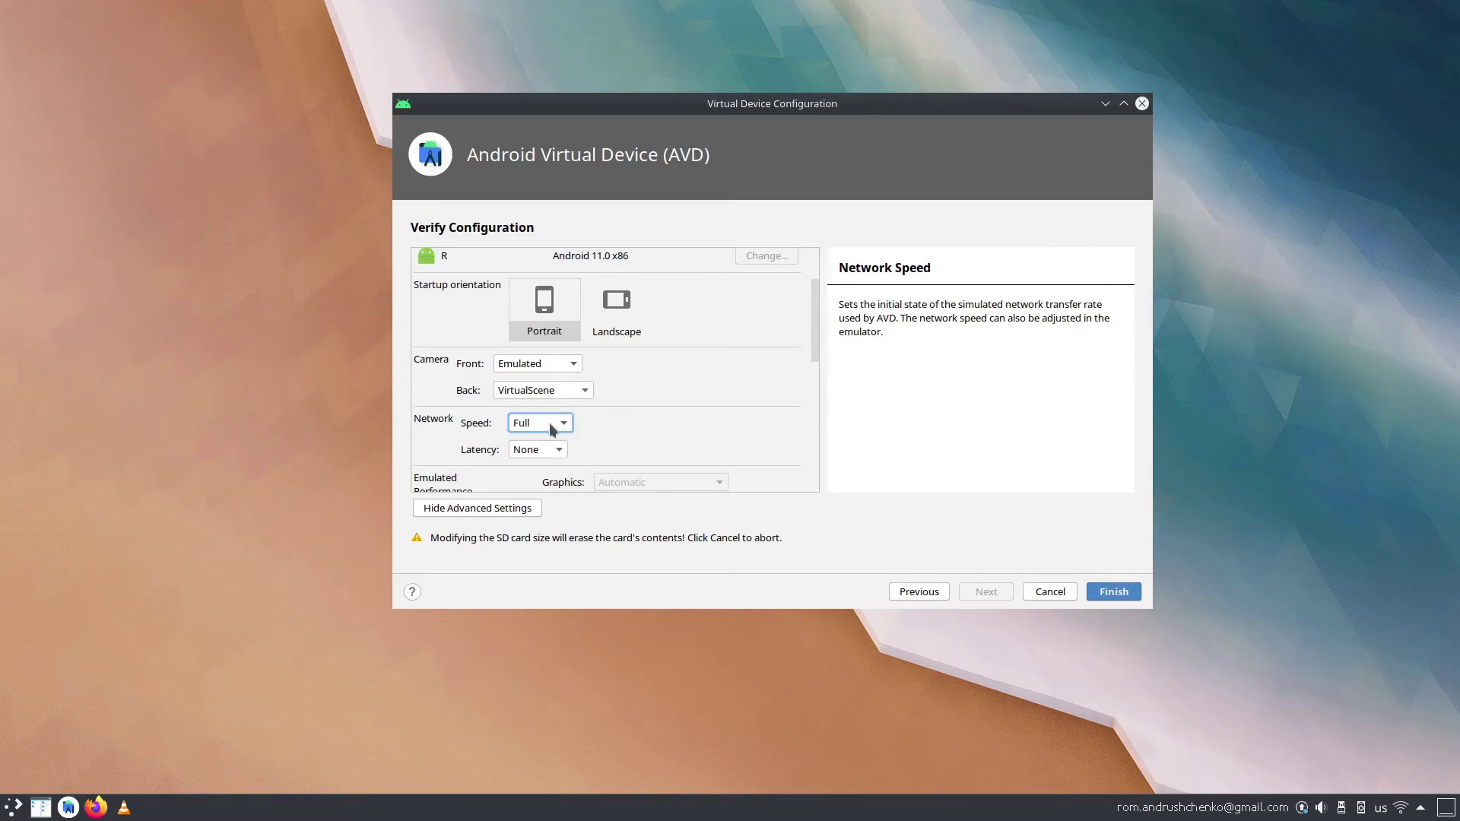
{"action": "left_click", "coordinate": [552, 427]}
{"action": "left_click", "coordinate": [617, 424]}
Set the boot option to Cold boot and finish creating the virtual device
{"action": "left_click_drag", "start_coordinate": [815, 328], "coordinate": [819, 386]}
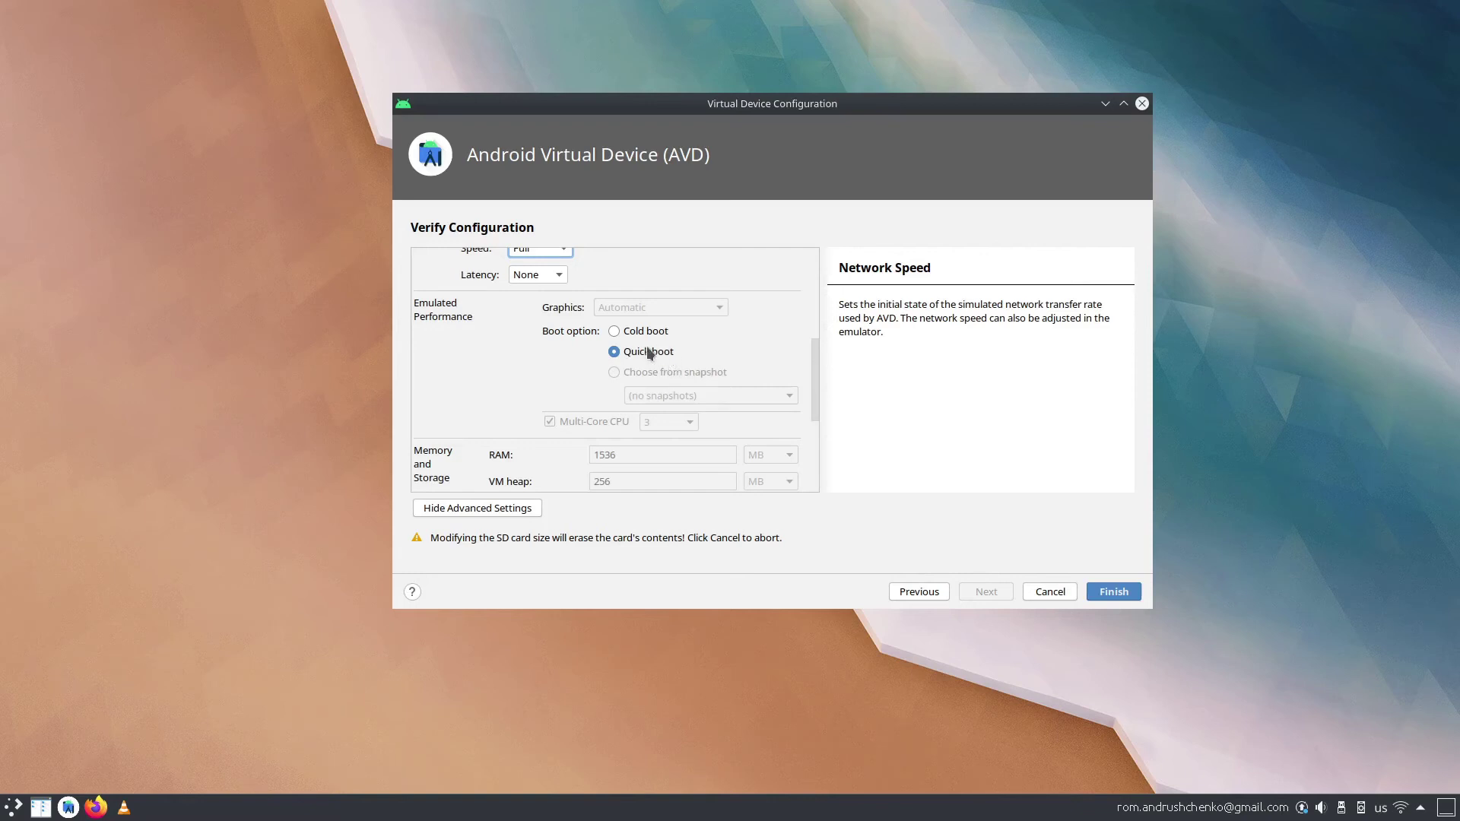
{"action": "left_click", "coordinate": [613, 330]}
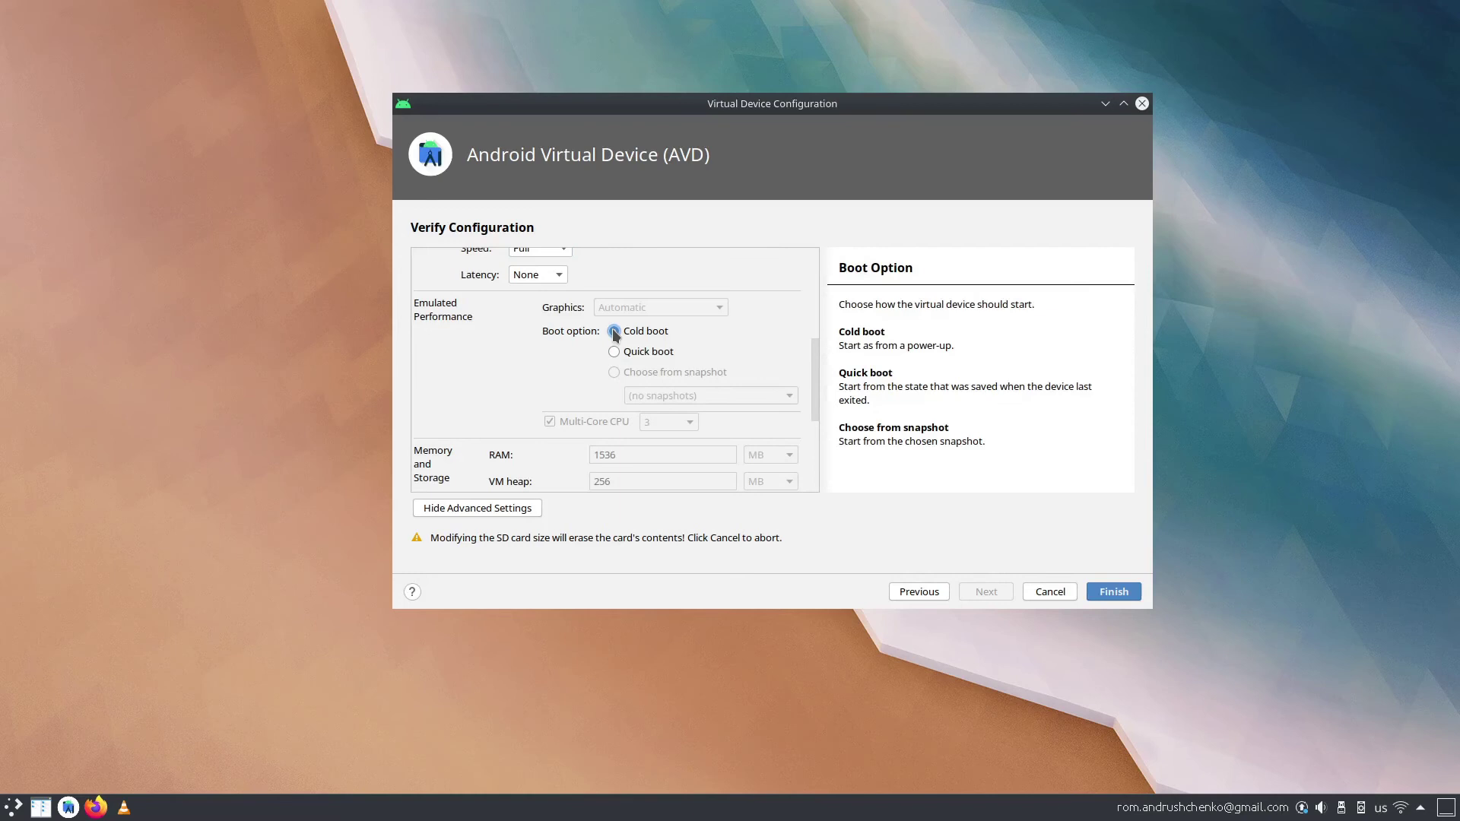
{"action": "left_click_drag", "start_coordinate": [813, 376], "coordinate": [818, 285]}
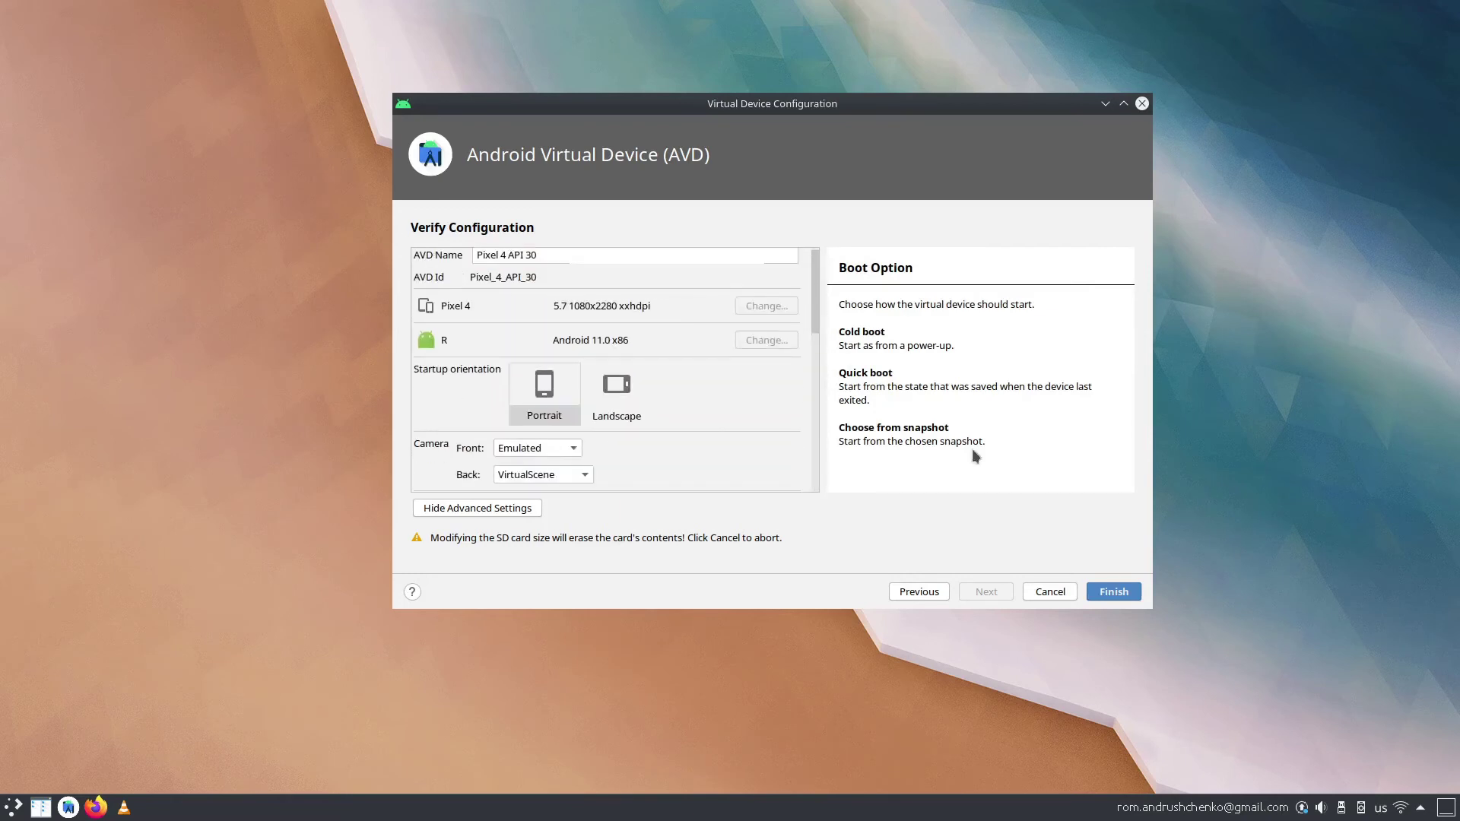
{"action": "left_click", "coordinate": [1118, 592]}
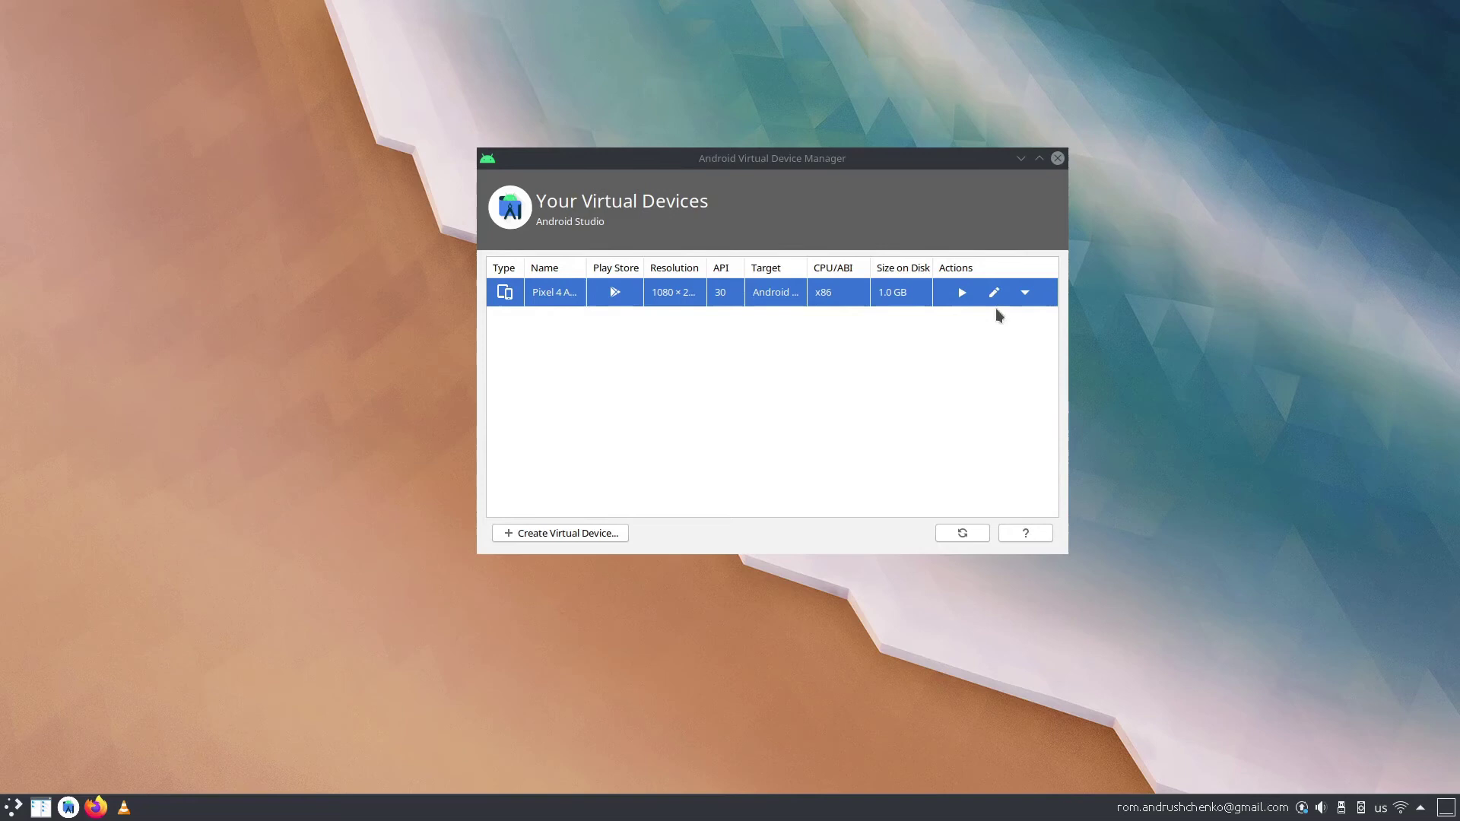
Check the additional actions available for the virtual device and review its configuration without changing anything
{"action": "left_click", "coordinate": [1025, 293]}
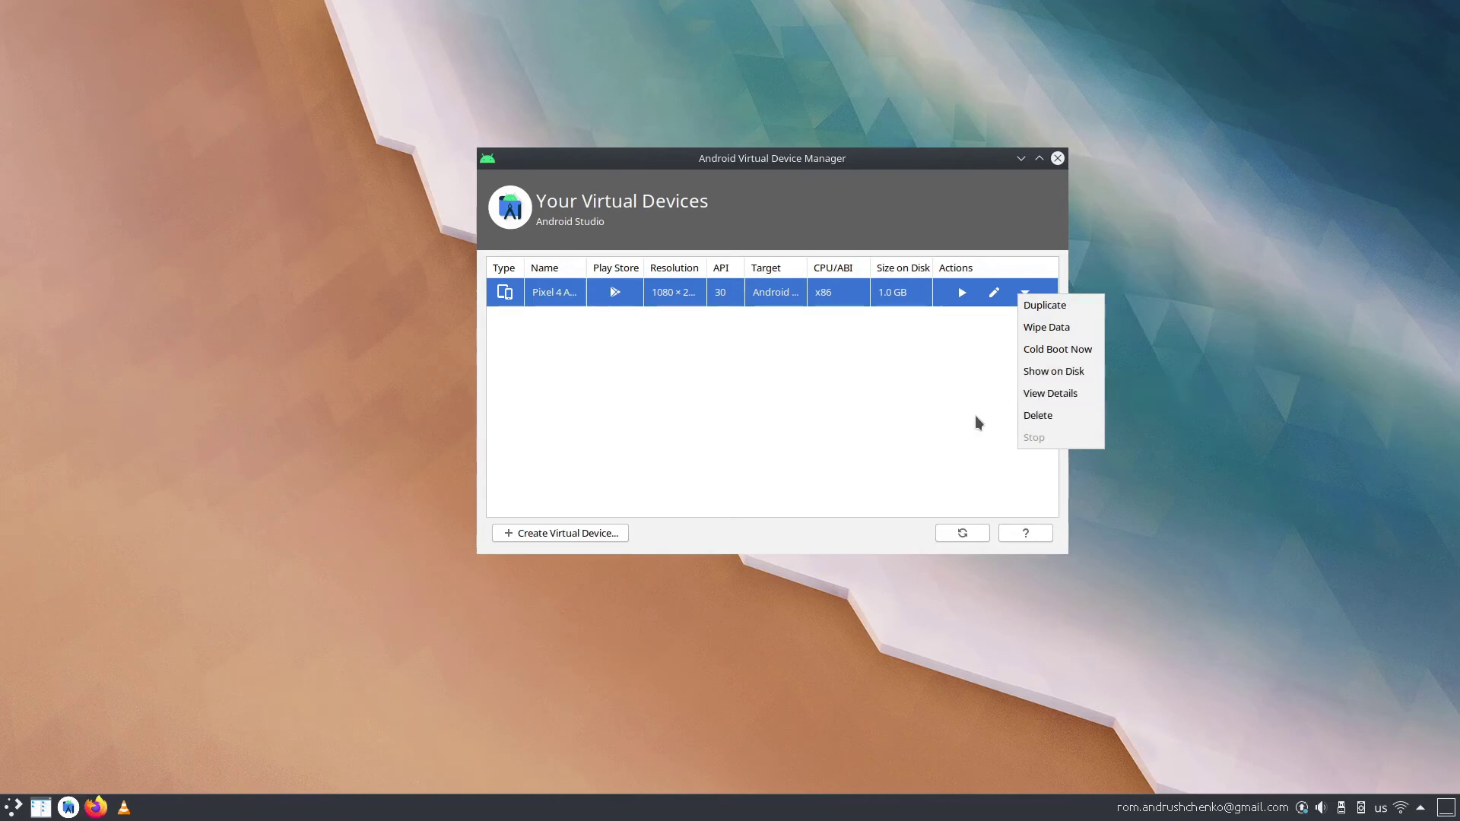
{"action": "left_click", "coordinate": [984, 360]}
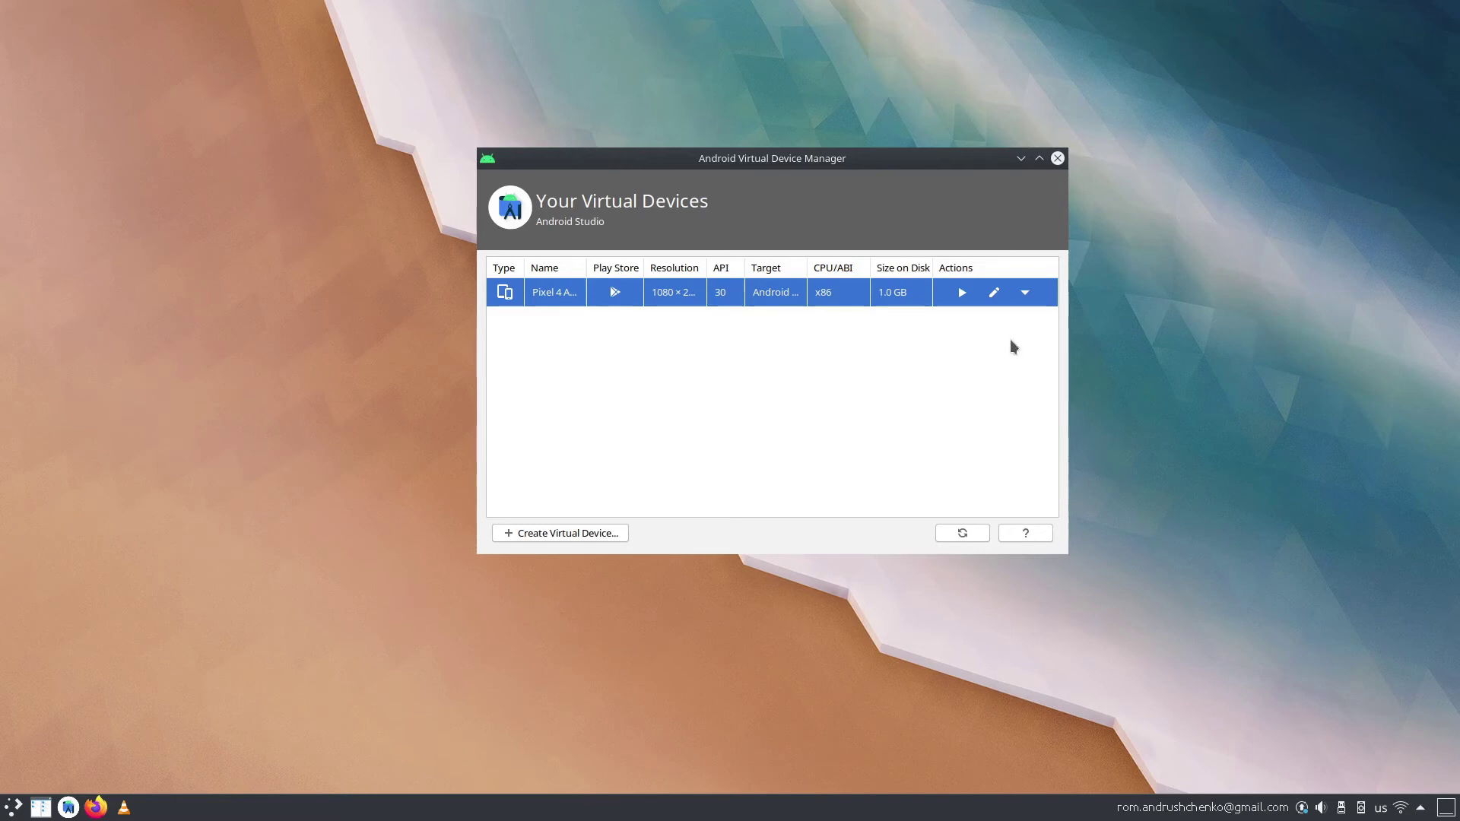
{"action": "left_click", "coordinate": [994, 294]}
{"action": "scroll", "coordinate": [774, 305], "scroll_direction": "down", "scroll_amount": 3}
{"action": "scroll", "coordinate": [775, 323], "scroll_direction": "up", "scroll_amount": 3}
{"action": "left_click", "coordinate": [1050, 592]}
Launch the Pixel 4 virtual device and show all of its installed apps
{"action": "left_click", "coordinate": [962, 295]}
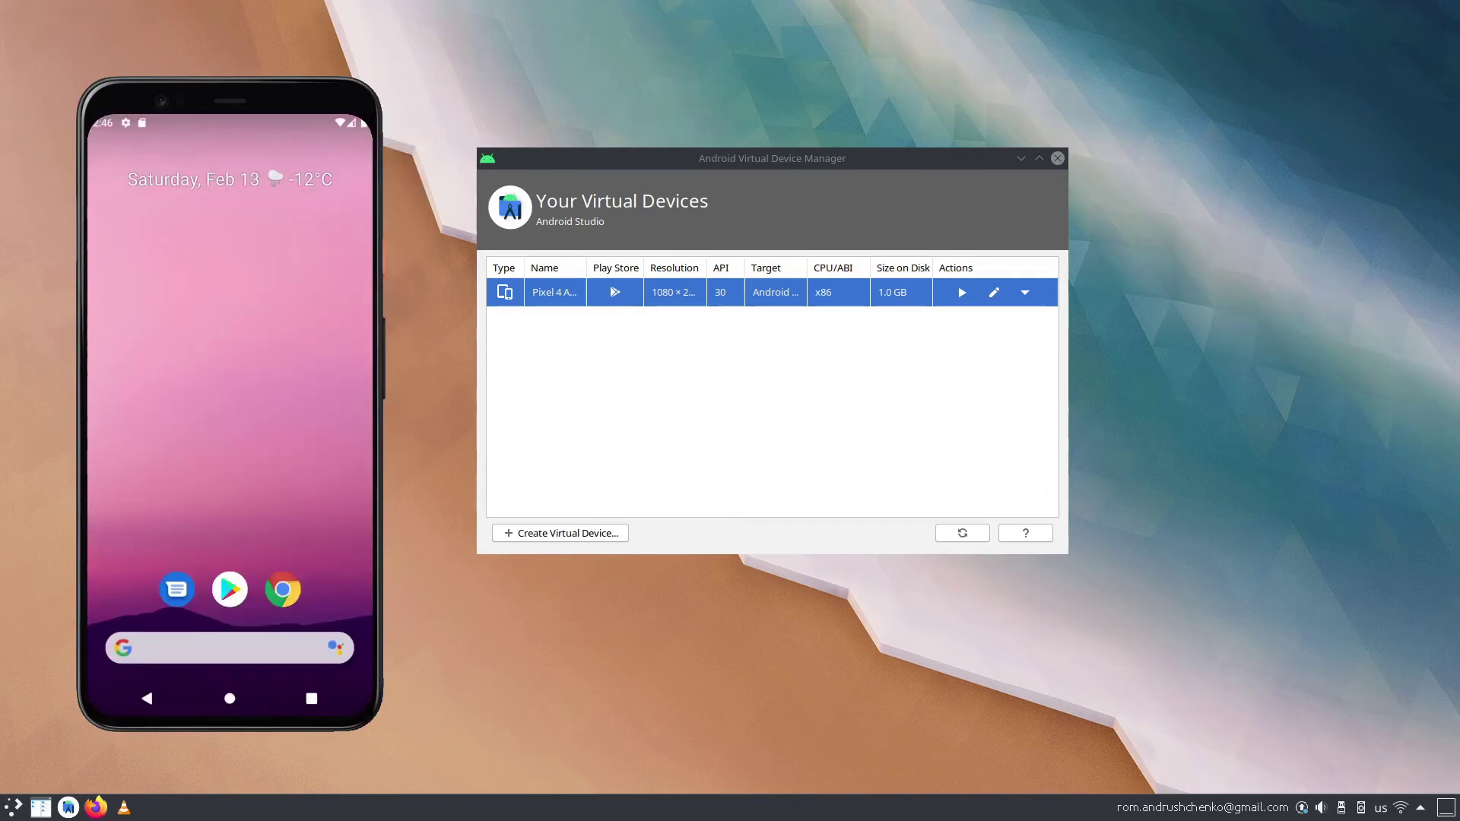
{"action": "left_click", "coordinate": [183, 377]}
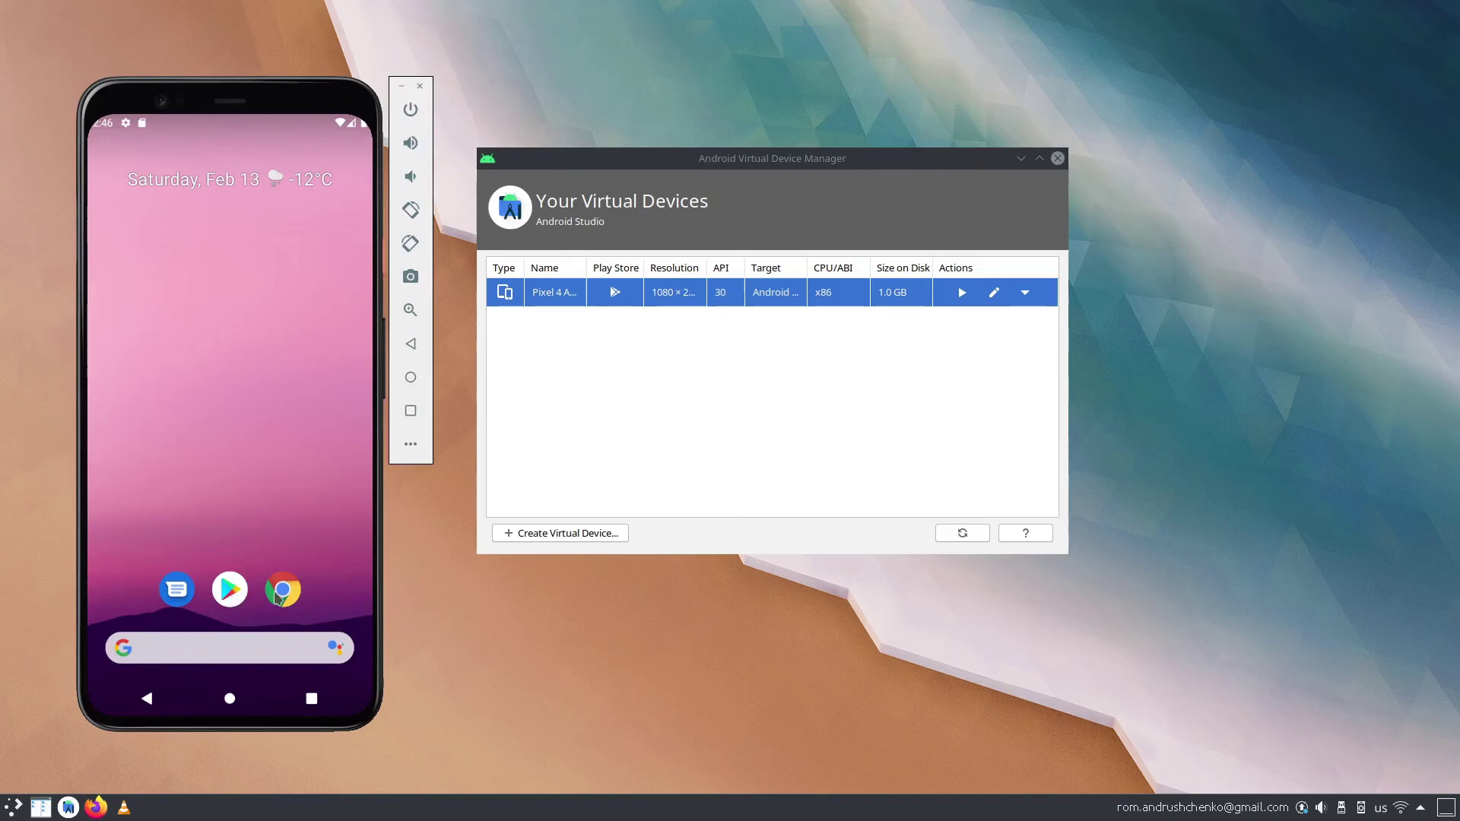
{"action": "left_click_drag", "start_coordinate": [222, 601], "coordinate": [236, 350]}
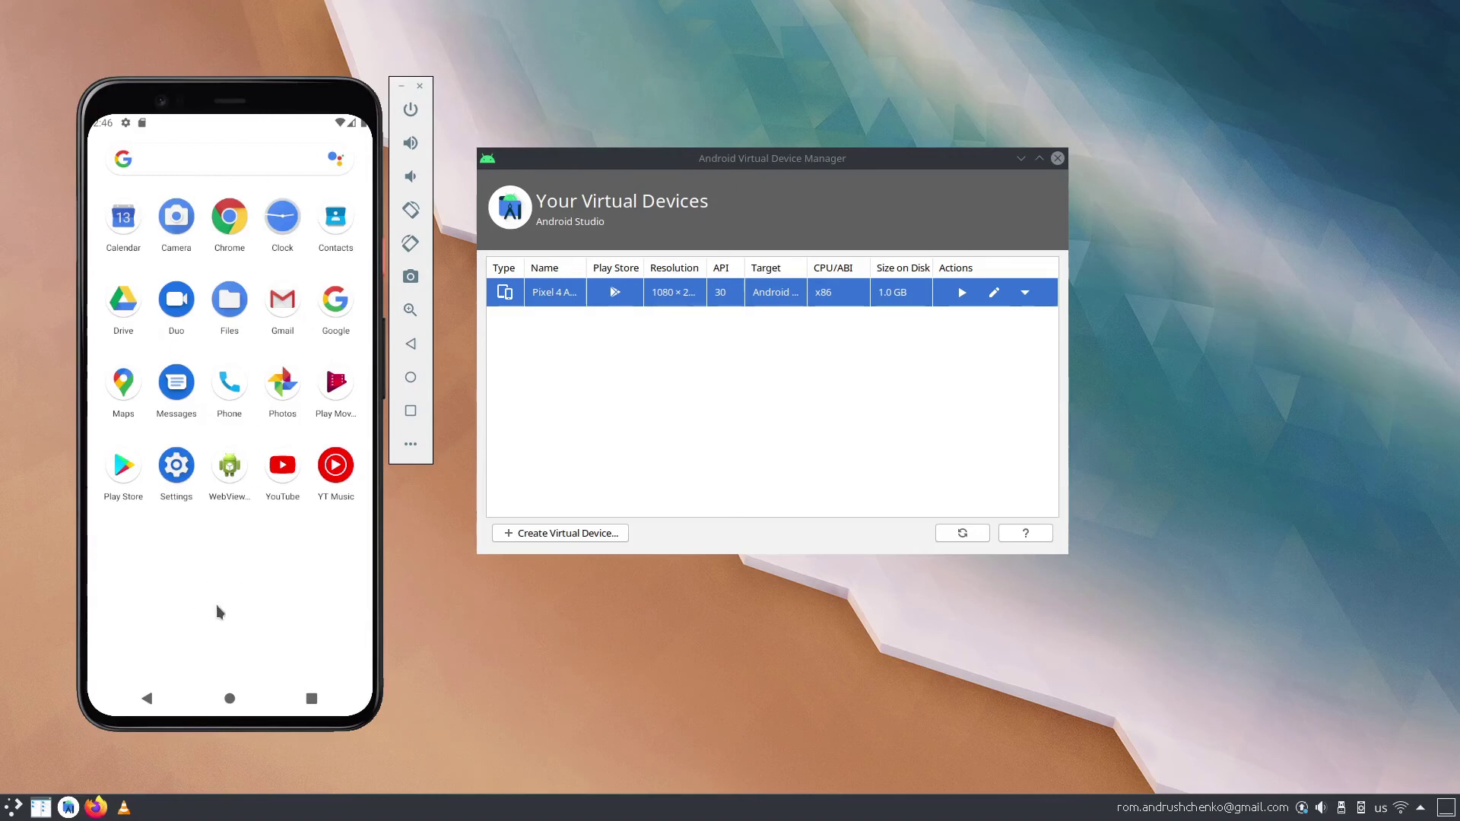
Enable developer mode on the emulated phone by activating its build number seven times in the About emulated device settings
{"action": "left_click", "coordinate": [178, 469]}
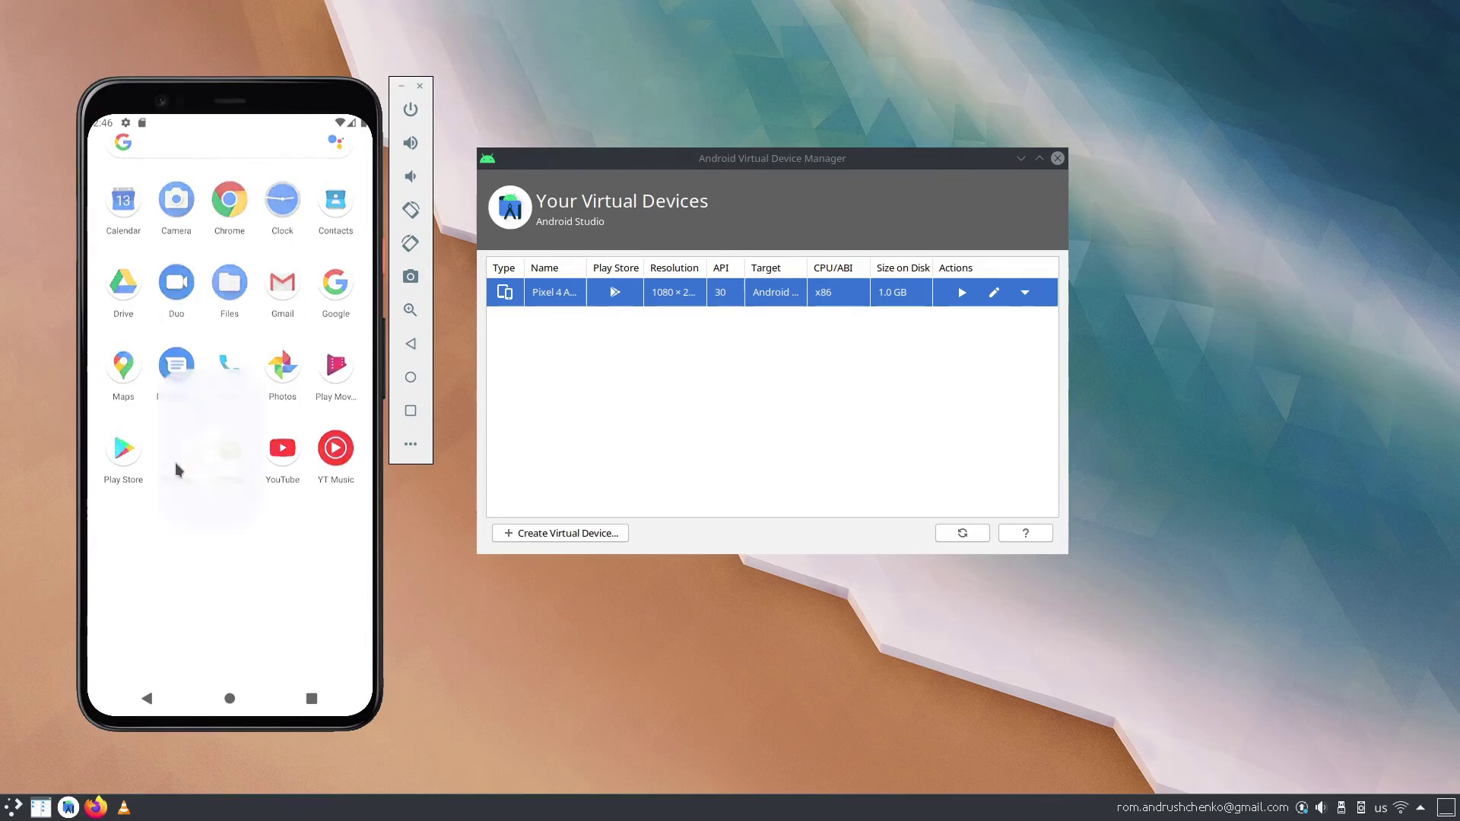
{"action": "left_click_drag", "start_coordinate": [230, 554], "coordinate": [244, 244]}
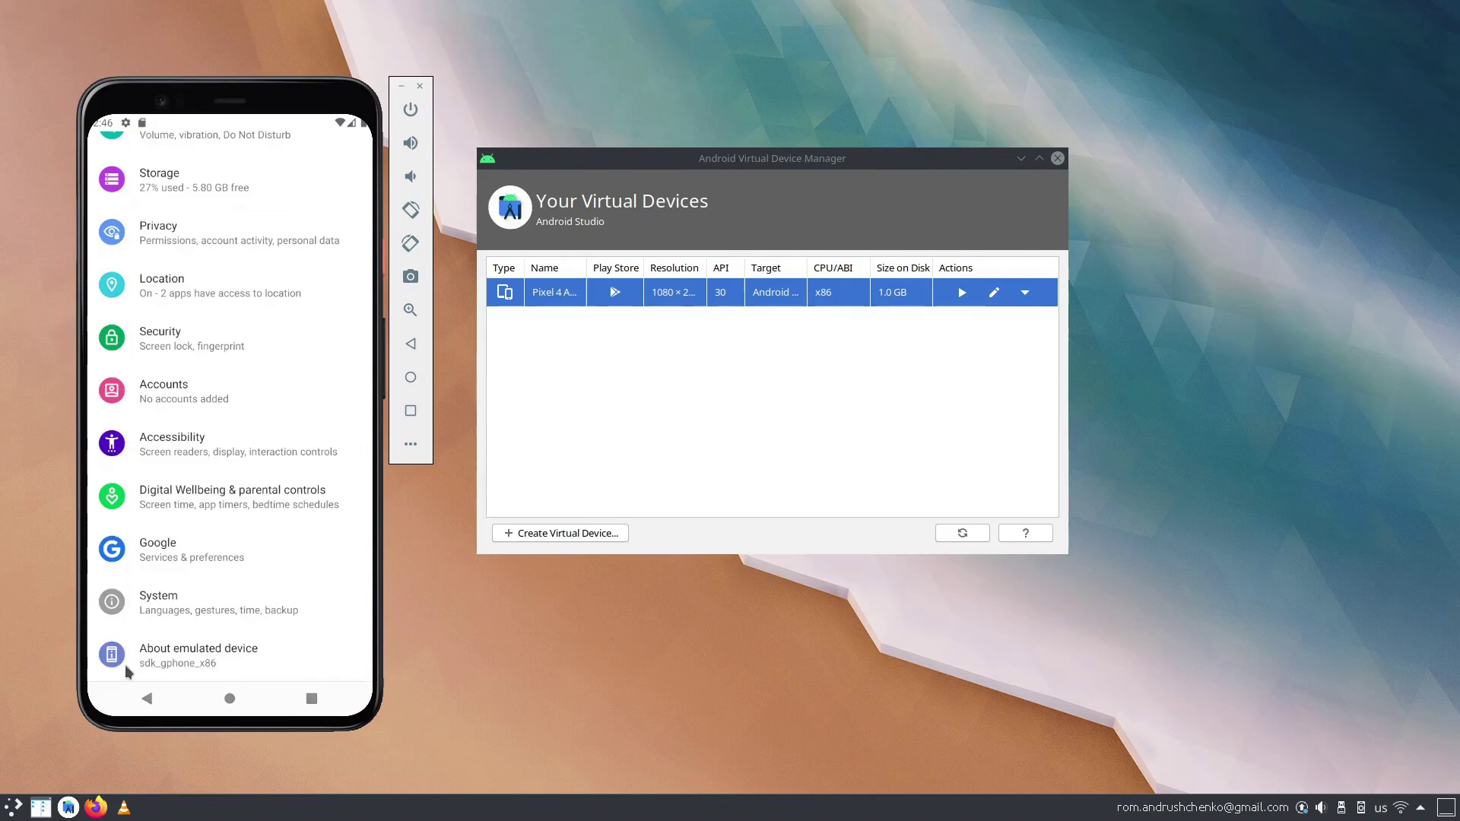
{"action": "left_click", "coordinate": [203, 659]}
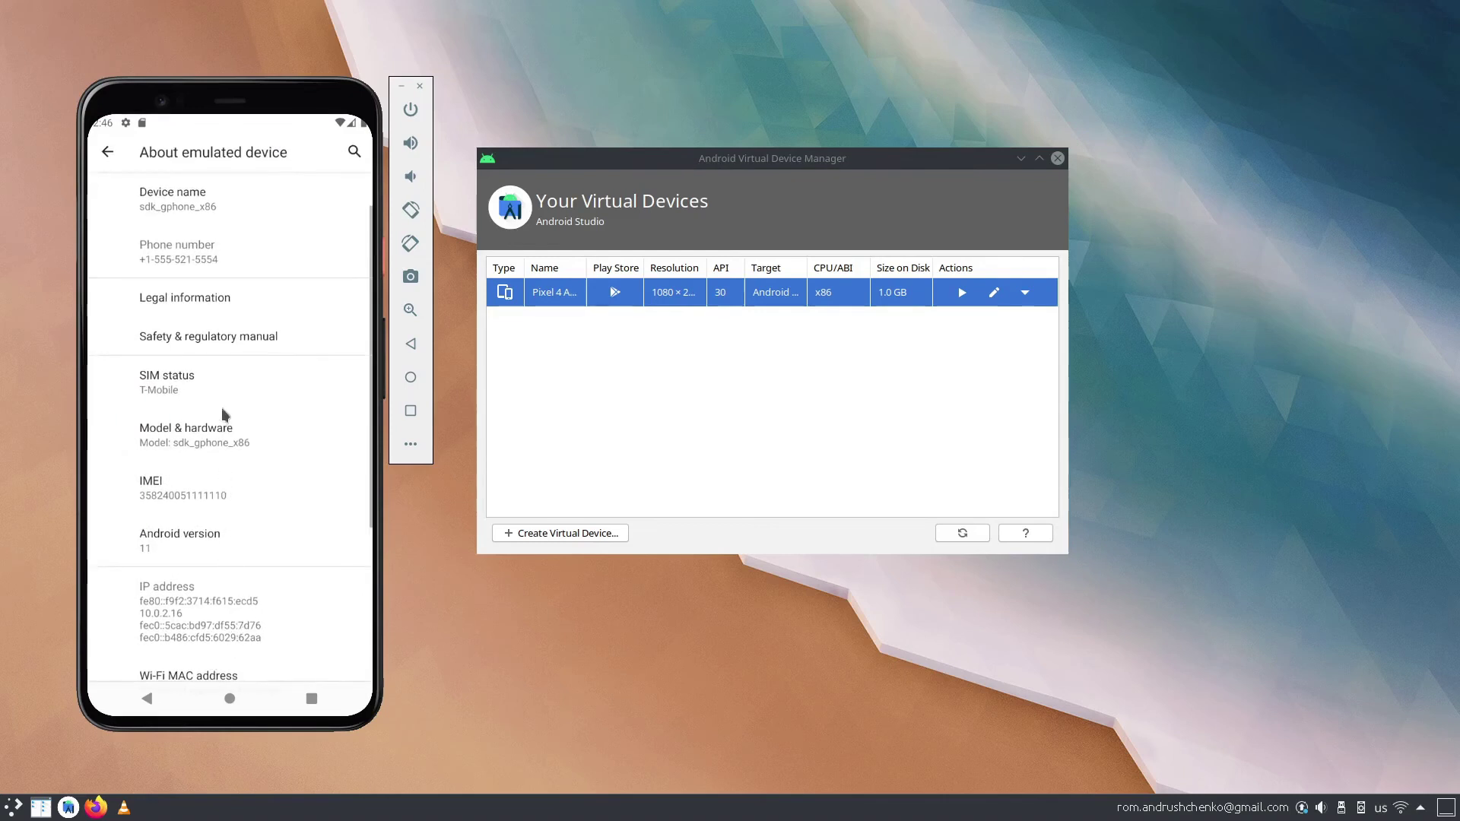
{"action": "left_click_drag", "start_coordinate": [214, 532], "coordinate": [244, 331]}
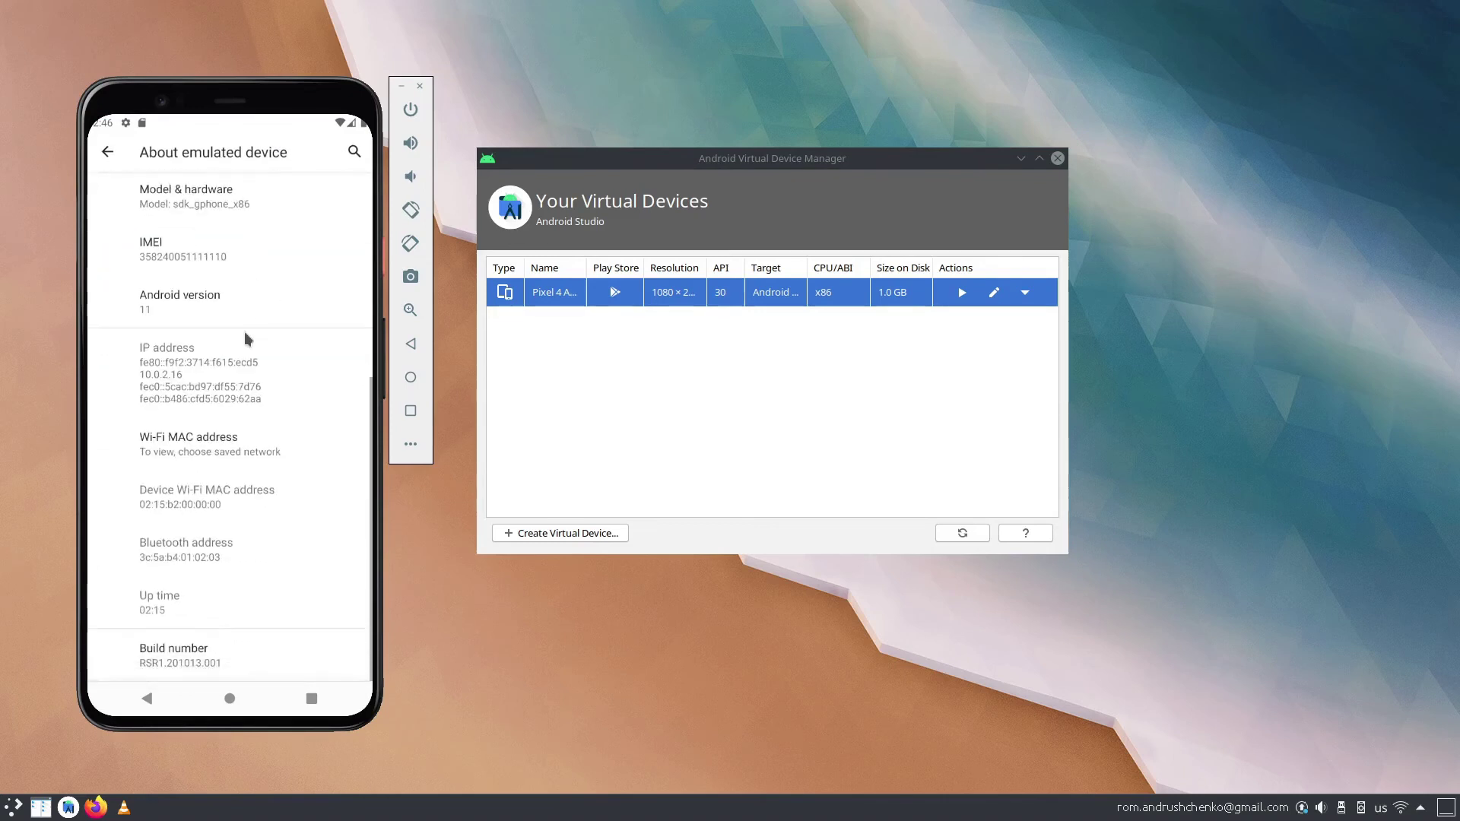
{"action": "left_click", "coordinate": [210, 649]}
{"action": "left_click", "coordinate": [210, 648]}
{"action": "left_click", "coordinate": [209, 648]}
{"action": "left_click", "coordinate": [210, 648]}
{"action": "left_click", "coordinate": [208, 646]}
{"action": "left_click", "coordinate": [208, 647]}
{"action": "left_click", "coordinate": [190, 643]}
{"action": "left_click", "coordinate": [148, 704]}
Open Developer options under the phone's advanced System settings and examine the available options, including the USB debugging setting
{"action": "scroll", "coordinate": [216, 599], "scroll_direction": "up", "scroll_amount": 5}
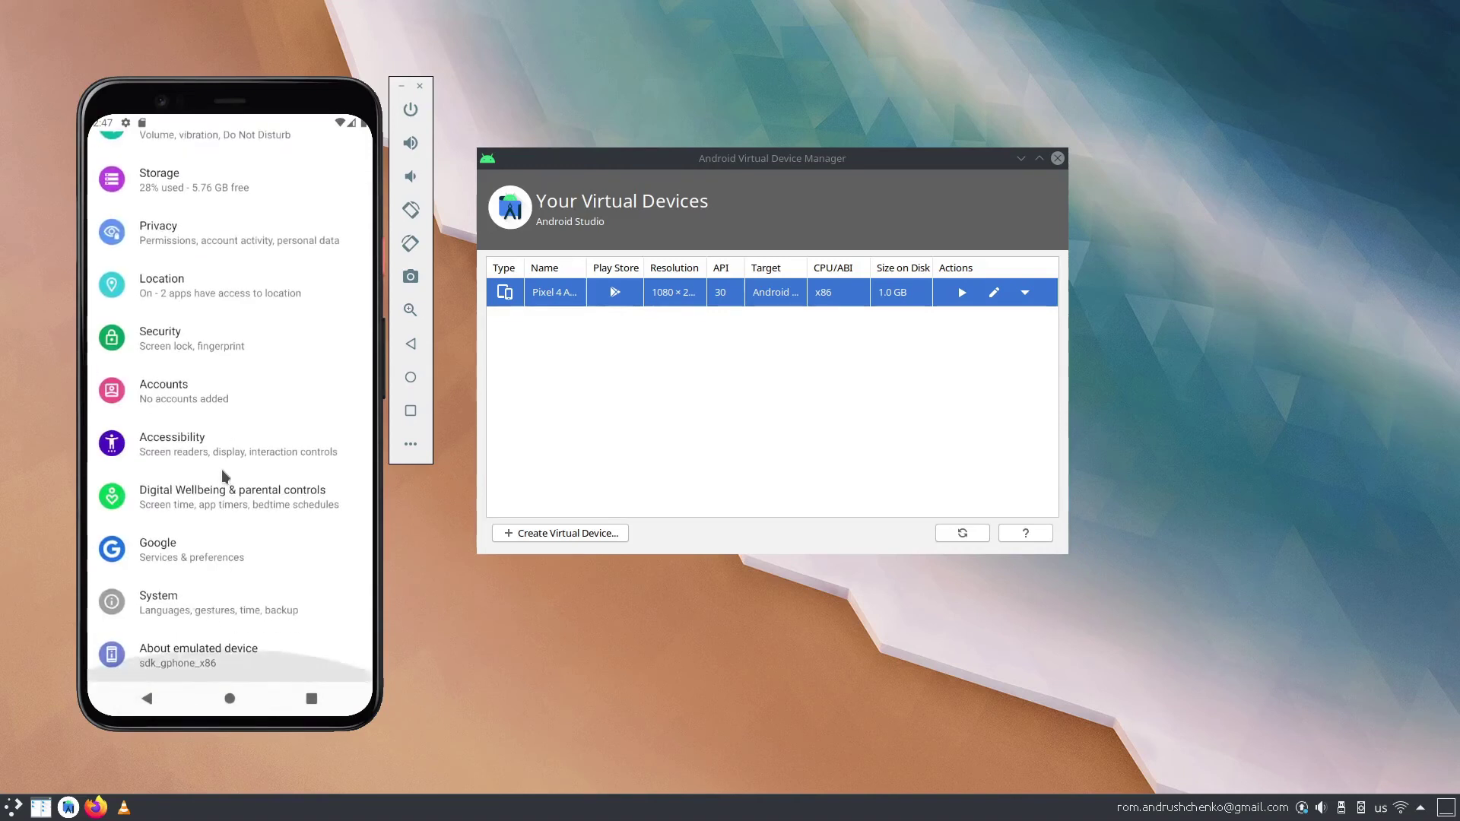
{"action": "scroll", "coordinate": [216, 600], "scroll_direction": "down", "scroll_amount": 5}
{"action": "left_click", "coordinate": [231, 614]}
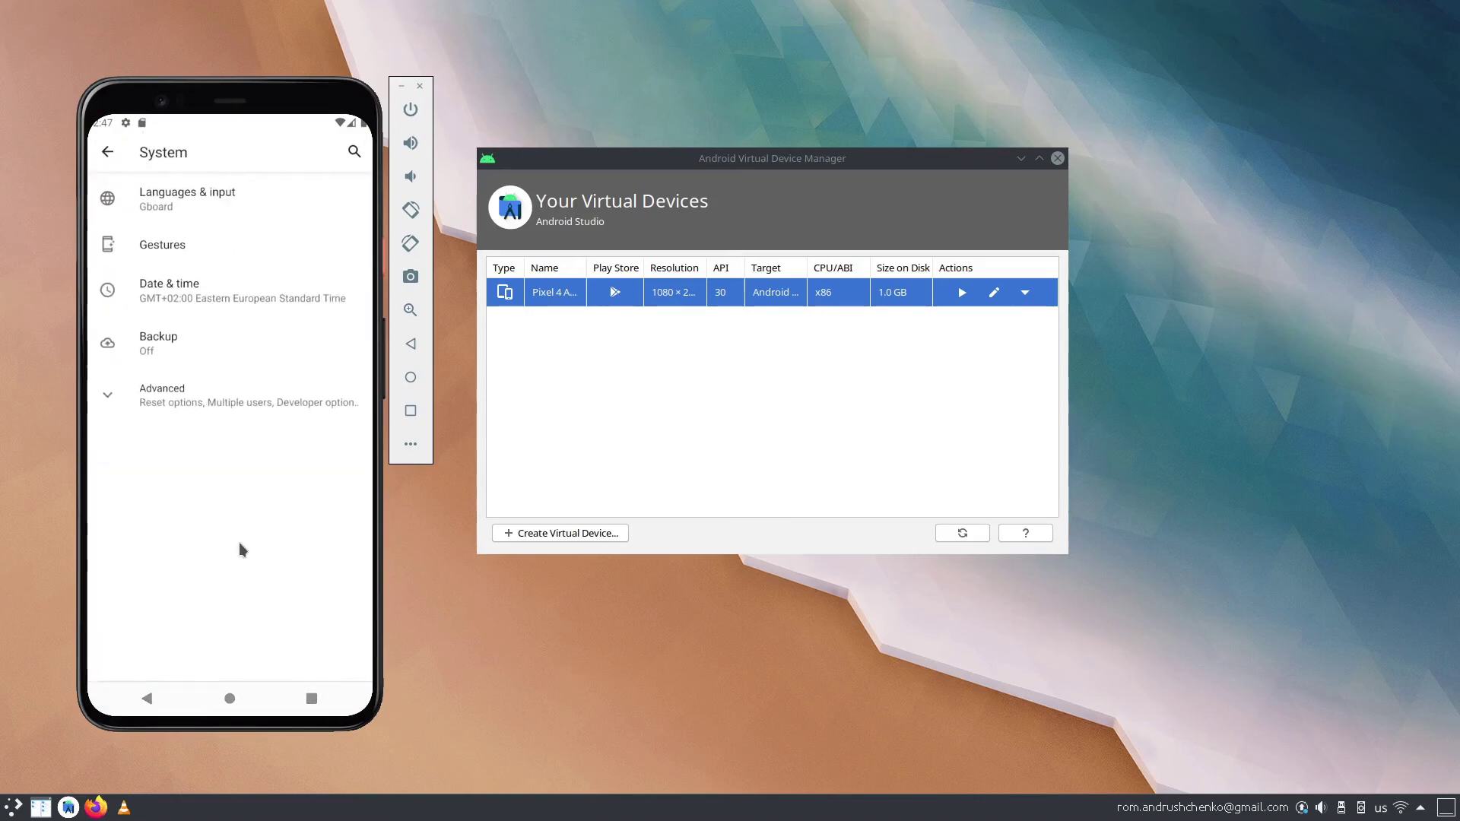
{"action": "left_click", "coordinate": [215, 396]}
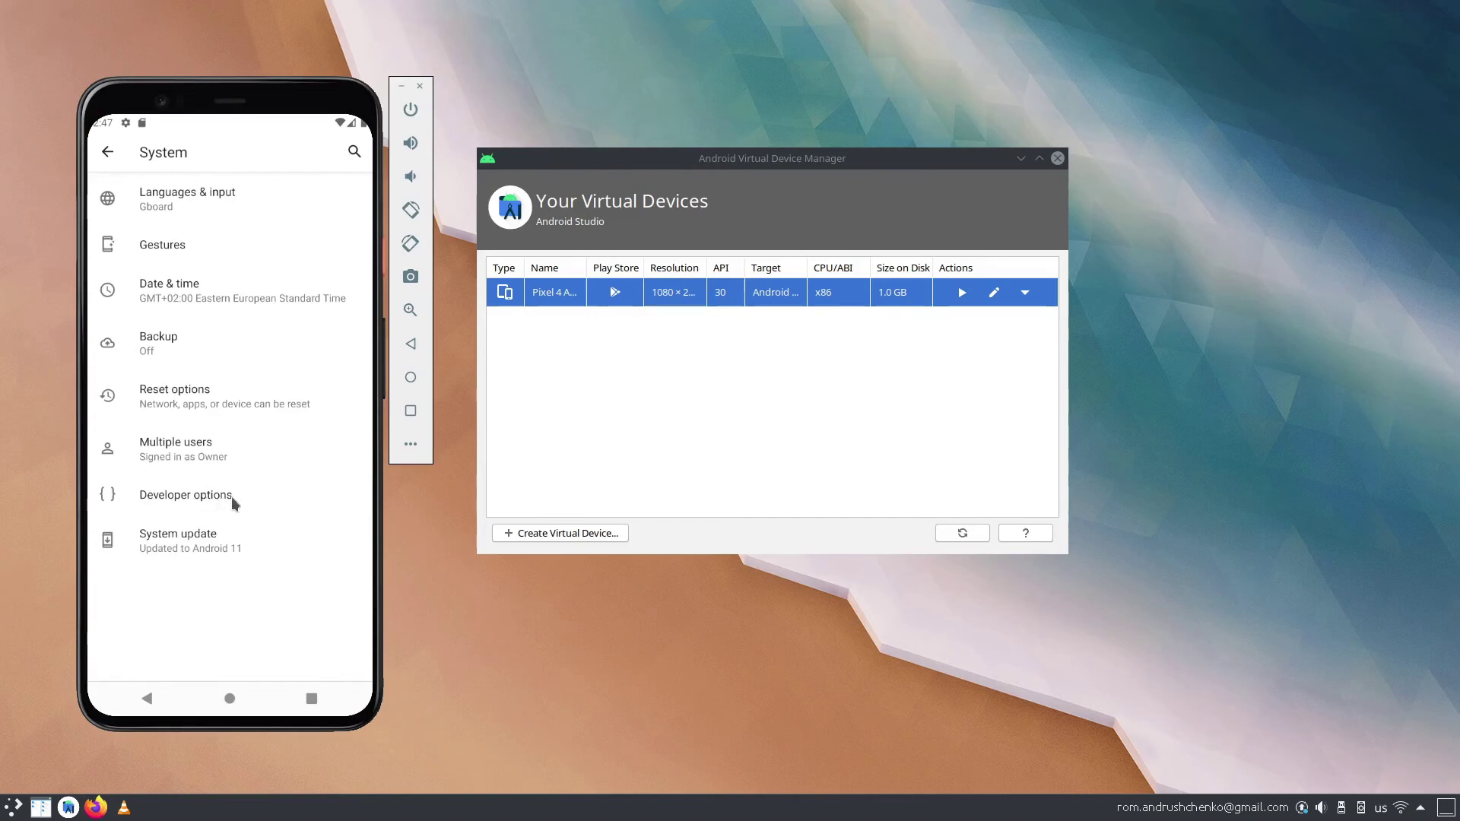
{"action": "left_click", "coordinate": [231, 496]}
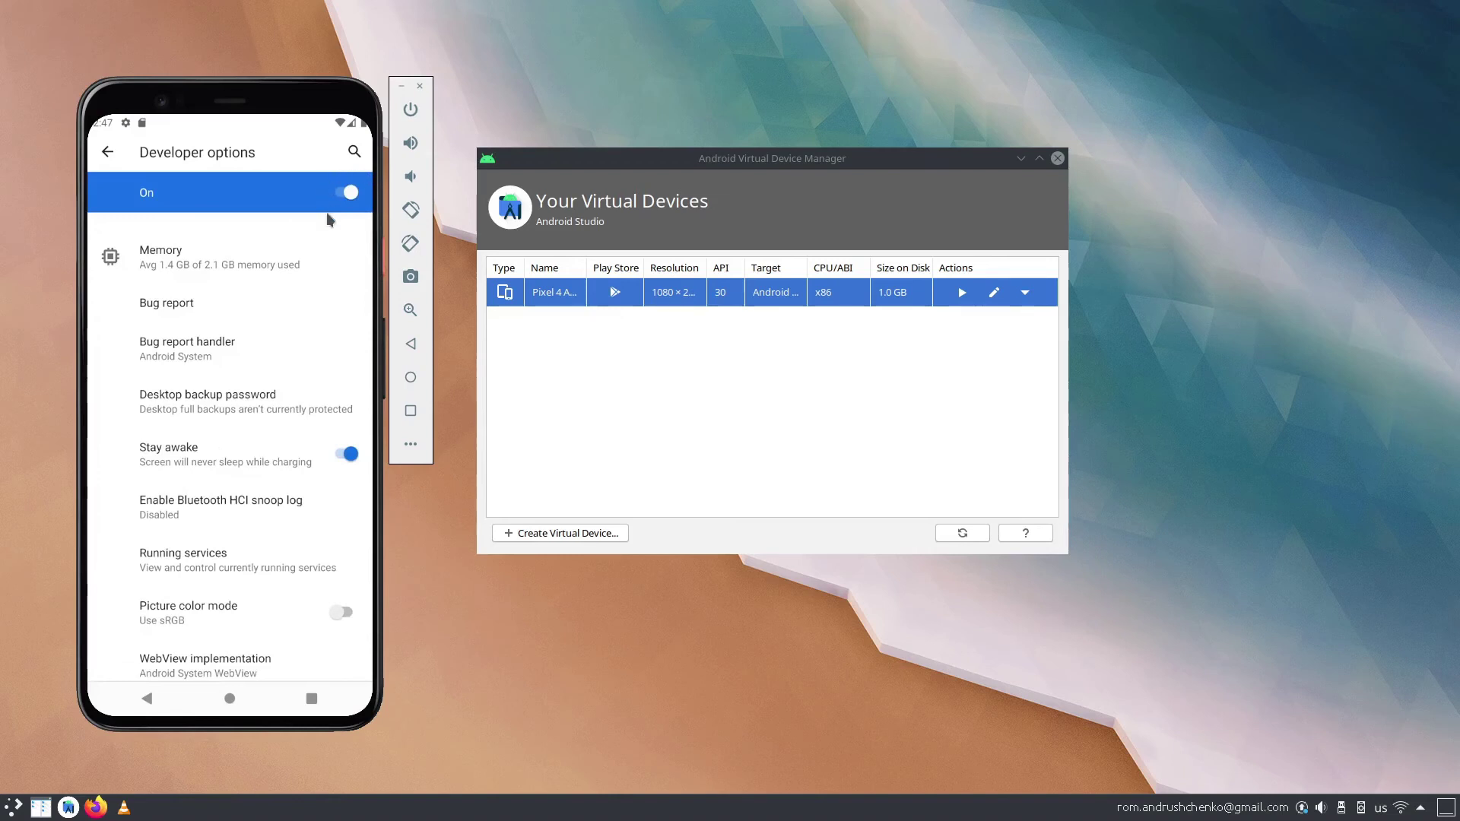
{"action": "left_click_drag", "start_coordinate": [228, 563], "coordinate": [208, 346]}
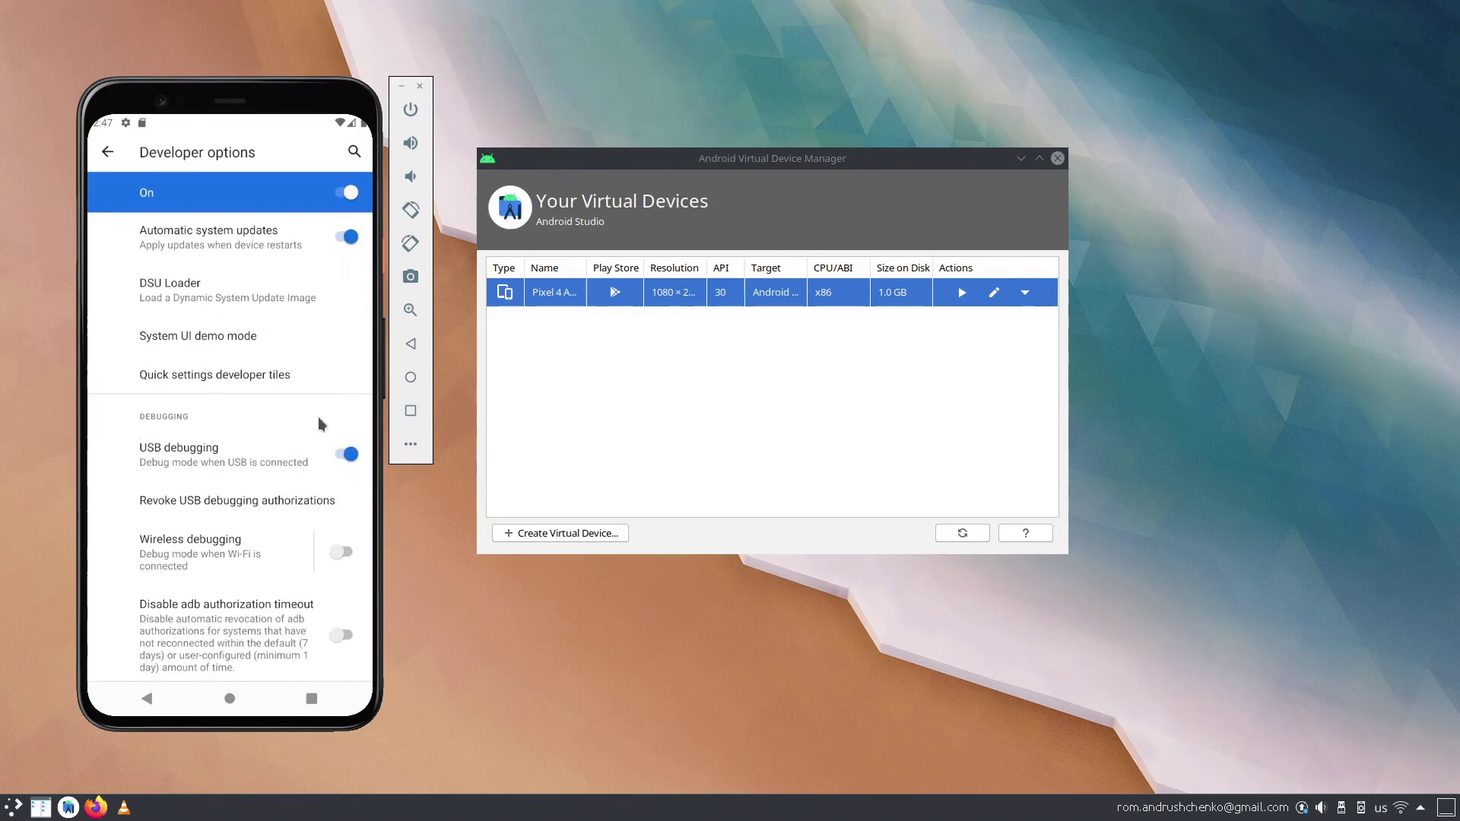
{"action": "left_click_drag", "start_coordinate": [228, 544], "coordinate": [234, 326]}
{"action": "left_click_drag", "start_coordinate": [225, 541], "coordinate": [228, 411]}
{"action": "left_click_drag", "start_coordinate": [289, 636], "coordinate": [199, 647]}
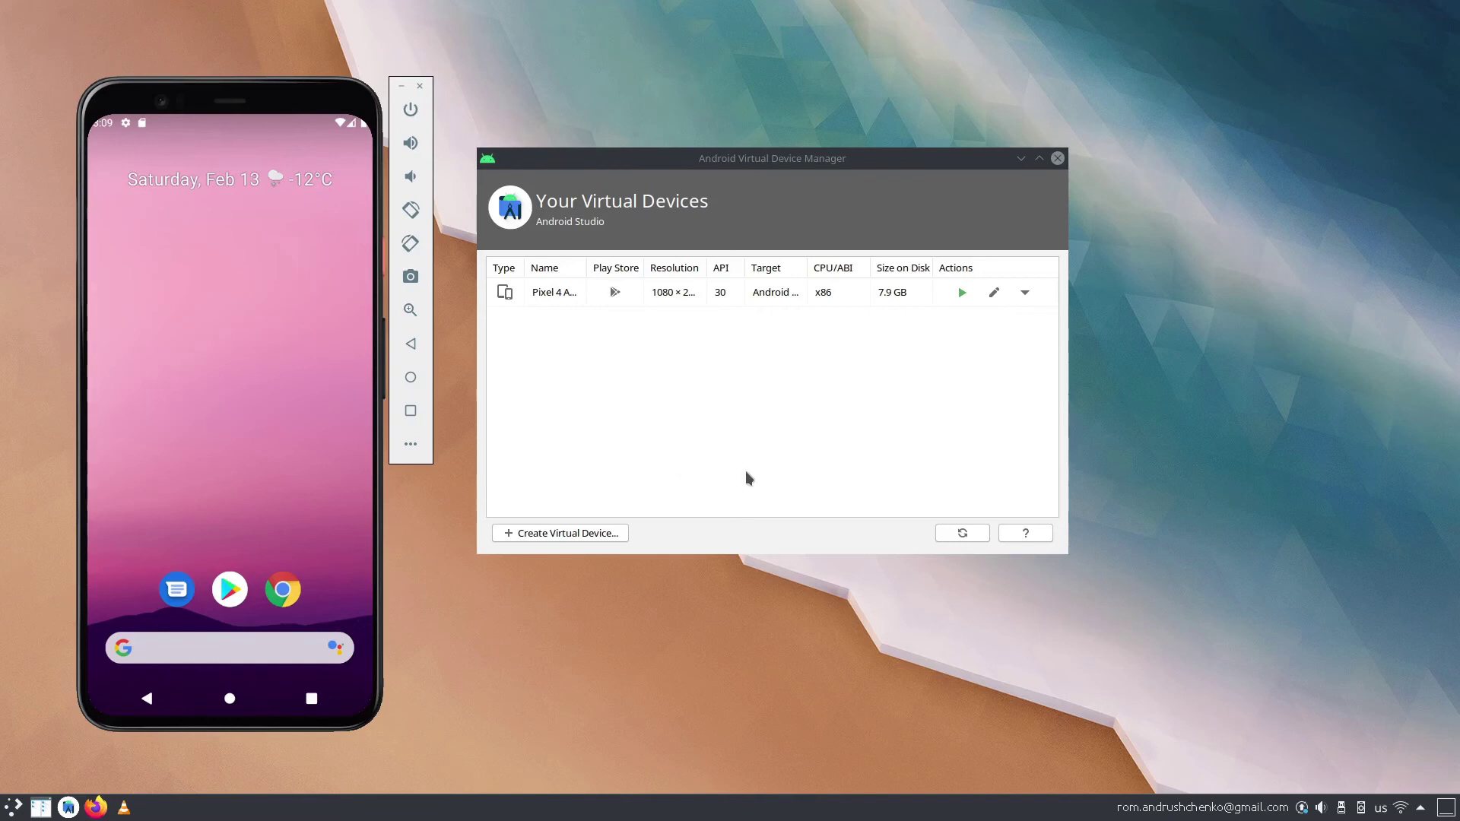
Power off the running virtual device
{"action": "left_click", "coordinate": [763, 414]}
{"action": "left_click", "coordinate": [372, 109]}
{"action": "left_click", "coordinate": [410, 108]}
{"action": "left_click", "coordinate": [238, 161]}
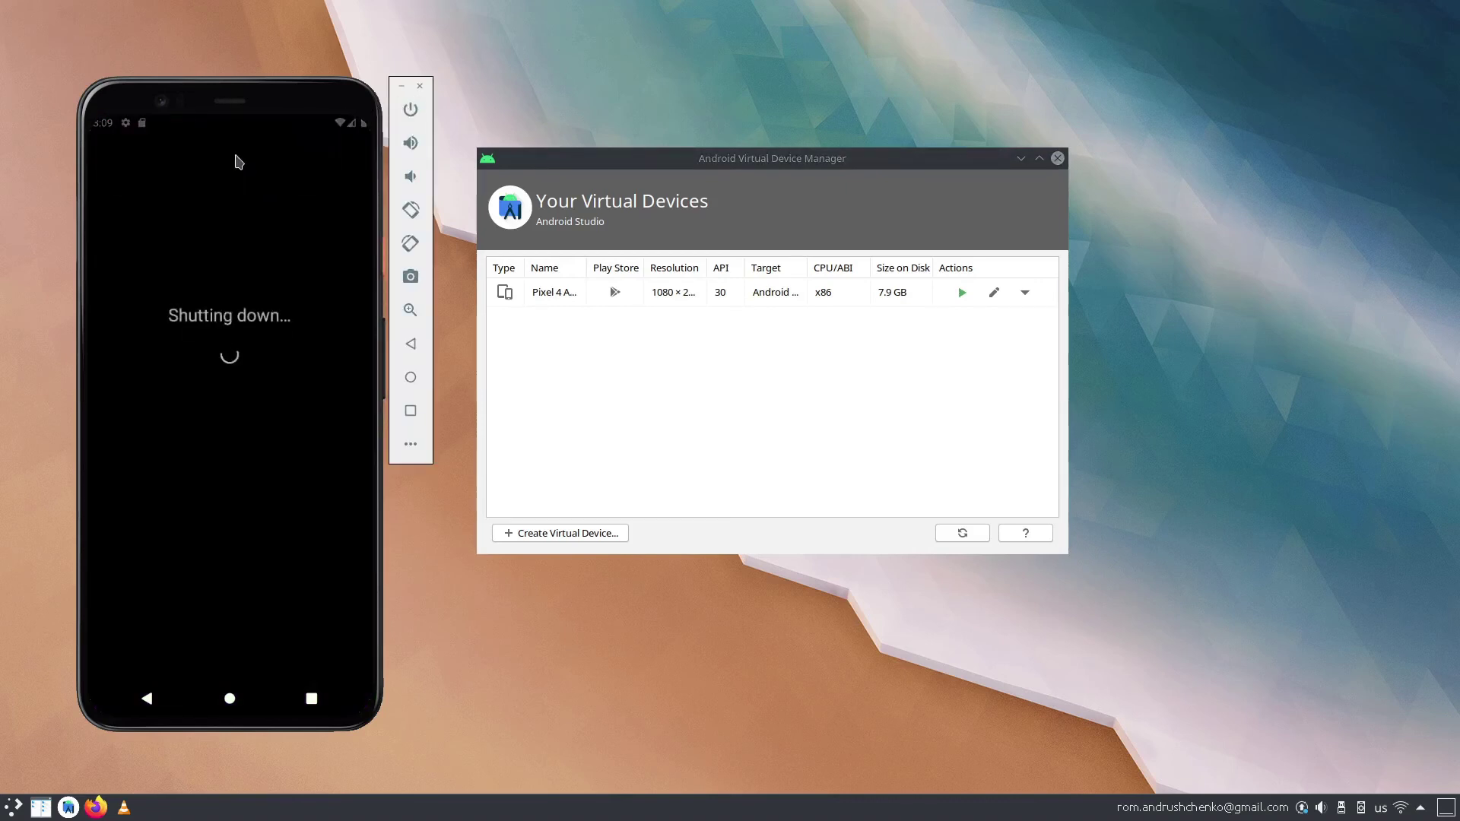
Close the Android Virtual Device Manager and dismiss the message about the emulator process
{"action": "left_click", "coordinate": [864, 159]}
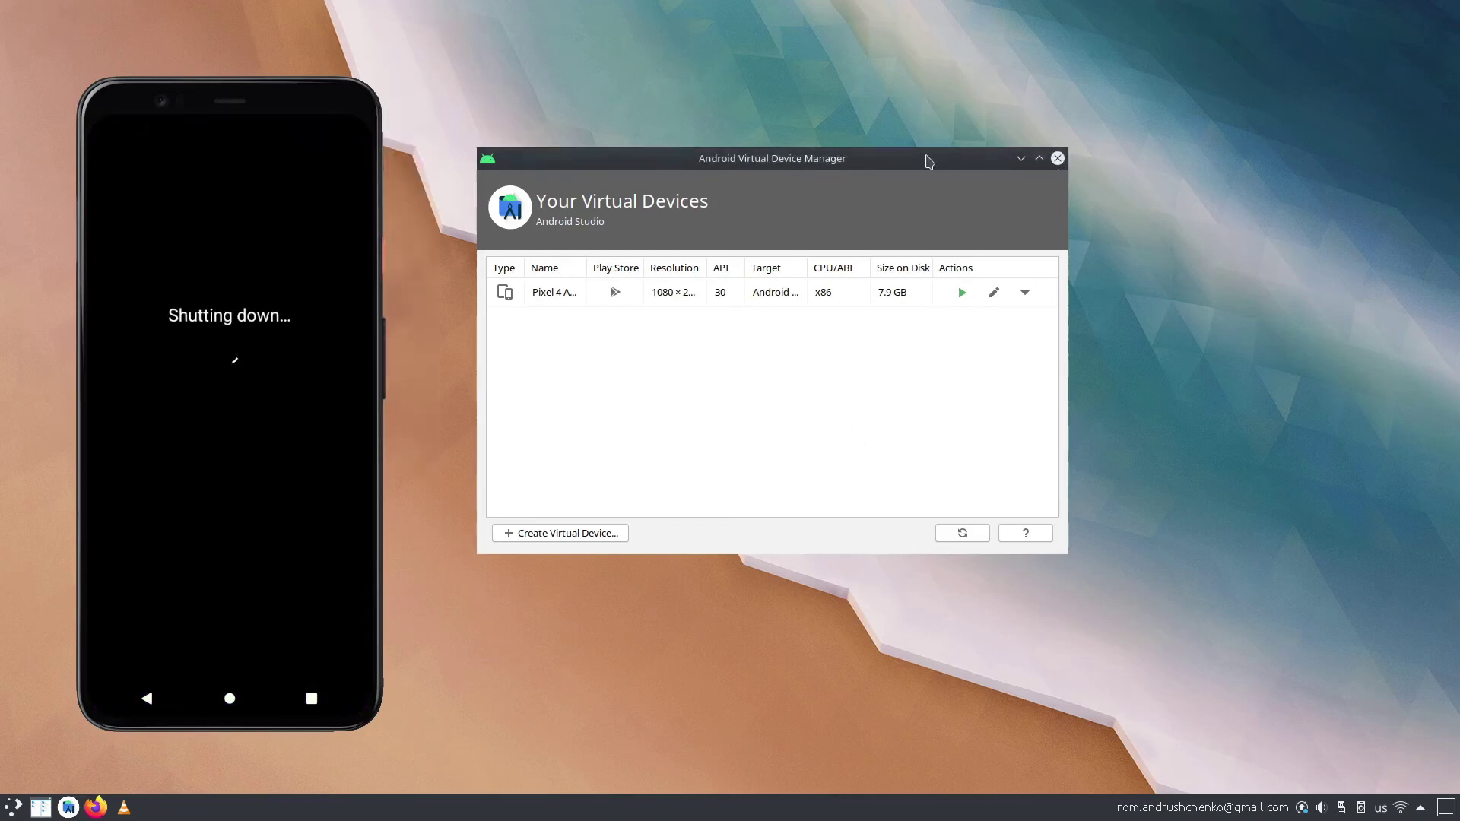
{"action": "left_click", "coordinate": [1057, 158]}
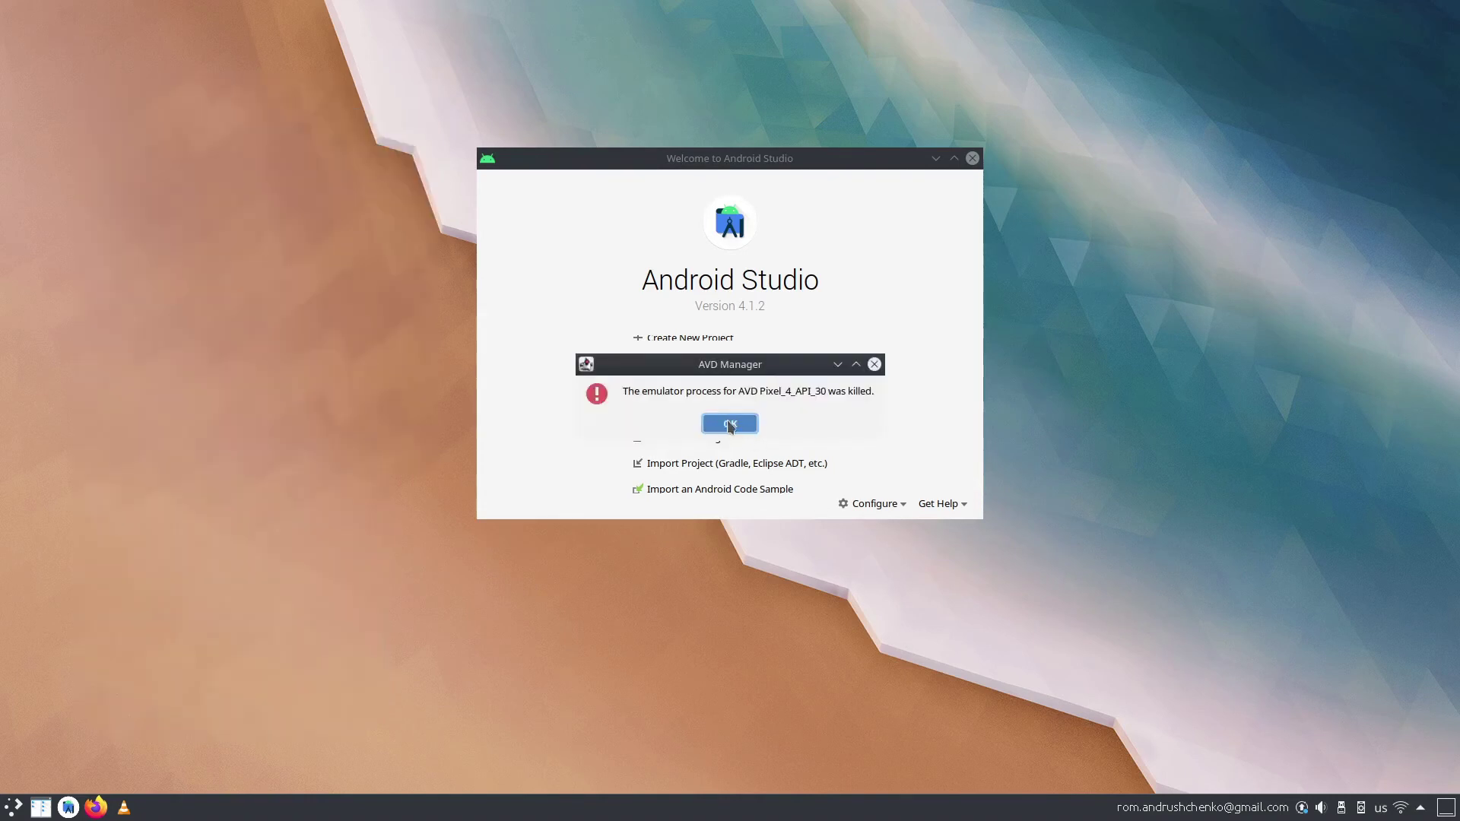
{"action": "left_click", "coordinate": [728, 425]}
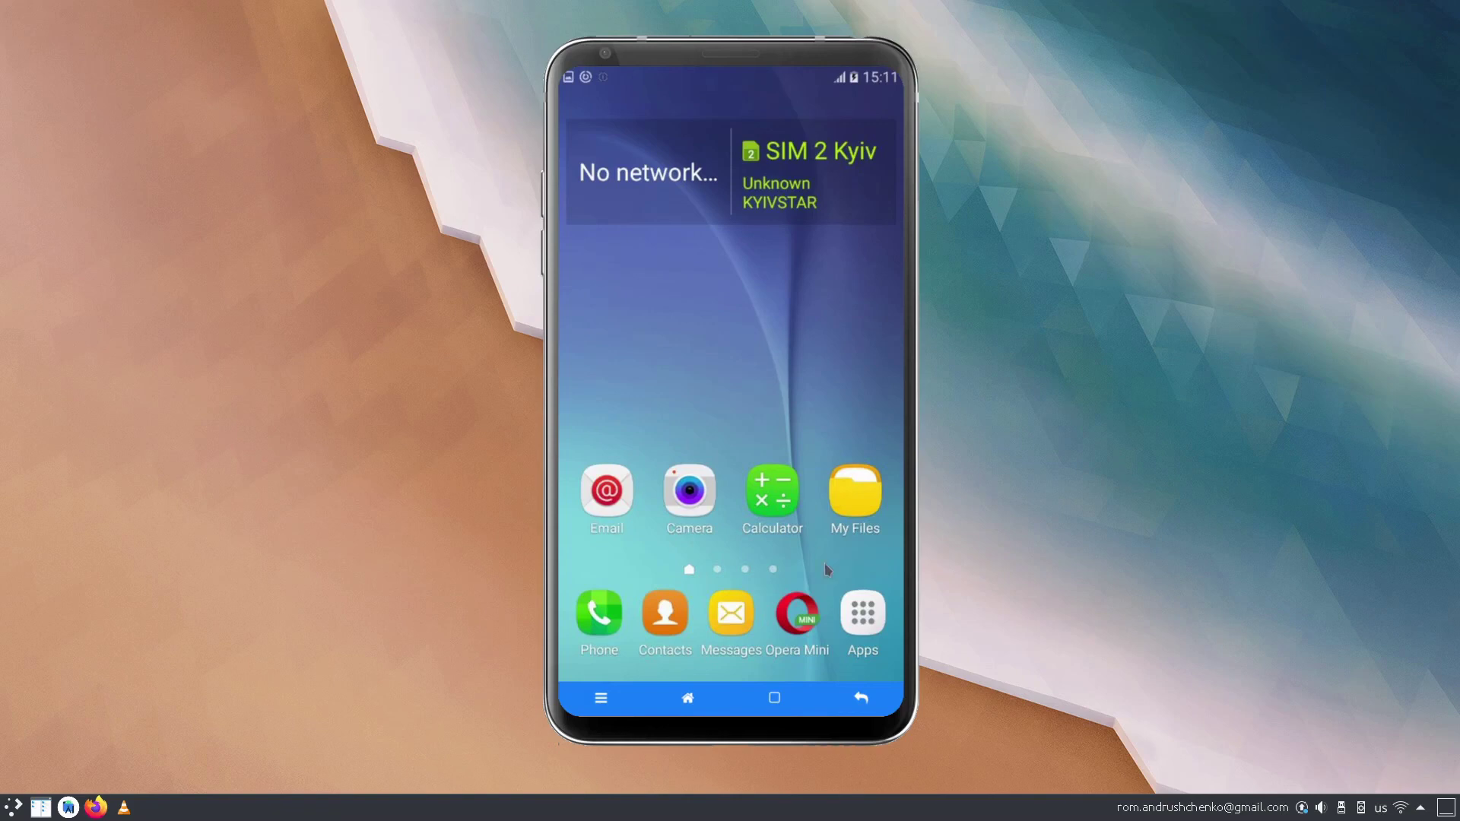
Open the Software info page under About device in the mirrored Galaxy J5 phone's Settings
{"action": "left_click", "coordinate": [864, 616]}
{"action": "left_click", "coordinate": [853, 486]}
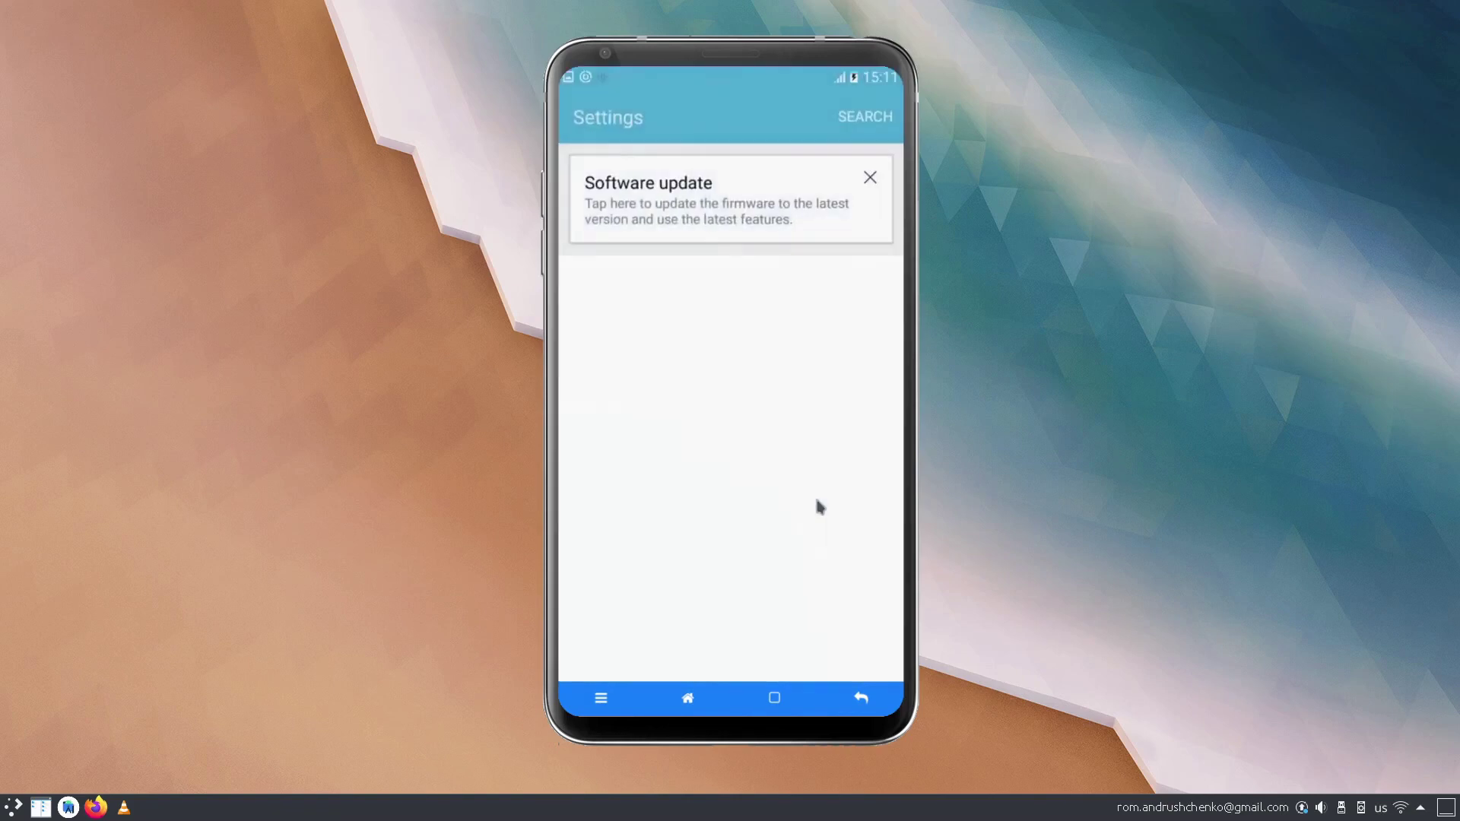
{"action": "scroll", "coordinate": [740, 329], "scroll_direction": "down", "scroll_amount": 10}
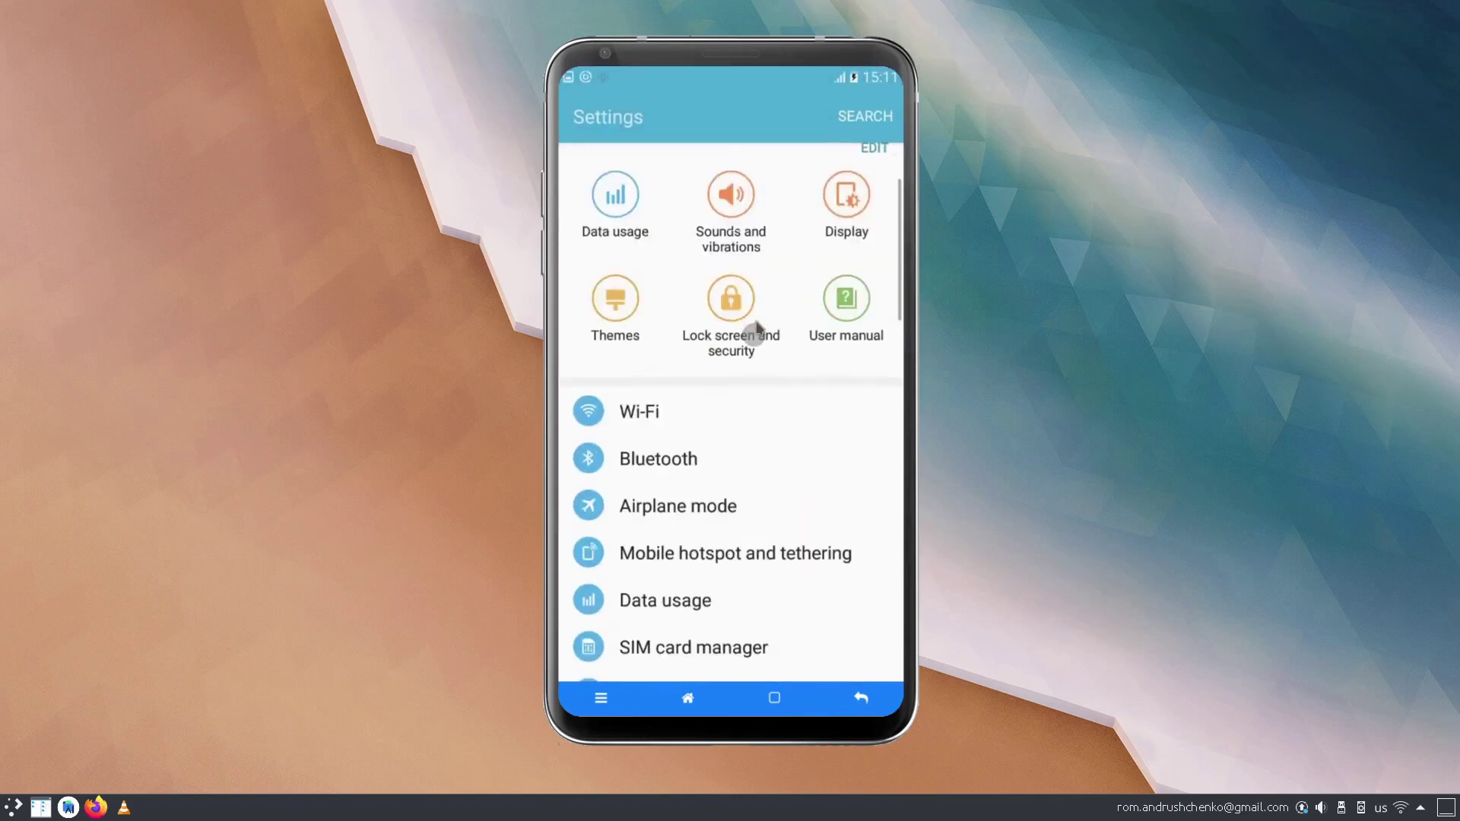
{"action": "scroll", "coordinate": [800, 243], "scroll_direction": "down", "scroll_amount": 8}
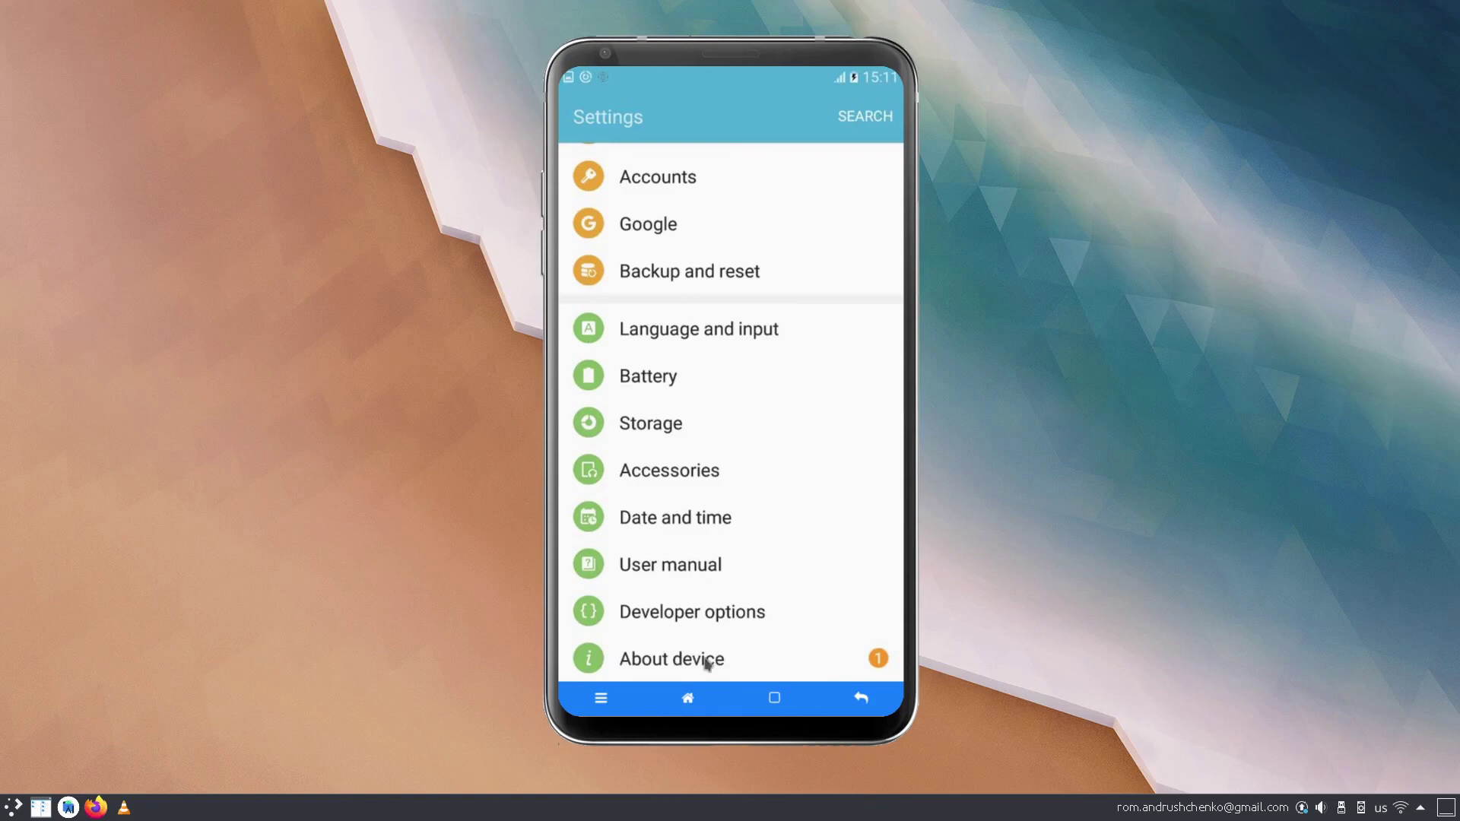
{"action": "left_click", "coordinate": [748, 667]}
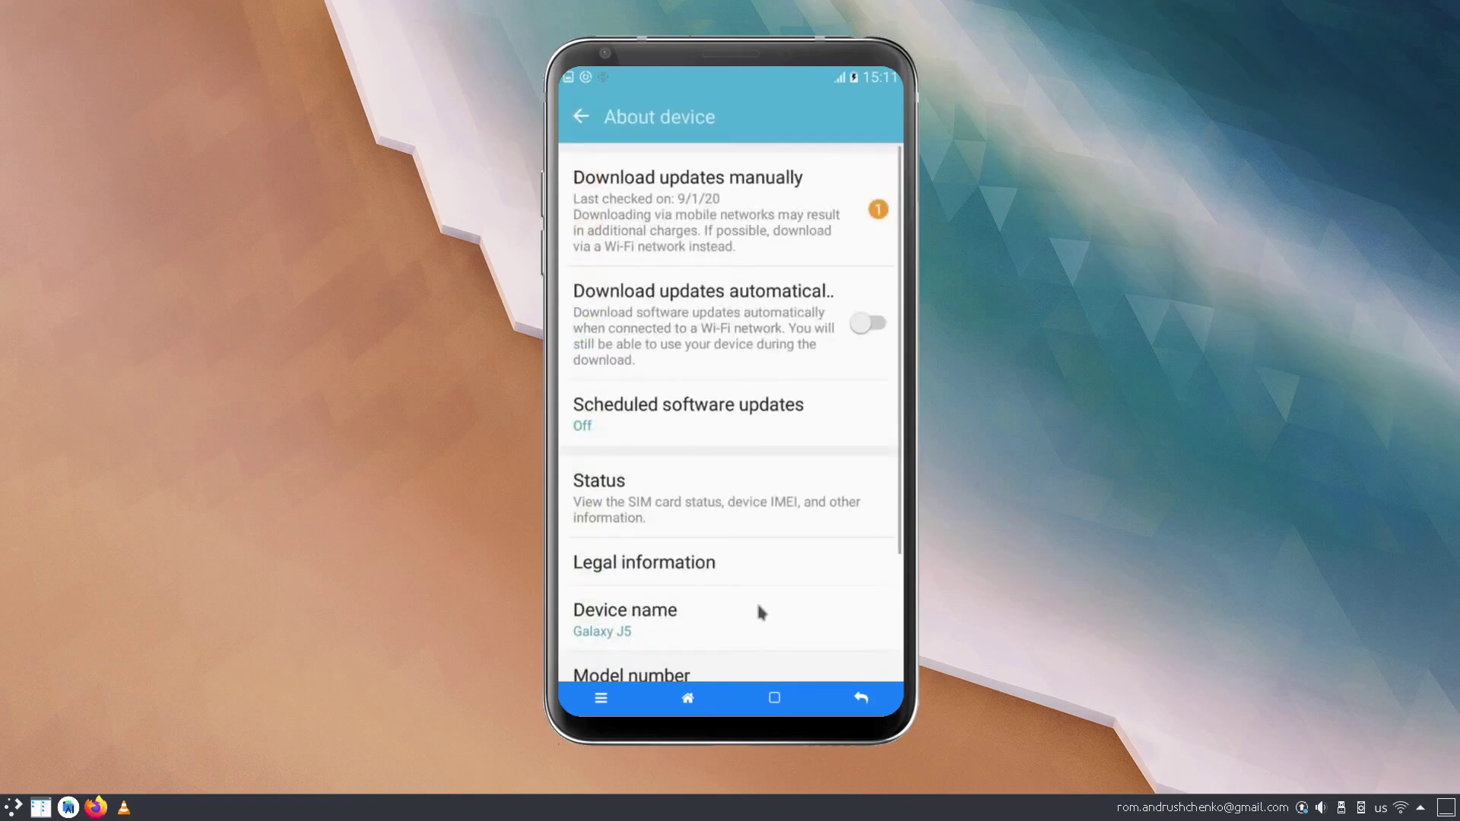
{"action": "left_click_drag", "start_coordinate": [755, 606], "coordinate": [756, 342]}
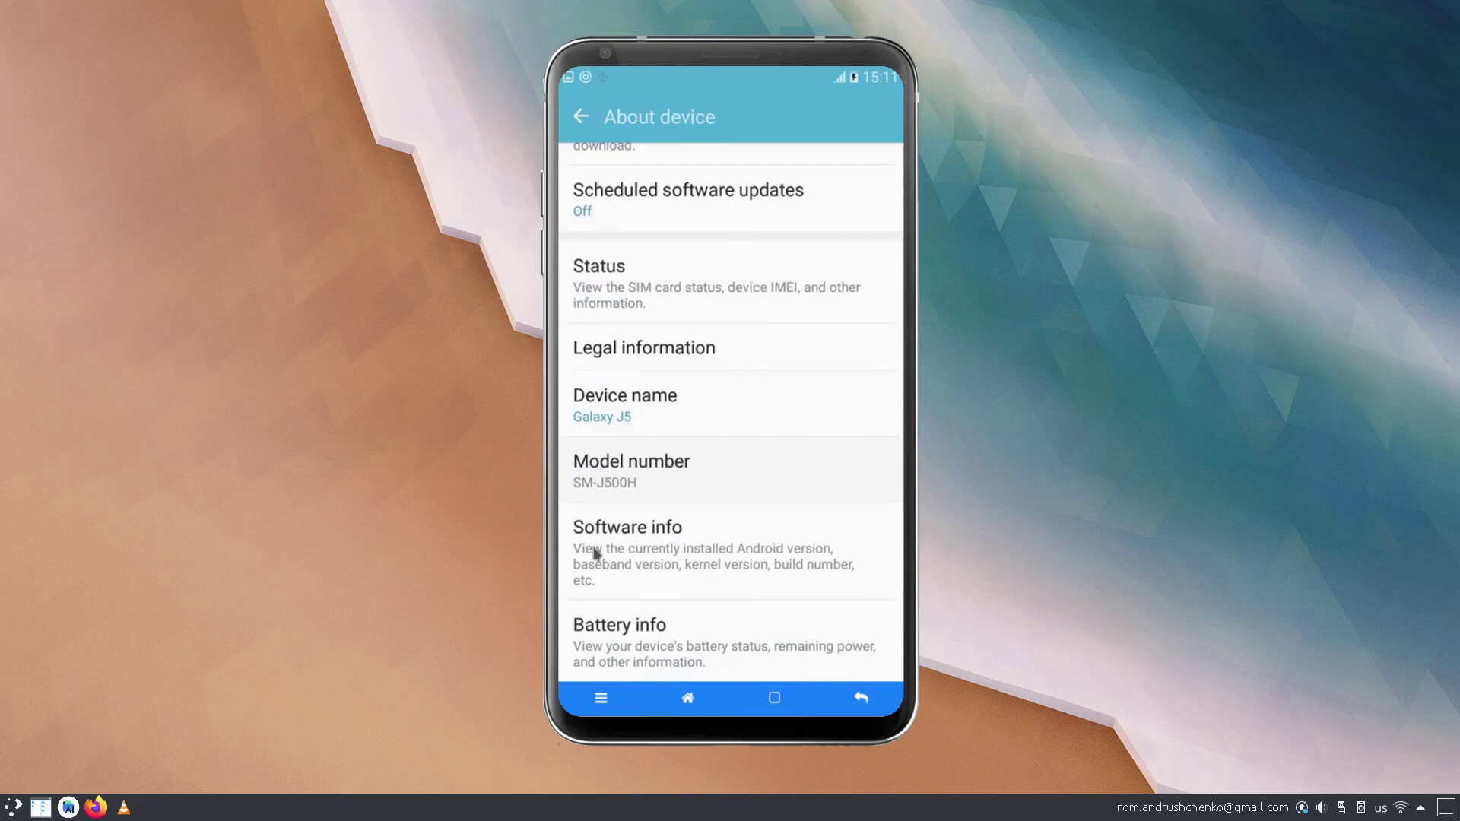
{"action": "left_click", "coordinate": [714, 555]}
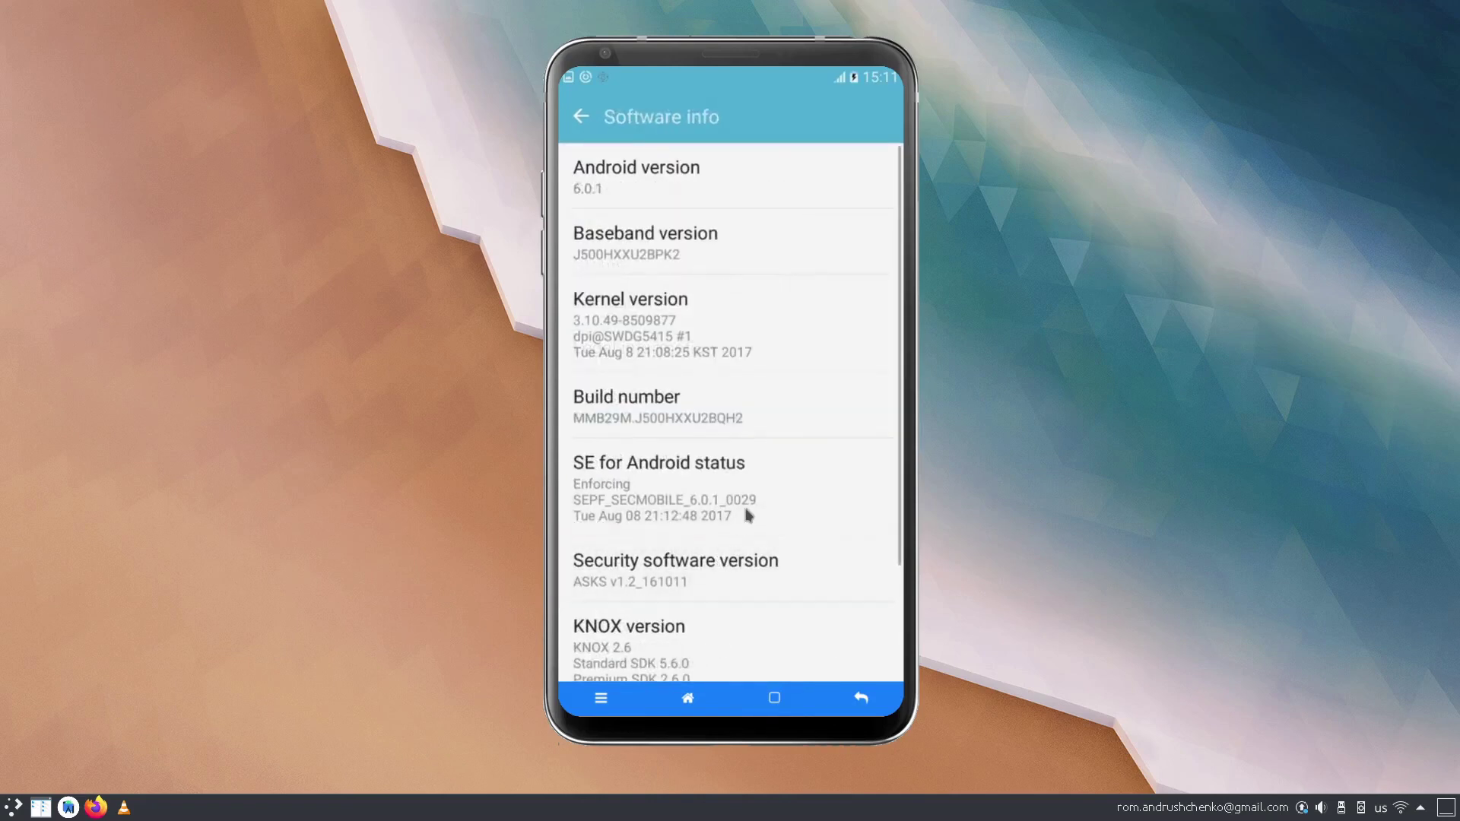
Activate the phone's build number seven times to enable developer mode
{"action": "left_click", "coordinate": [694, 405]}
{"action": "left_click", "coordinate": [692, 405]}
{"action": "left_click", "coordinate": [692, 405]}
{"action": "left_click", "coordinate": [691, 407]}
{"action": "left_click", "coordinate": [692, 407]}
{"action": "left_click", "coordinate": [692, 407]}
{"action": "left_click", "coordinate": [692, 407]}
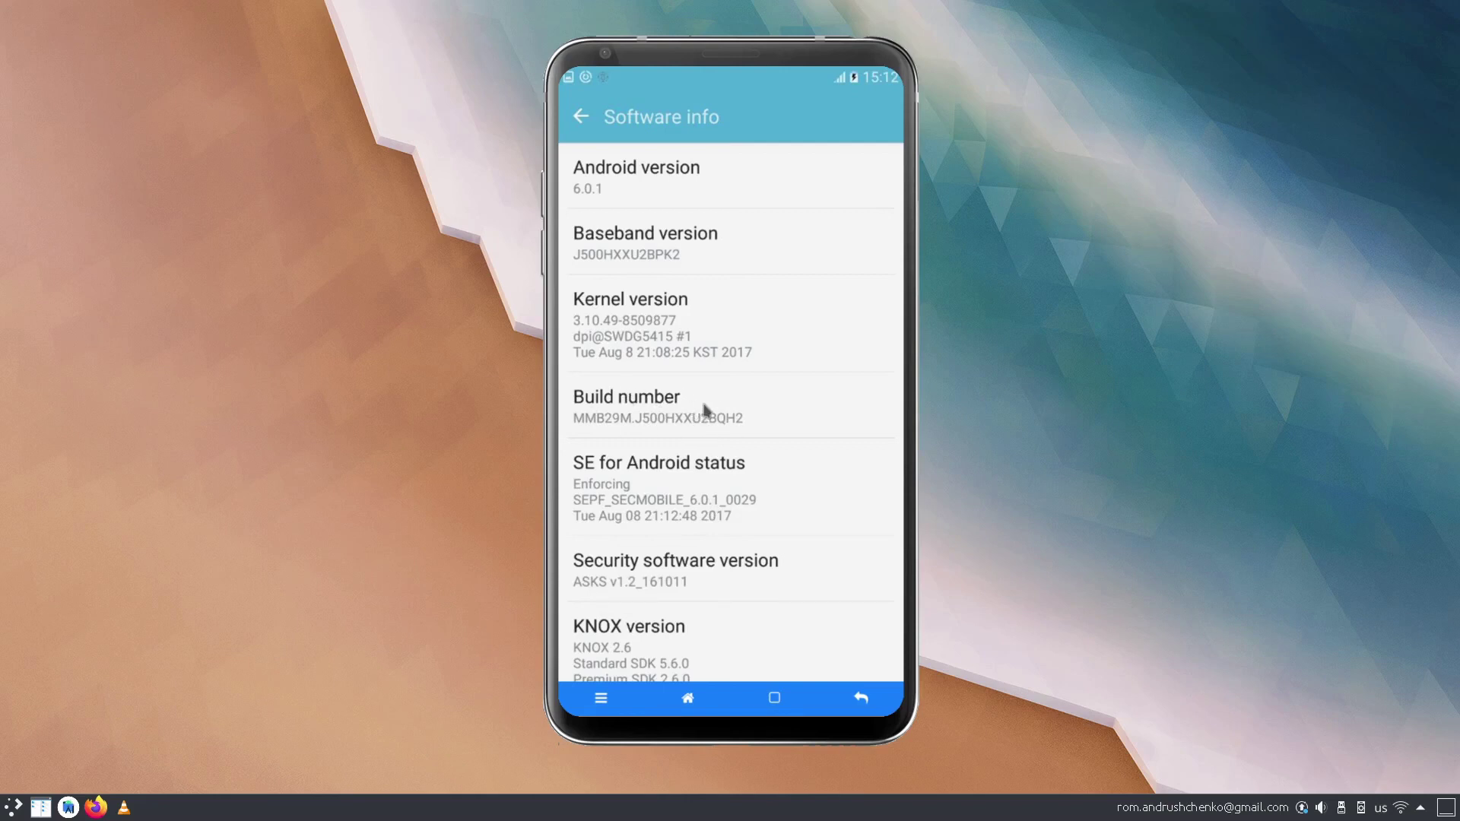
Open Developer options in the phone's Settings to examine the USB debugging setting, and return to the home screen
{"action": "left_click", "coordinate": [581, 116]}
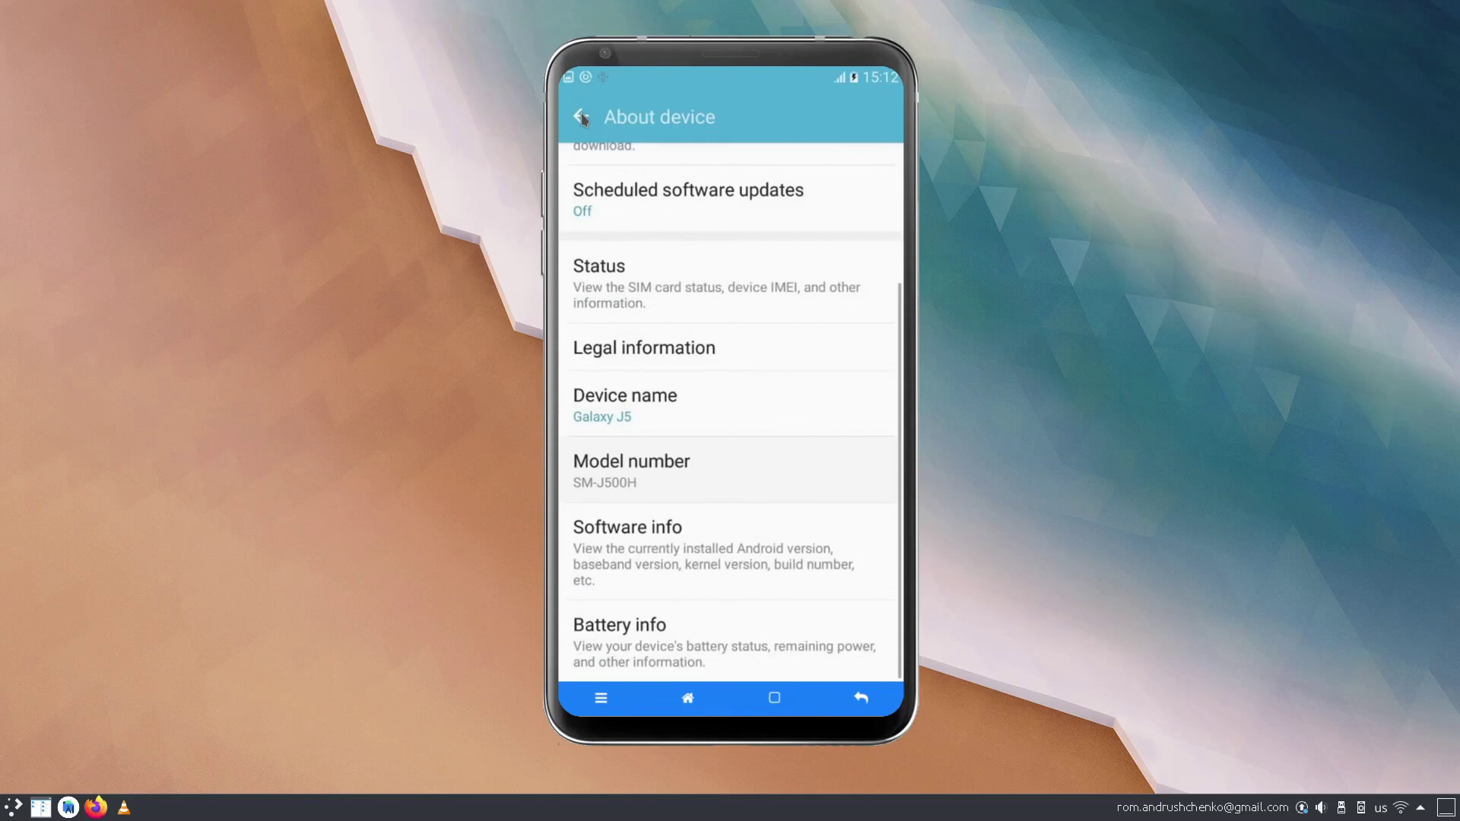
{"action": "left_click", "coordinate": [581, 117]}
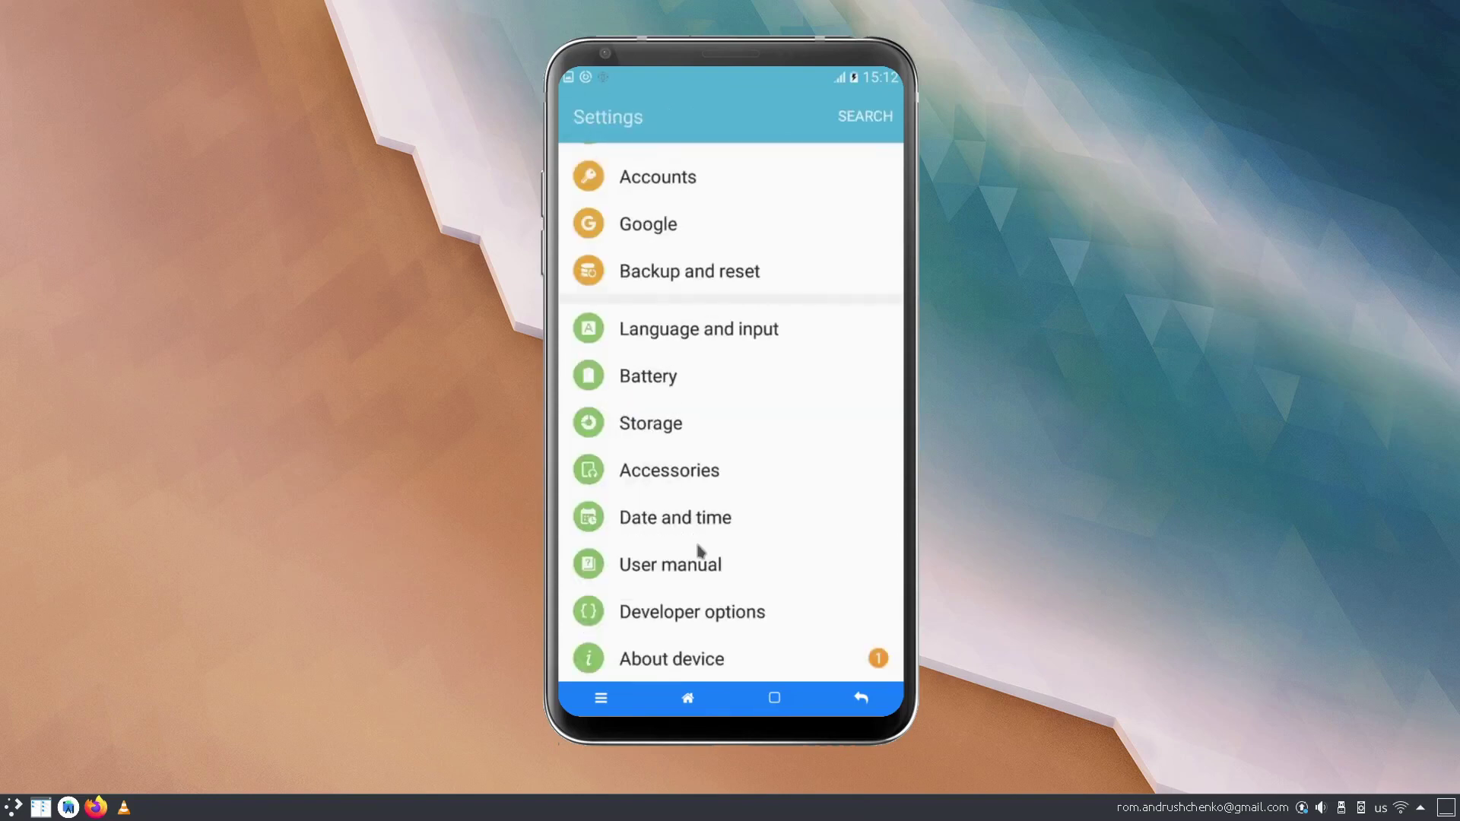
{"action": "left_click", "coordinate": [658, 613]}
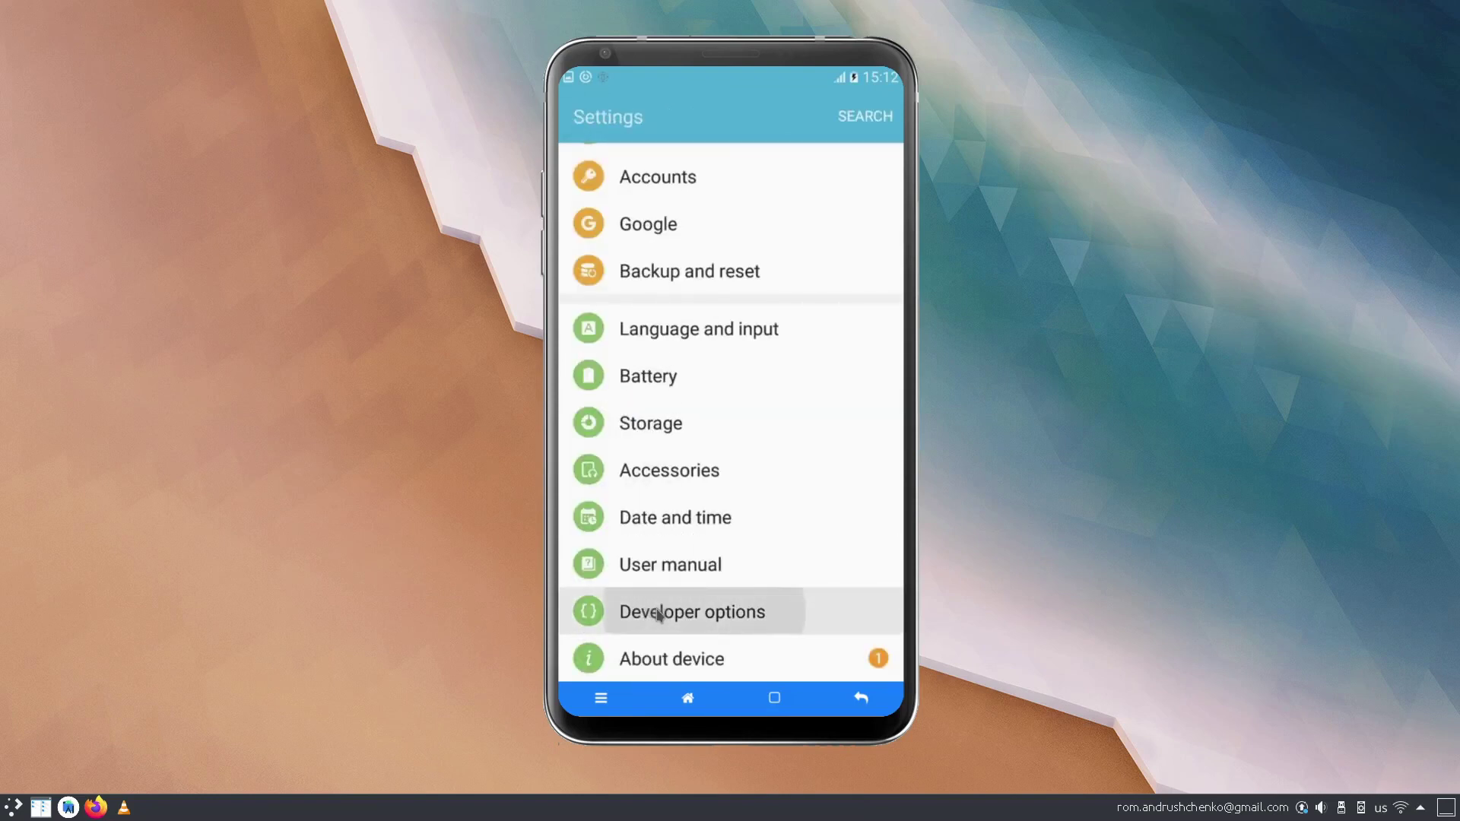
{"action": "left_click", "coordinate": [694, 532]}
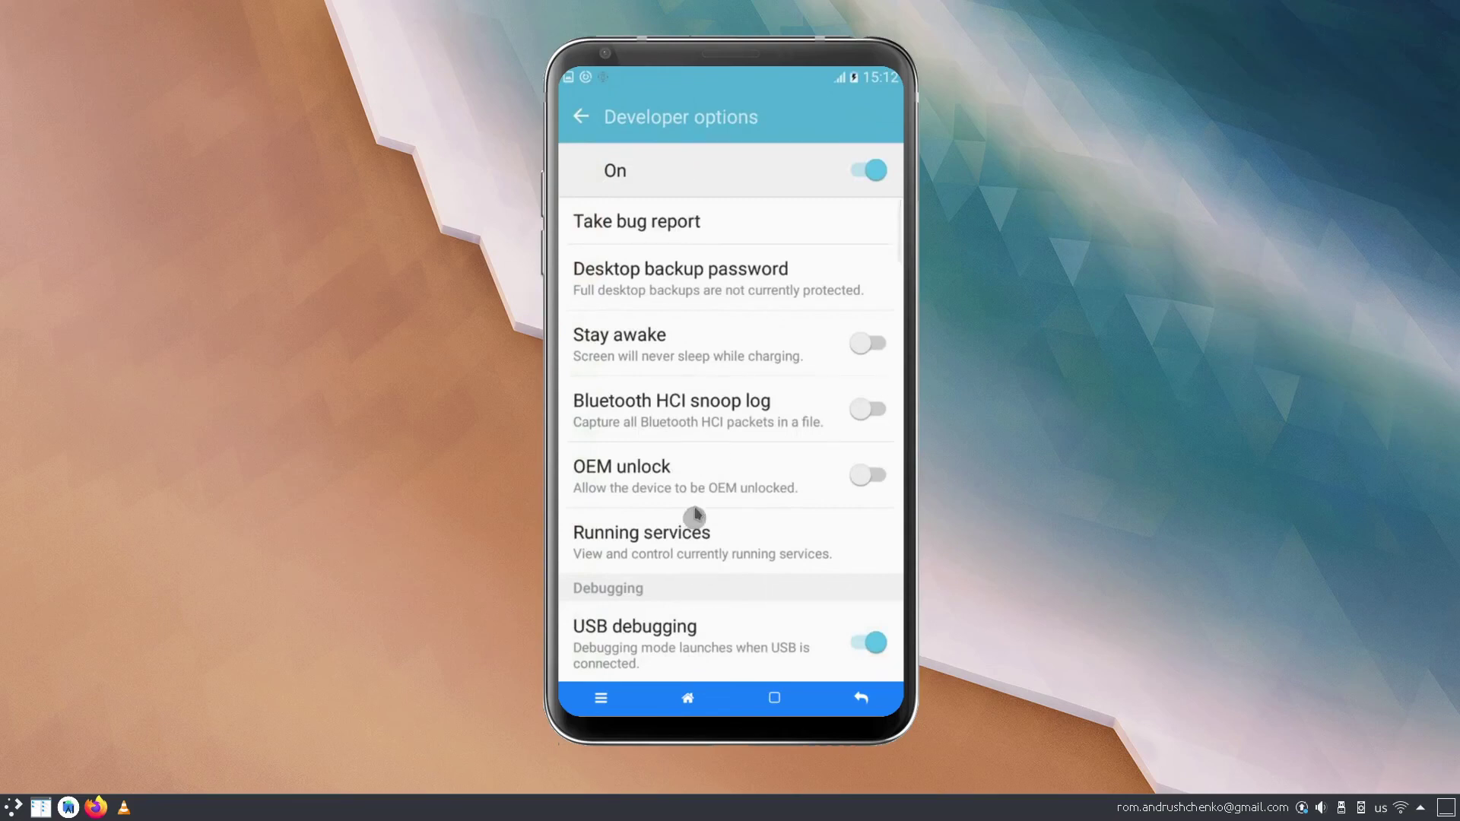
{"action": "left_click_drag", "start_coordinate": [694, 532], "coordinate": [700, 332]}
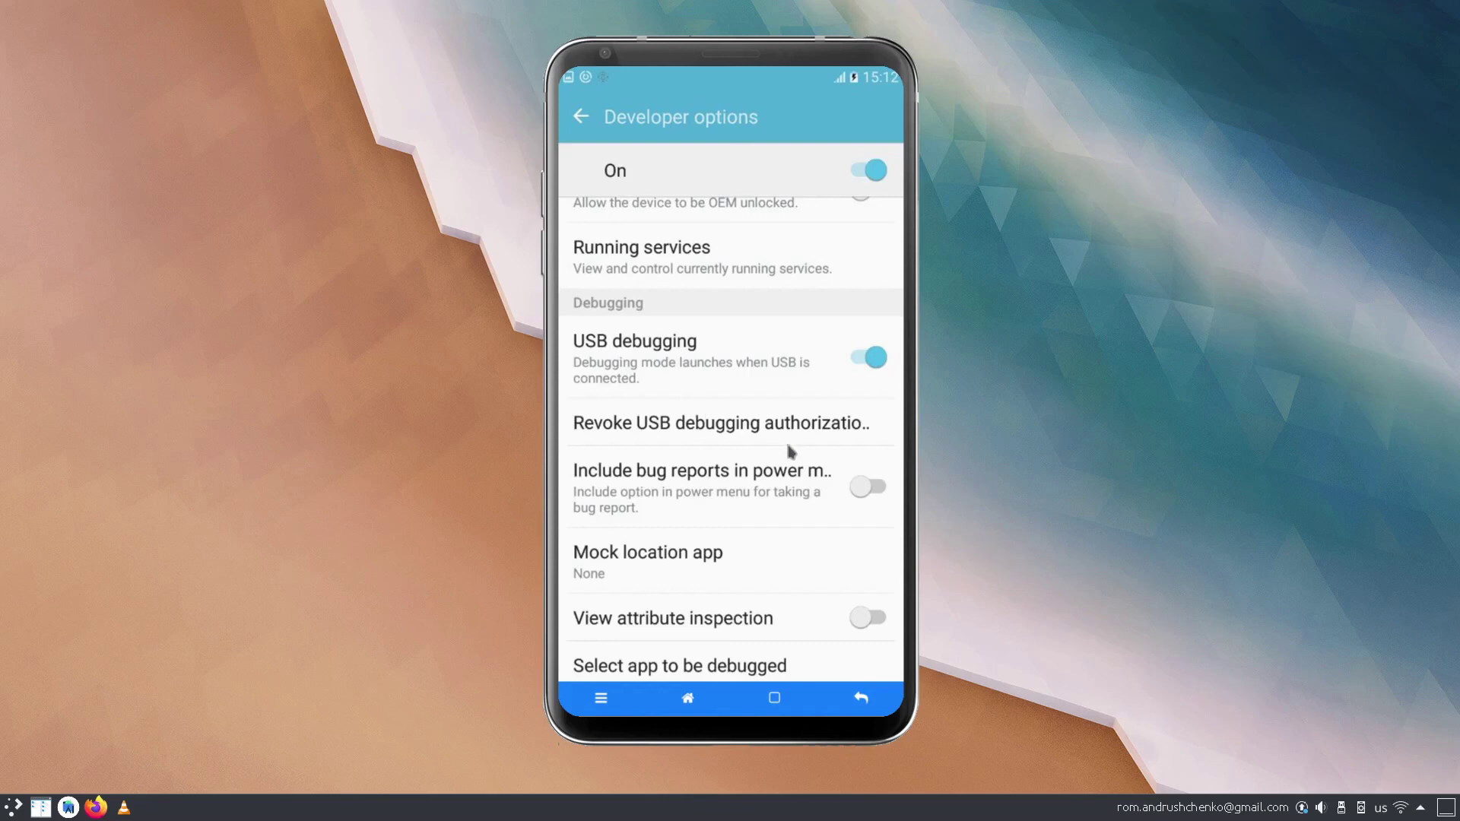
{"action": "left_click", "coordinate": [863, 699]}
{"action": "left_click", "coordinate": [862, 699]}
{"action": "left_click", "coordinate": [862, 700]}
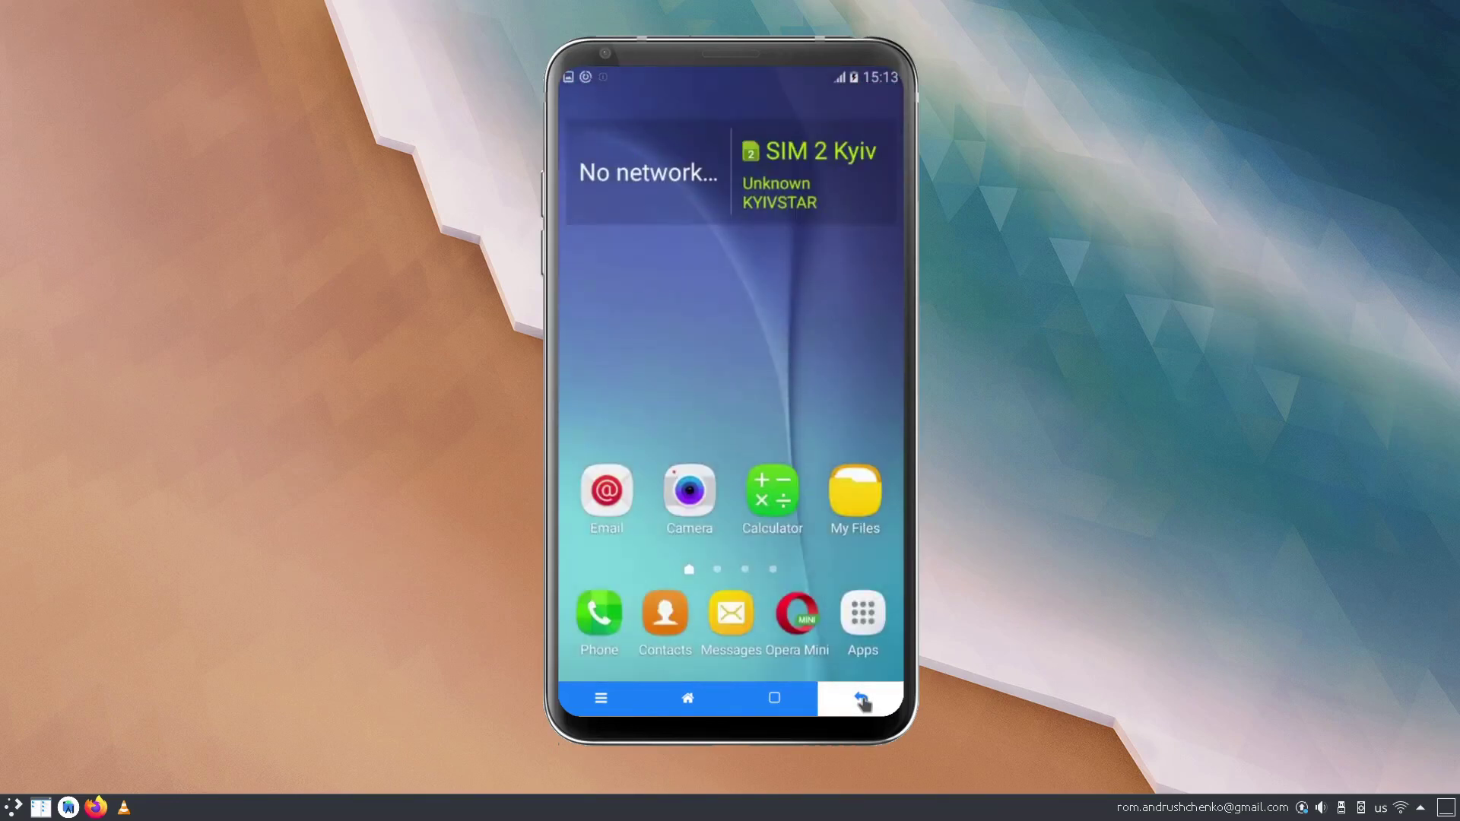